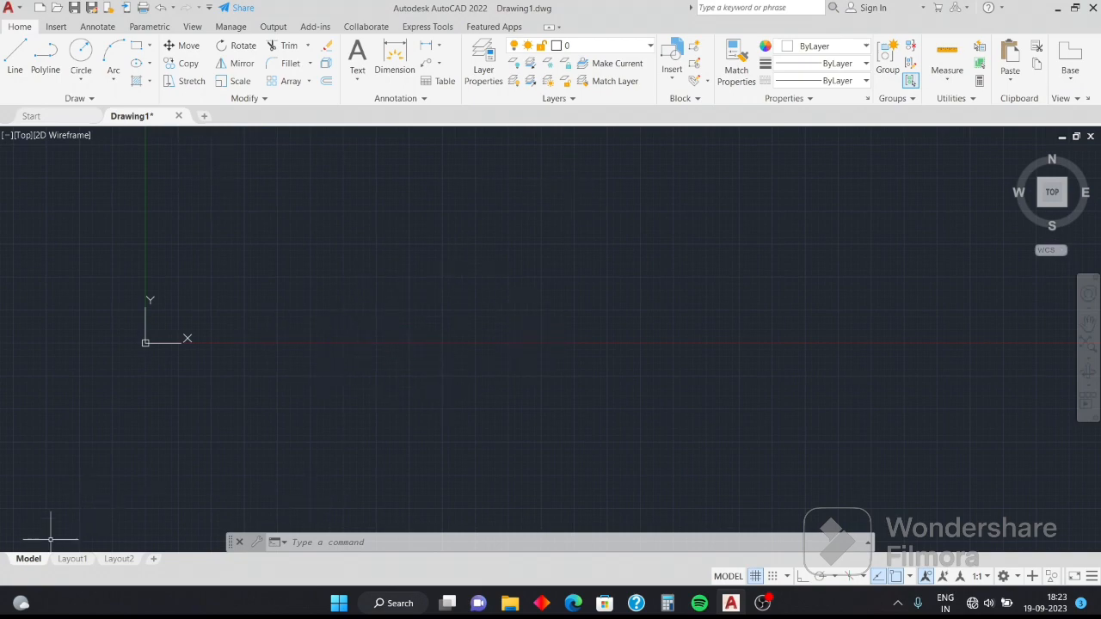
- View the Layout1 sheet up close and return to model space
{"action": "left_click", "coordinate": [72, 558]}
{"action": "scroll", "coordinate": [541, 381], "scroll_direction": "up", "scroll_amount": 3}
{"action": "scroll", "coordinate": [541, 381], "scroll_direction": "down", "scroll_amount": 2}
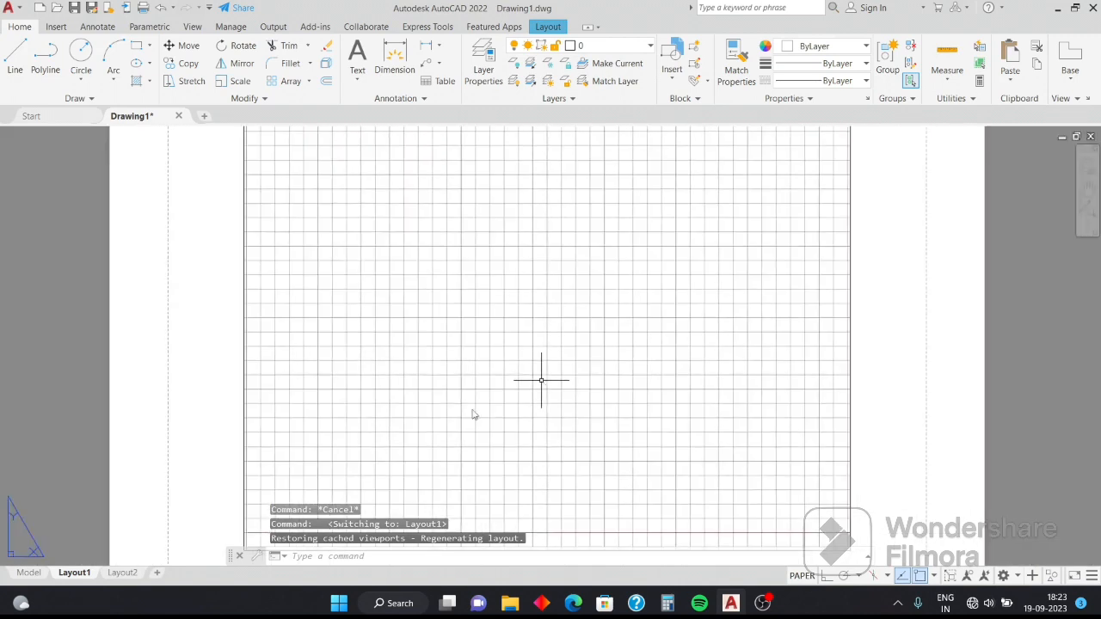
{"action": "left_click", "coordinate": [27, 573]}
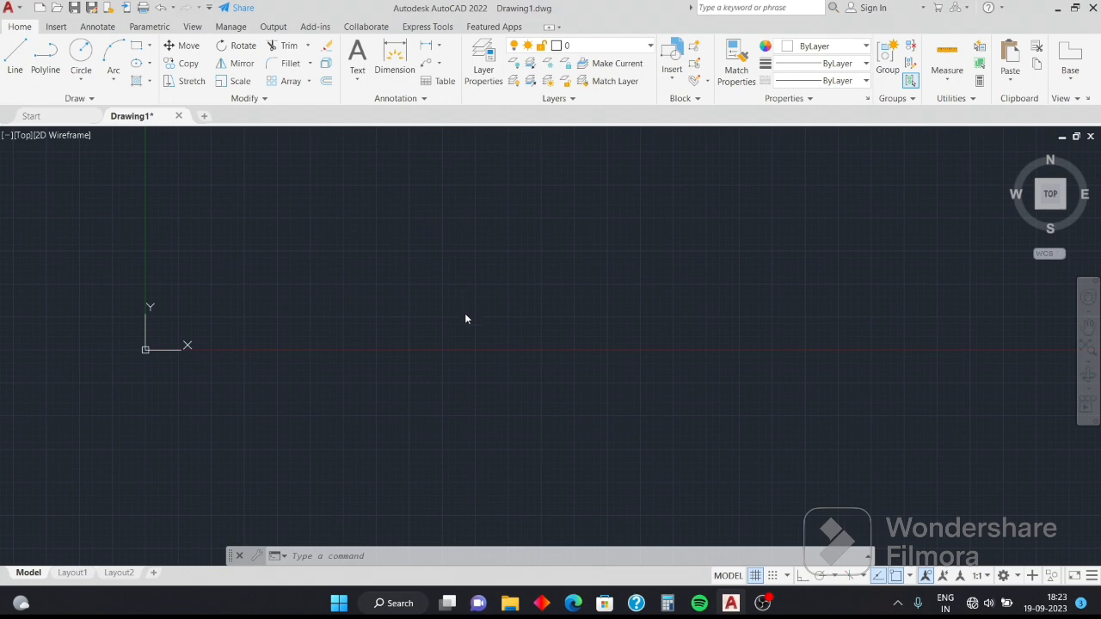
{"action": "left_click", "coordinate": [360, 304]}
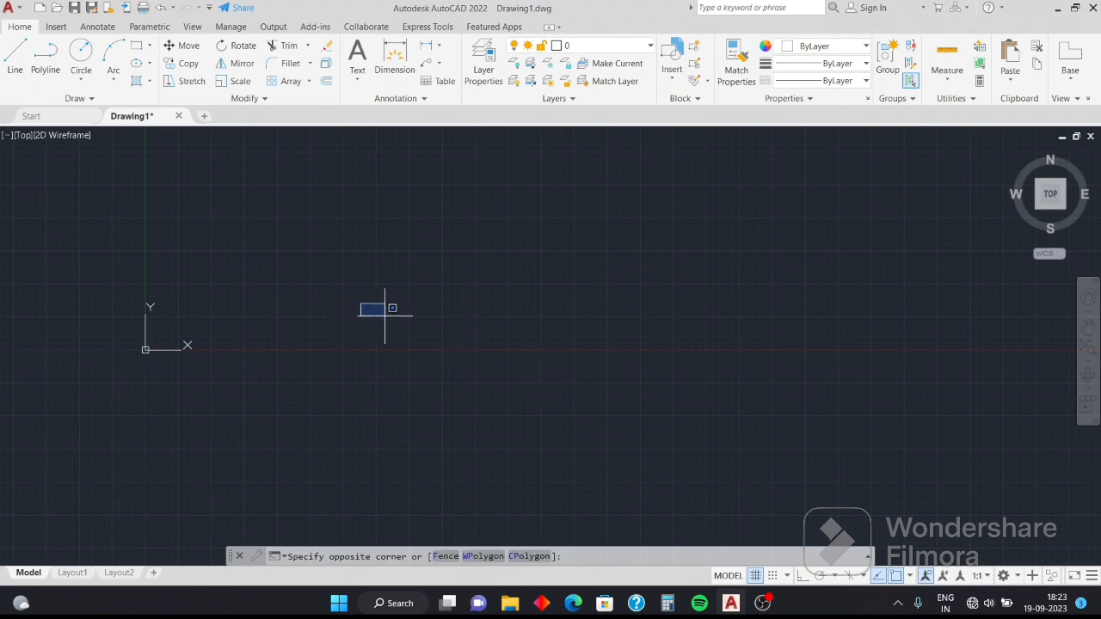
{"action": "left_click", "coordinate": [540, 311]}
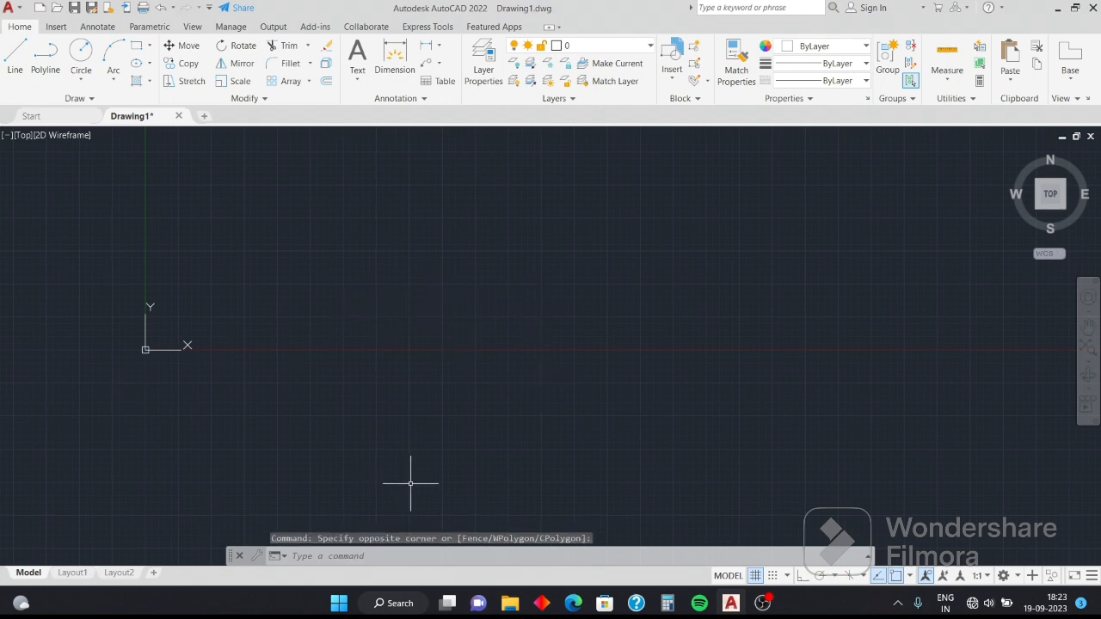
- Draw a freehand chain of seven connected line segments, zigzagging across itself to the upper right of the origin
{"action": "type", "text": "1"}
{"action": "key", "text": "Return"}
{"action": "left_click", "coordinate": [357, 267]}
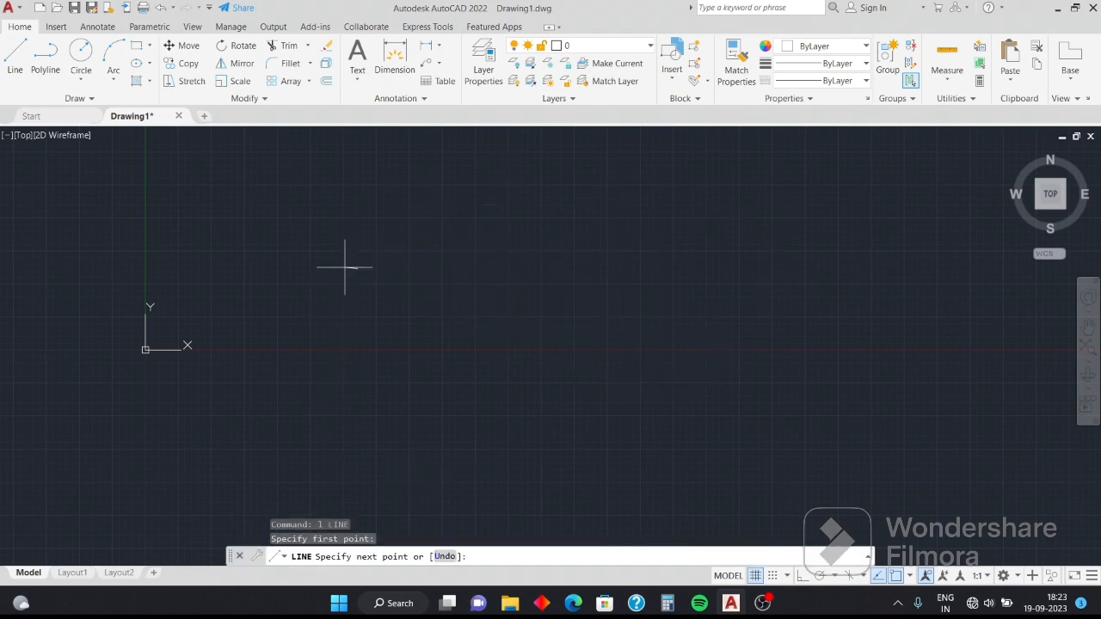
{"action": "left_click", "coordinate": [677, 246]}
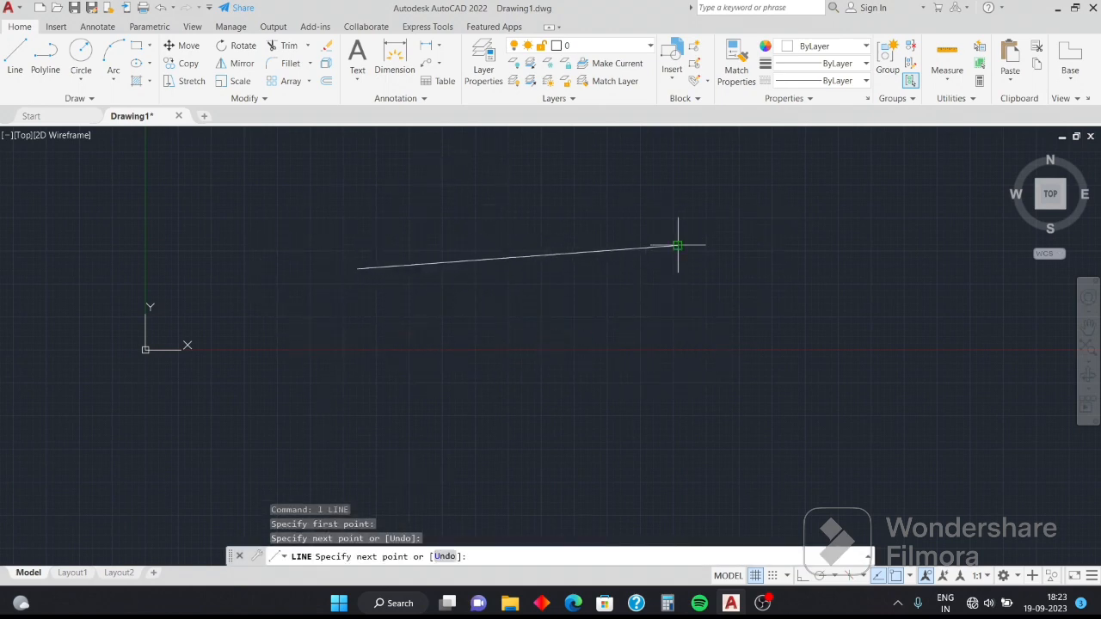
{"action": "left_click", "coordinate": [428, 409]}
{"action": "left_click", "coordinate": [414, 192]}
{"action": "left_click", "coordinate": [856, 172]}
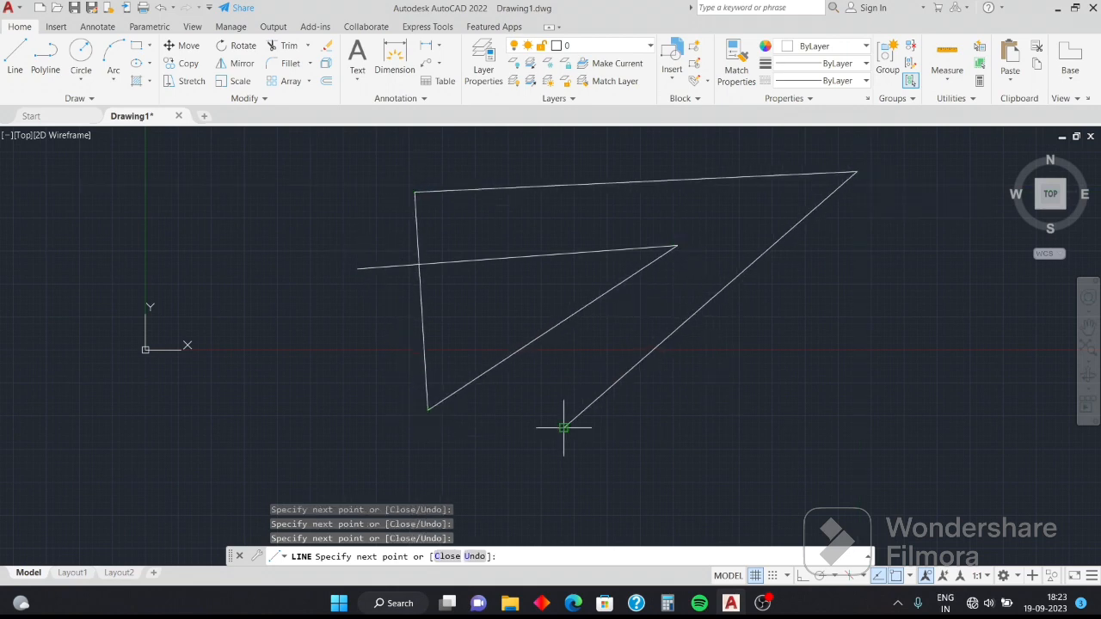
{"action": "left_click", "coordinate": [563, 426]}
{"action": "left_click", "coordinate": [368, 226]}
{"action": "left_click", "coordinate": [678, 226]}
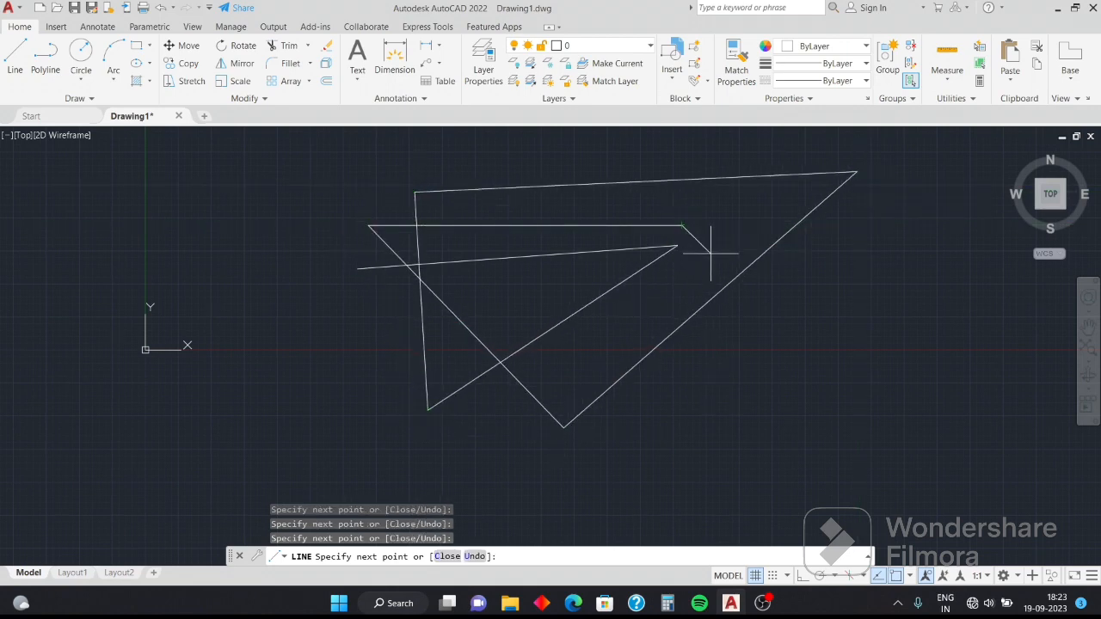
{"action": "scroll", "coordinate": [718, 311], "scroll_direction": "down", "scroll_amount": 4}
{"action": "key", "text": "Escape"}
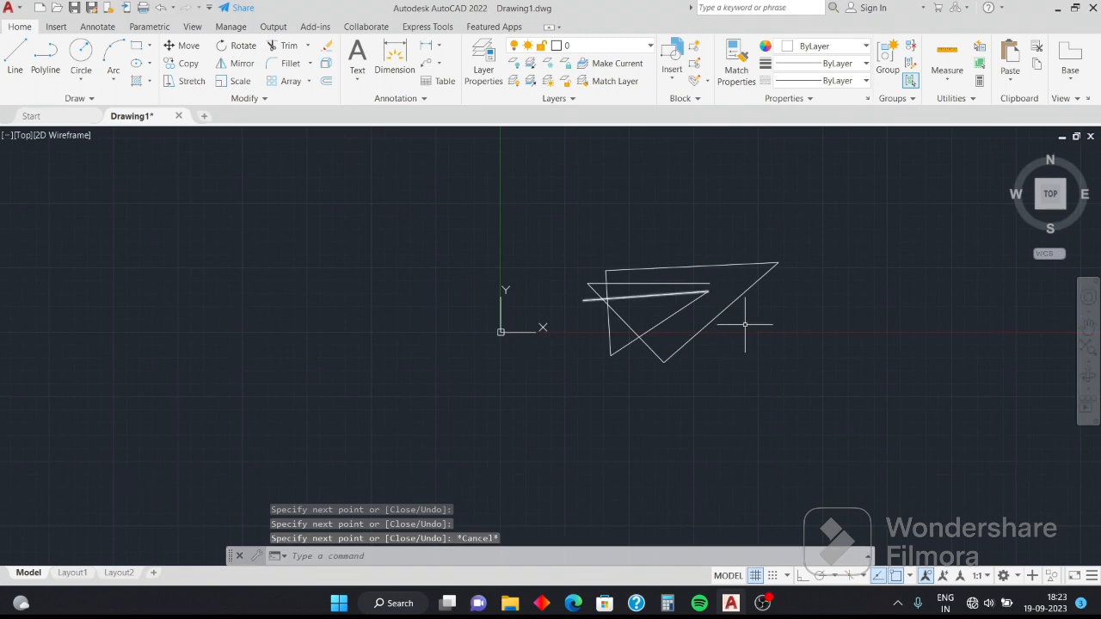
- Select the lines with a crossing lasso, try window lassos around the long diagonal from the sharp upper corner, and clear the selection
{"action": "mouse_move", "coordinate": [800, 390]}
{"action": "left_mouse_down"}
{"action": "mouse_move", "coordinate": [672, 445]}
{"action": "mouse_move", "coordinate": [486, 342]}
{"action": "mouse_move", "coordinate": [791, 147]}
{"action": "mouse_move", "coordinate": [888, 186]}
{"action": "left_mouse_up"}
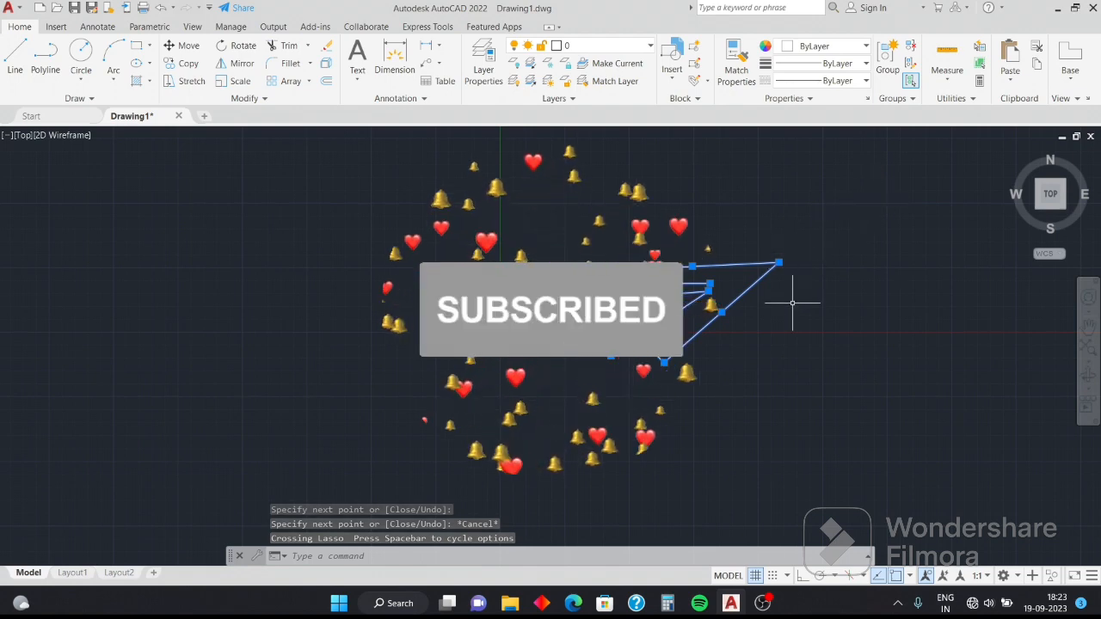
{"action": "key", "text": "Escape"}
{"action": "mouse_move", "coordinate": [719, 404]}
{"action": "left_mouse_down"}
{"action": "mouse_move", "coordinate": [757, 418]}
{"action": "mouse_move", "coordinate": [906, 307]}
{"action": "mouse_move", "coordinate": [645, 206]}
{"action": "mouse_move", "coordinate": [612, 274]}
{"action": "mouse_move", "coordinate": [676, 300]}
{"action": "left_mouse_up"}
{"action": "mouse_move", "coordinate": [669, 379]}
{"action": "left_mouse_down"}
{"action": "mouse_move", "coordinate": [713, 394]}
{"action": "mouse_move", "coordinate": [873, 275]}
{"action": "mouse_move", "coordinate": [794, 202]}
{"action": "mouse_move", "coordinate": [781, 205]}
{"action": "left_mouse_up"}
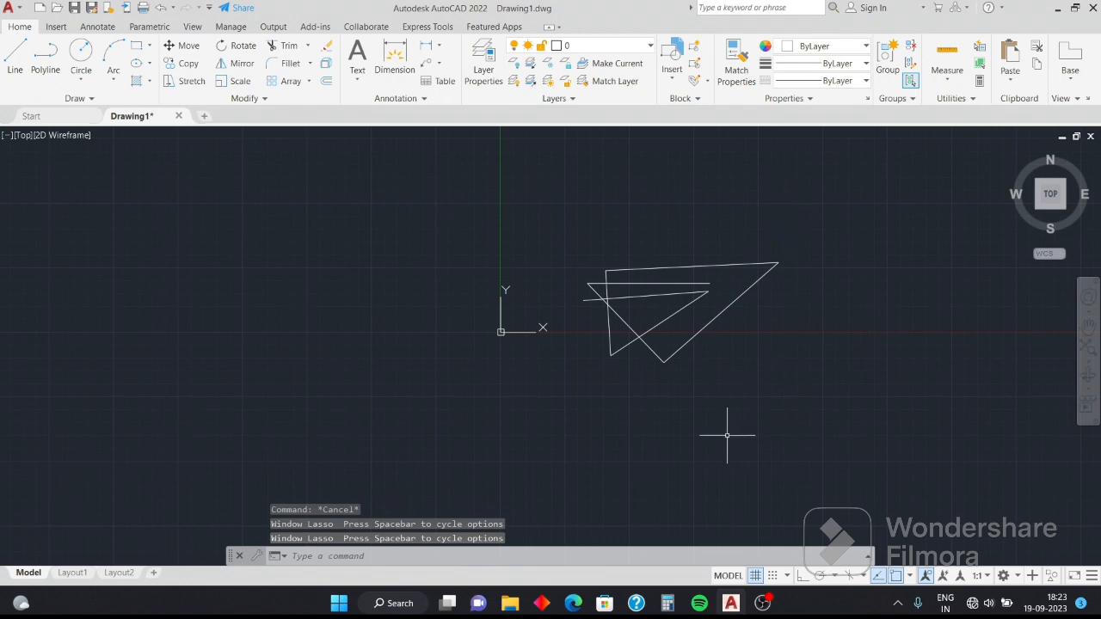
{"action": "mouse_move", "coordinate": [683, 414]}
{"action": "left_mouse_down"}
{"action": "mouse_move", "coordinate": [849, 327]}
{"action": "mouse_move", "coordinate": [781, 216]}
{"action": "mouse_move", "coordinate": [706, 282]}
{"action": "mouse_move", "coordinate": [658, 361]}
{"action": "left_mouse_up"}
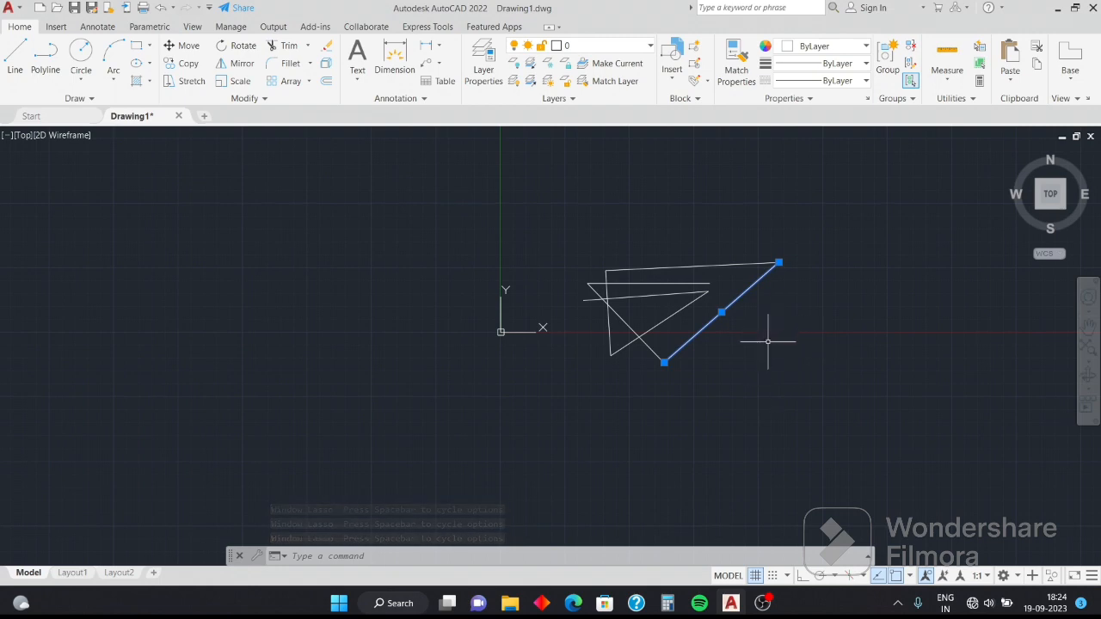
{"action": "key", "text": "Escape"}
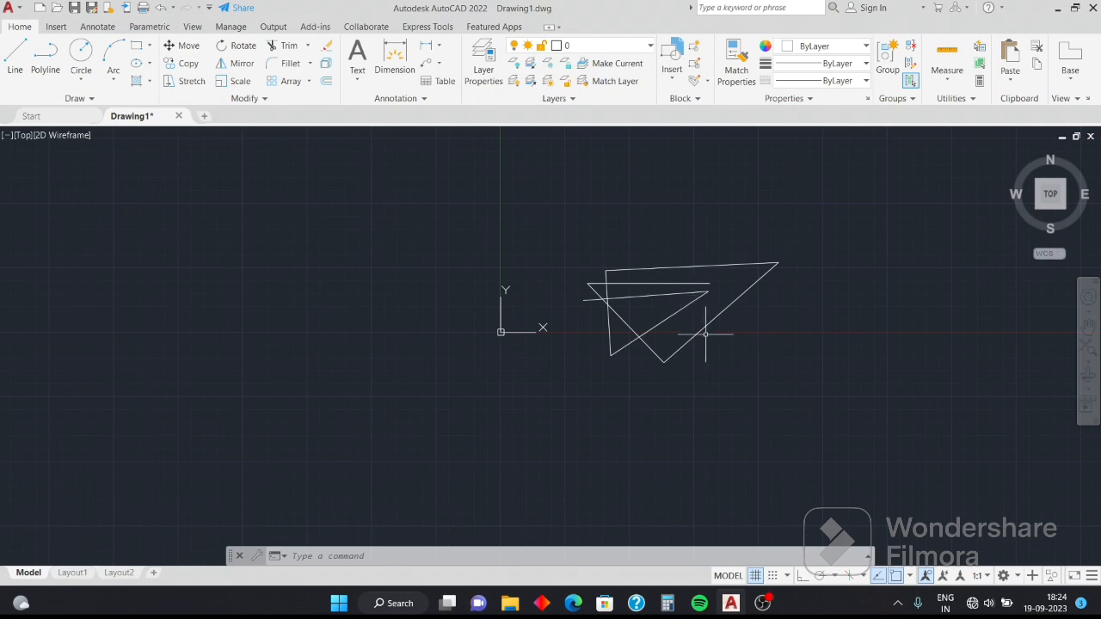
- Select five of the lines twice with a crossing lasso, leaving out the two short left-hand lines, and clear each selection
{"action": "mouse_move", "coordinate": [821, 317]}
{"action": "left_mouse_down"}
{"action": "mouse_move", "coordinate": [774, 315]}
{"action": "mouse_move", "coordinate": [680, 265]}
{"action": "mouse_move", "coordinate": [806, 221]}
{"action": "left_mouse_up"}
{"action": "scroll", "coordinate": [720, 301], "scroll_direction": "up", "scroll_amount": 4}
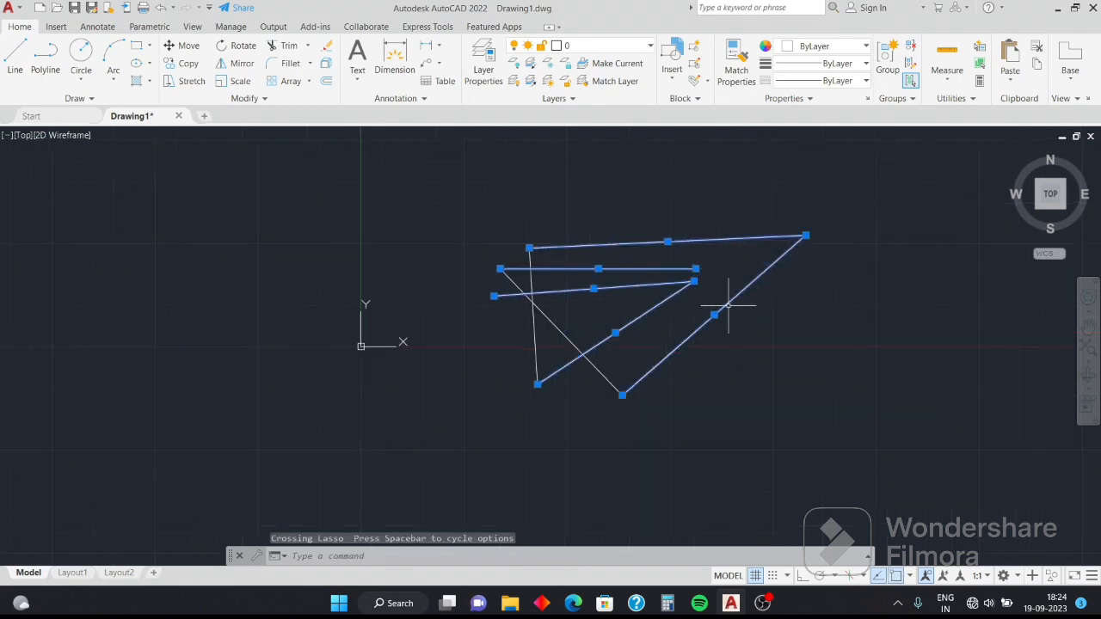
{"action": "scroll", "coordinate": [851, 256], "scroll_direction": "down", "scroll_amount": 2}
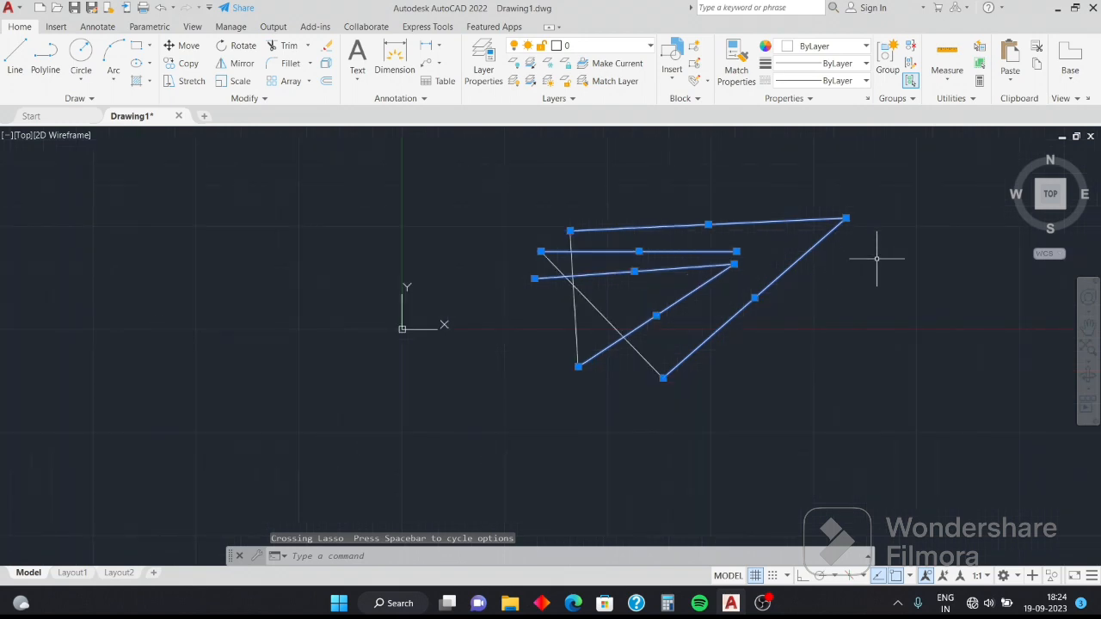
{"action": "key", "text": "Escape"}
{"action": "mouse_move", "coordinate": [879, 282]}
{"action": "left_mouse_down"}
{"action": "mouse_move", "coordinate": [862, 294]}
{"action": "mouse_move", "coordinate": [707, 255]}
{"action": "mouse_move", "coordinate": [820, 151]}
{"action": "mouse_move", "coordinate": [822, 185]}
{"action": "left_mouse_up"}
{"action": "mouse_move", "coordinate": [580, 313]}
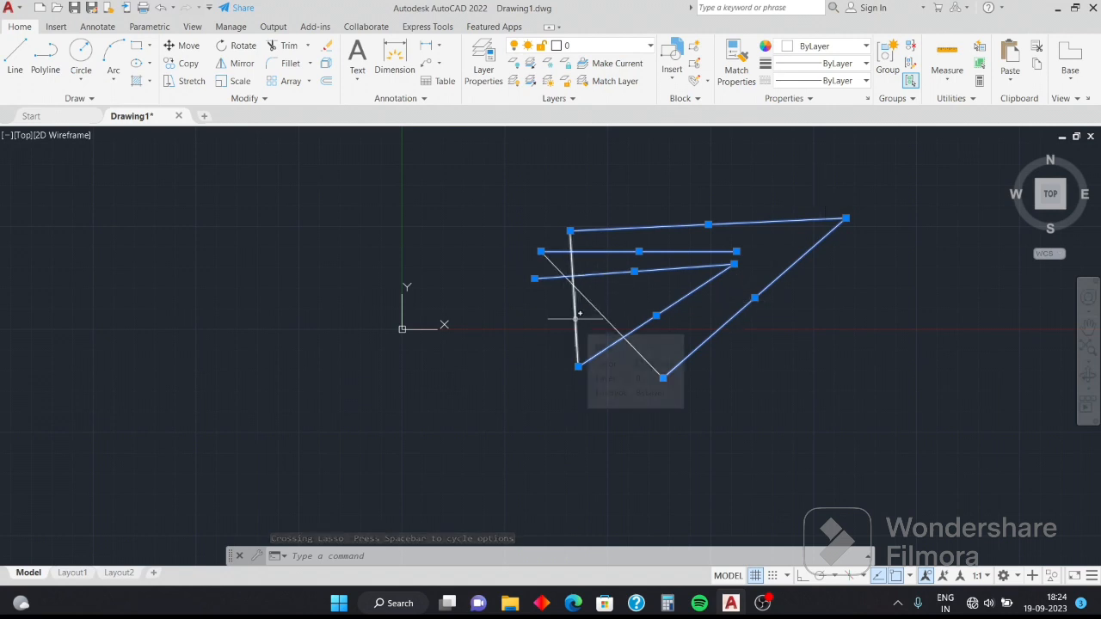
{"action": "key", "text": "Escape"}
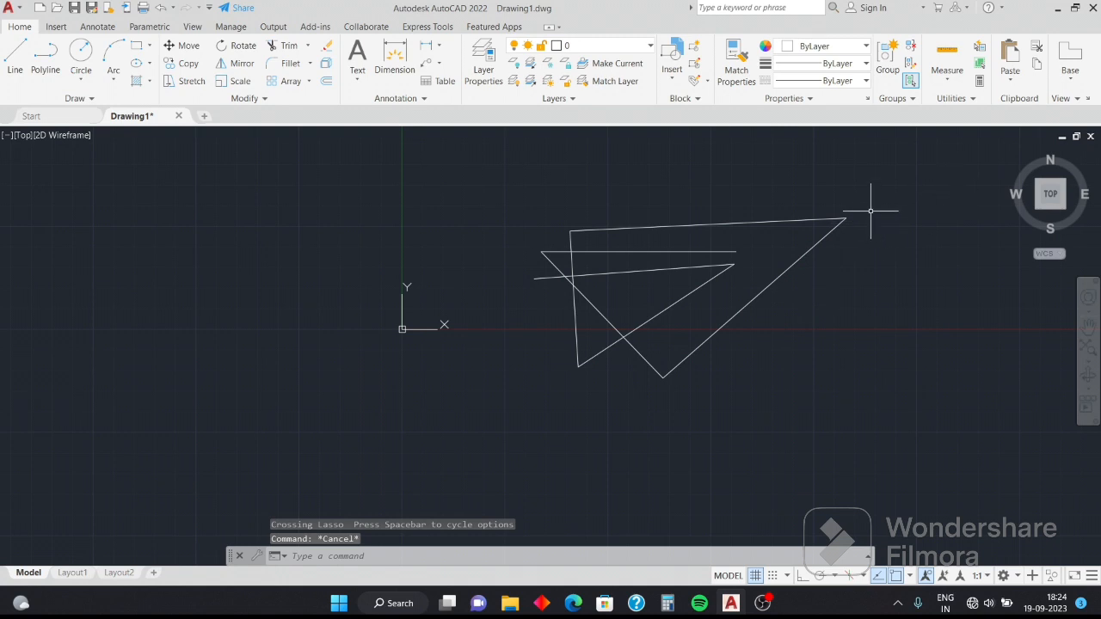
- Select the long diagonal with lassos, add the long upper line with a crossing lasso, and clear the selection
{"action": "mouse_move", "coordinate": [852, 176]}
{"action": "left_mouse_down"}
{"action": "mouse_move", "coordinate": [902, 312]}
{"action": "mouse_move", "coordinate": [794, 315]}
{"action": "mouse_move", "coordinate": [765, 301]}
{"action": "mouse_move", "coordinate": [753, 235]}
{"action": "mouse_move", "coordinate": [769, 216]}
{"action": "mouse_move", "coordinate": [773, 241]}
{"action": "left_mouse_up"}
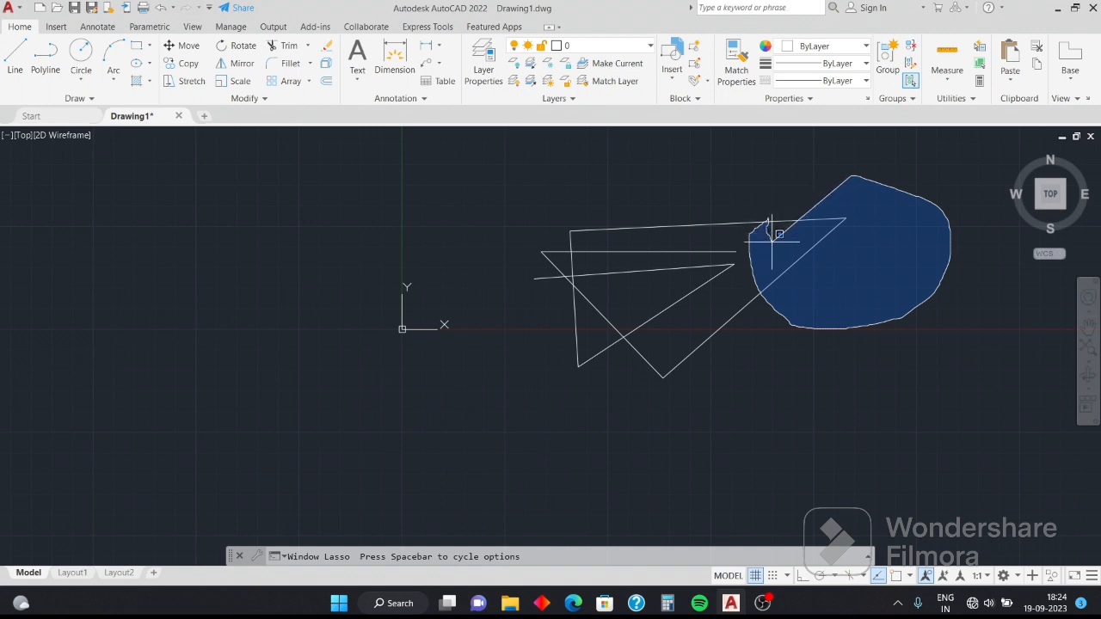
{"action": "left_click_drag", "start_coordinate": [773, 240], "coordinate": [780, 253]}
{"action": "mouse_move", "coordinate": [971, 285]}
{"action": "left_mouse_down"}
{"action": "mouse_move", "coordinate": [614, 423]}
{"action": "mouse_move", "coordinate": [641, 398]}
{"action": "left_mouse_up"}
{"action": "mouse_move", "coordinate": [821, 292]}
{"action": "left_mouse_down"}
{"action": "mouse_move", "coordinate": [728, 438]}
{"action": "mouse_move", "coordinate": [641, 366]}
{"action": "mouse_move", "coordinate": [825, 290]}
{"action": "mouse_move", "coordinate": [889, 180]}
{"action": "mouse_move", "coordinate": [874, 192]}
{"action": "left_mouse_up"}
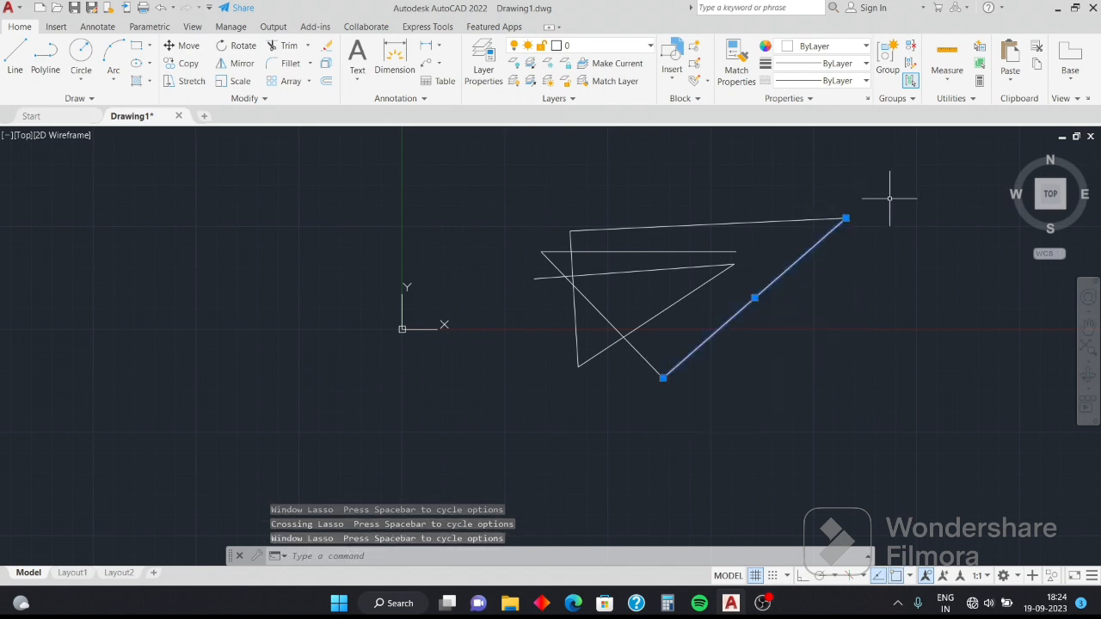
{"action": "mouse_move", "coordinate": [878, 210]}
{"action": "left_mouse_down"}
{"action": "mouse_move", "coordinate": [809, 258]}
{"action": "mouse_move", "coordinate": [835, 152]}
{"action": "mouse_move", "coordinate": [834, 163]}
{"action": "left_mouse_up"}
{"action": "left_click", "coordinate": [836, 167]}
{"action": "left_click", "coordinate": [791, 216]}
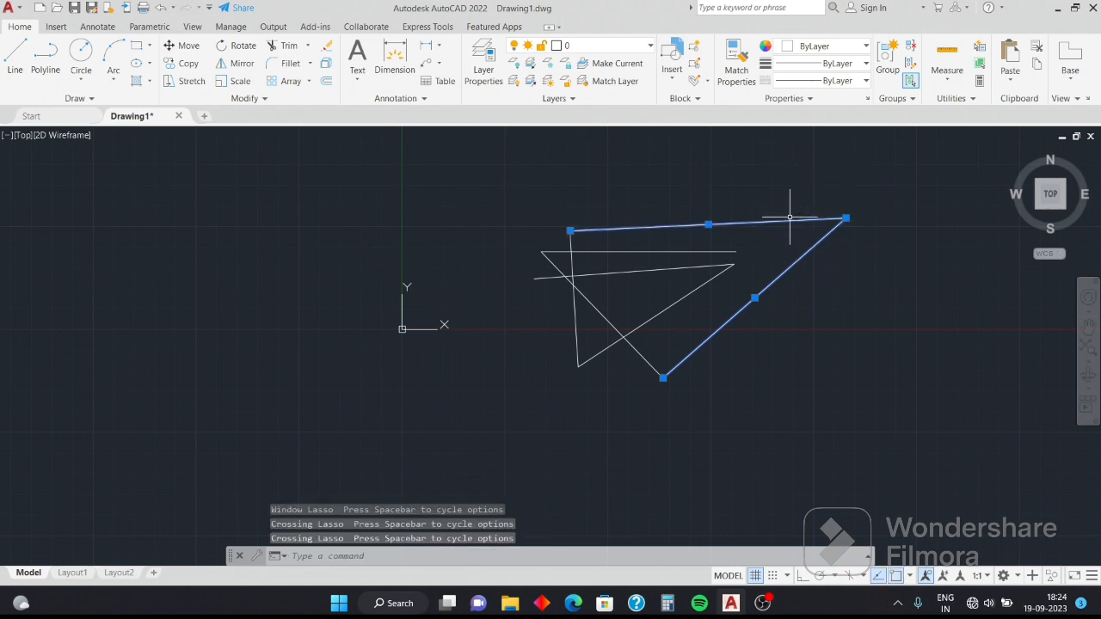
{"action": "key", "text": "Escape"}
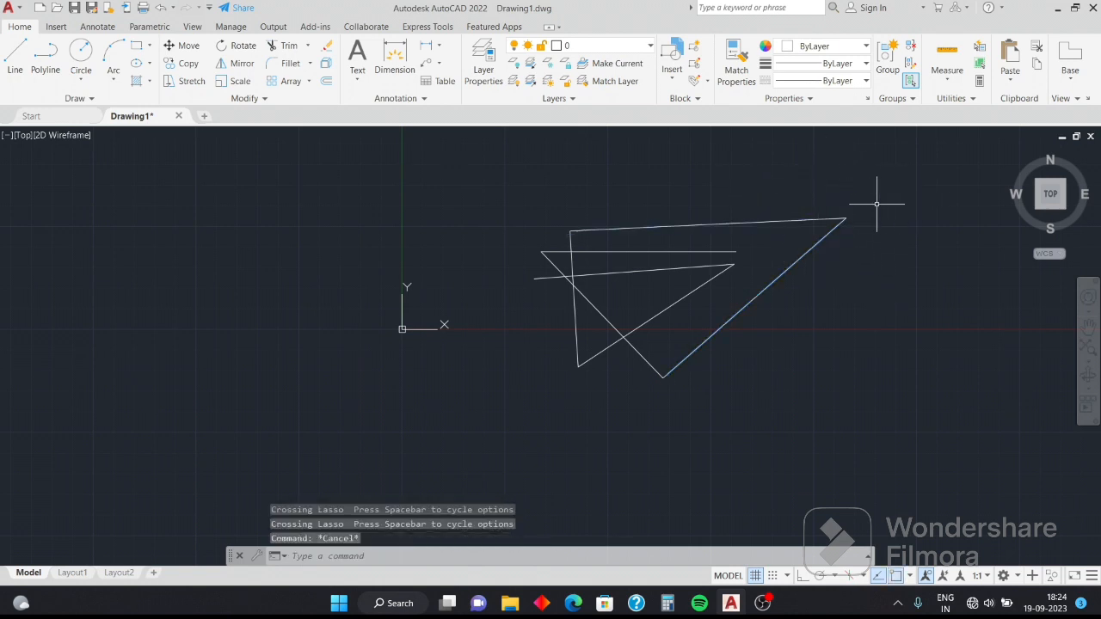
- Try a window lasso and a crossing lasso around the figure's sharp upper-right corner, and clear the selection
{"action": "mouse_move", "coordinate": [877, 215]}
{"action": "left_mouse_down"}
{"action": "mouse_move", "coordinate": [879, 230]}
{"action": "mouse_move", "coordinate": [835, 280]}
{"action": "mouse_move", "coordinate": [794, 248]}
{"action": "mouse_move", "coordinate": [784, 209]}
{"action": "left_mouse_up"}
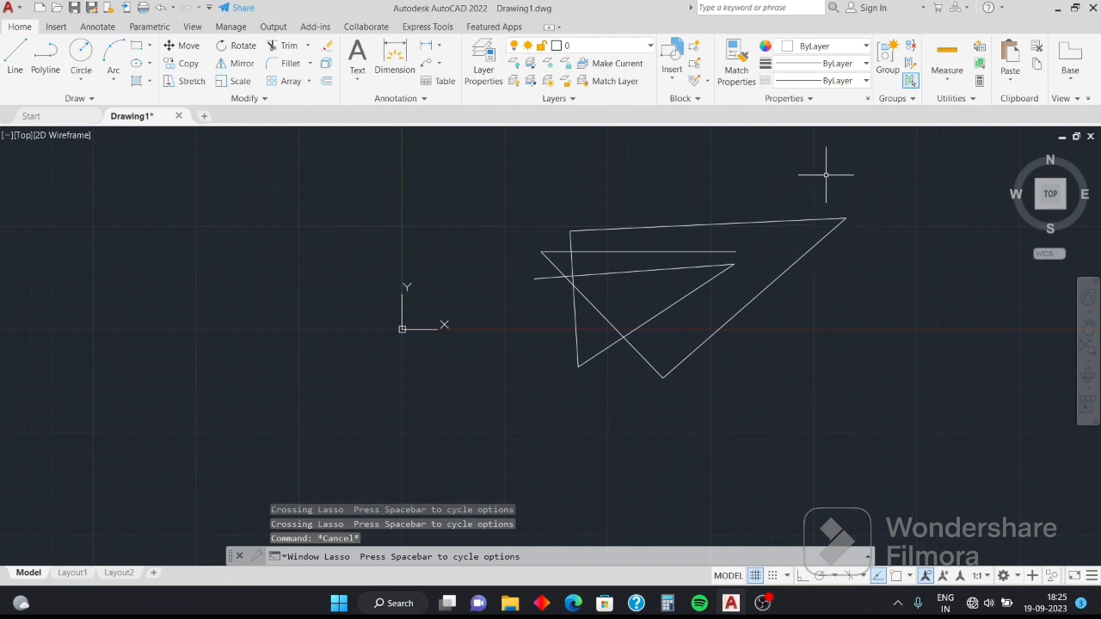
{"action": "left_click", "coordinate": [886, 178]}
{"action": "left_click_drag", "start_coordinate": [893, 212], "coordinate": [760, 204]}
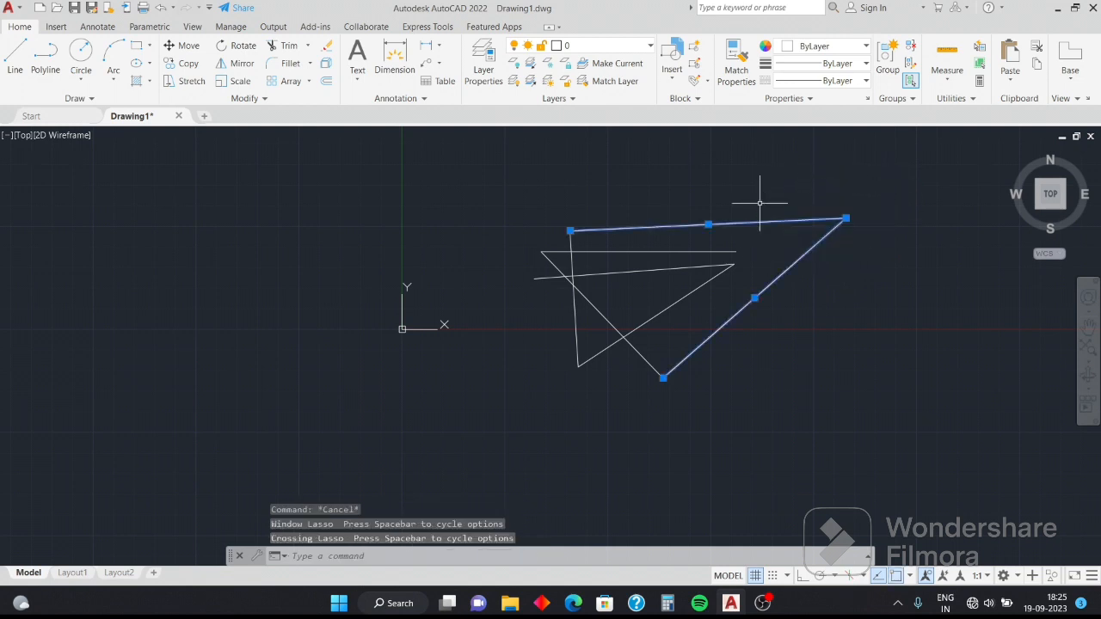
{"action": "key", "text": "Escape"}
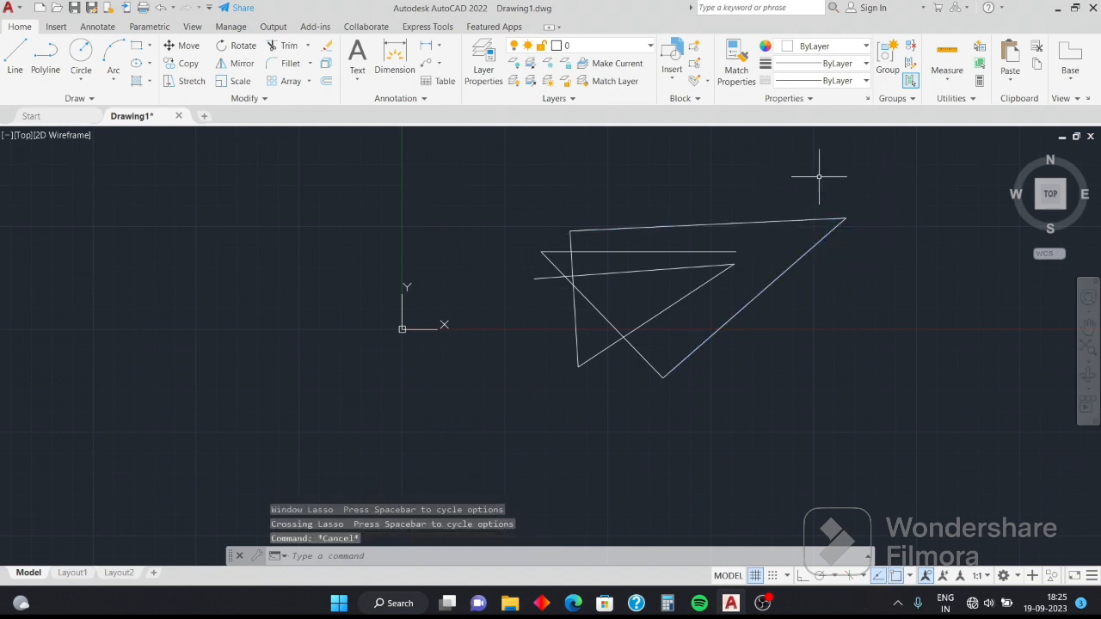
- Select all seven lines with a crossing lasso and erase them
{"action": "mouse_move", "coordinate": [850, 234]}
{"action": "left_mouse_down"}
{"action": "mouse_move", "coordinate": [836, 283]}
{"action": "mouse_move", "coordinate": [439, 293]}
{"action": "mouse_move", "coordinate": [770, 159]}
{"action": "left_mouse_up"}
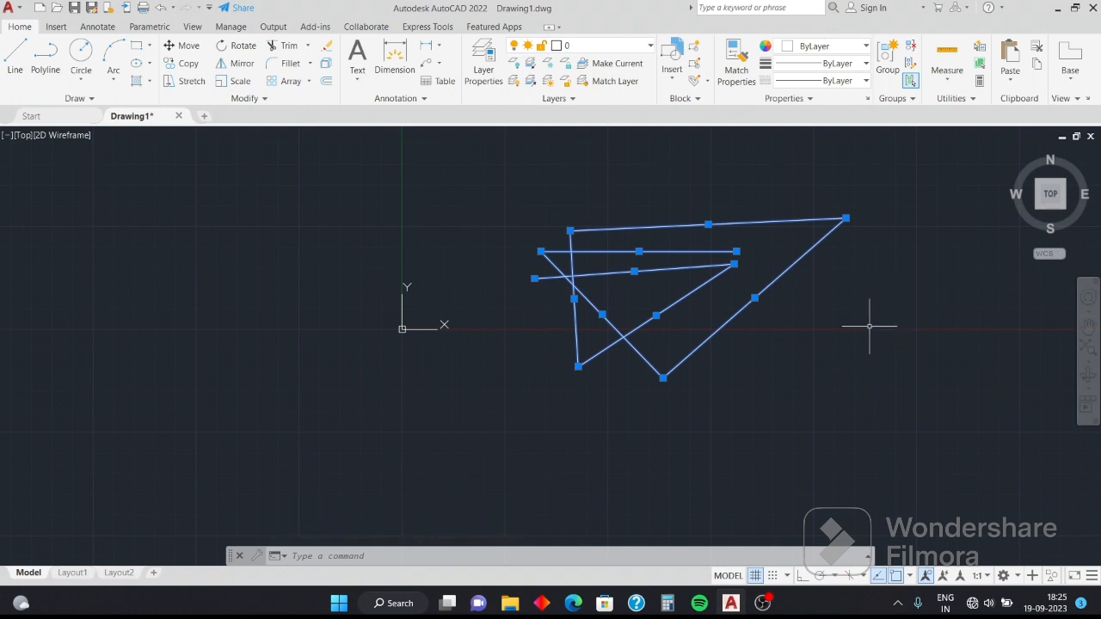
{"action": "key", "text": "Escape"}
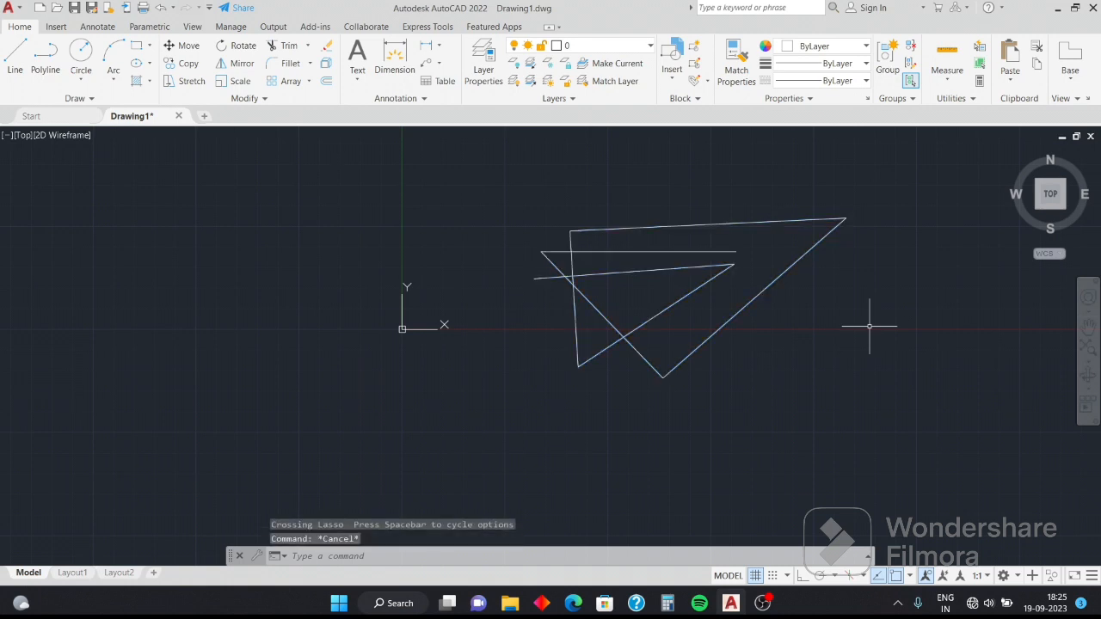
{"action": "mouse_move", "coordinate": [799, 296]}
{"action": "left_mouse_down"}
{"action": "mouse_move", "coordinate": [275, 504]}
{"action": "mouse_move", "coordinate": [829, 147]}
{"action": "mouse_move", "coordinate": [865, 153]}
{"action": "left_mouse_up"}
{"action": "key", "text": "Delete"}
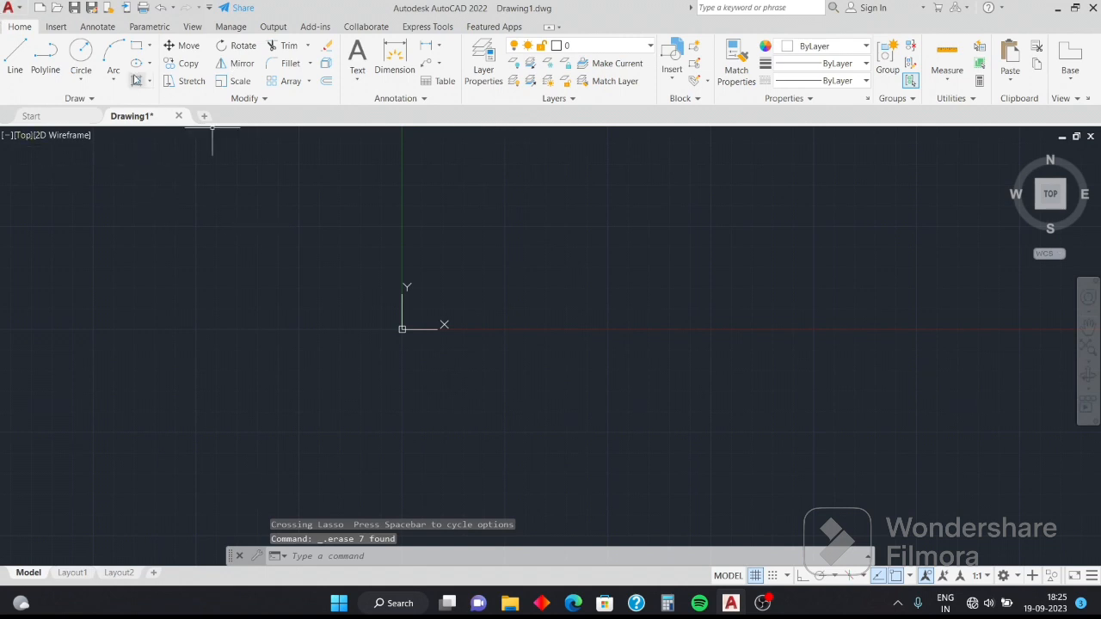
- Draw three connected freehand line segments above the X axis and erase them using a crossing lasso selection
{"action": "left_click", "coordinate": [8, 49]}
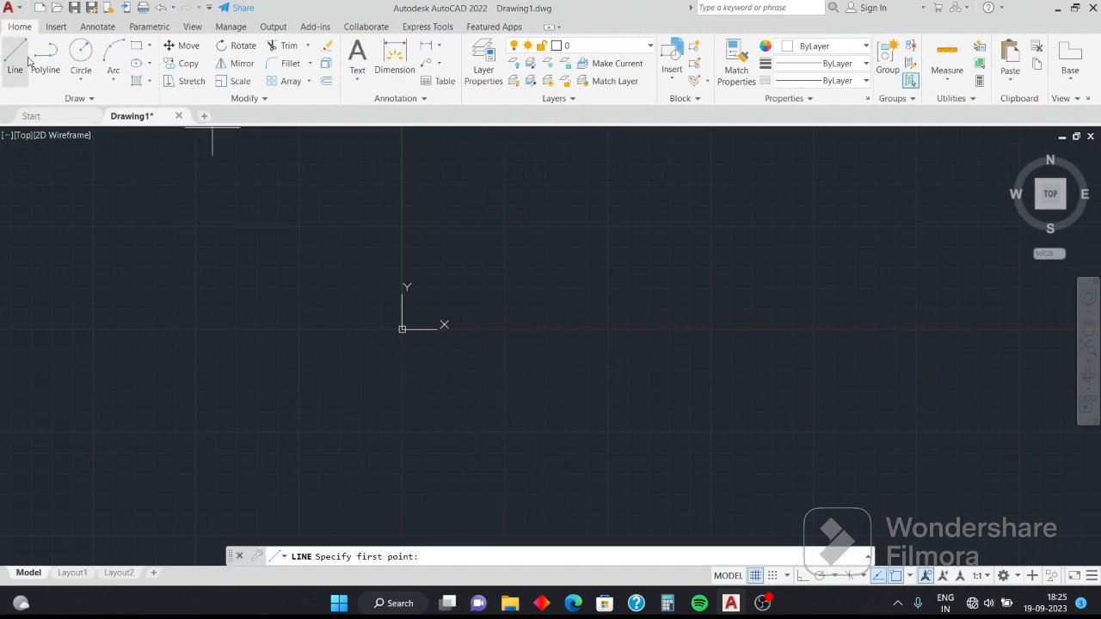
{"action": "left_click", "coordinate": [444, 228]}
{"action": "left_click", "coordinate": [773, 212]}
{"action": "left_click", "coordinate": [719, 307]}
{"action": "left_click", "coordinate": [332, 247]}
{"action": "key", "text": "Escape"}
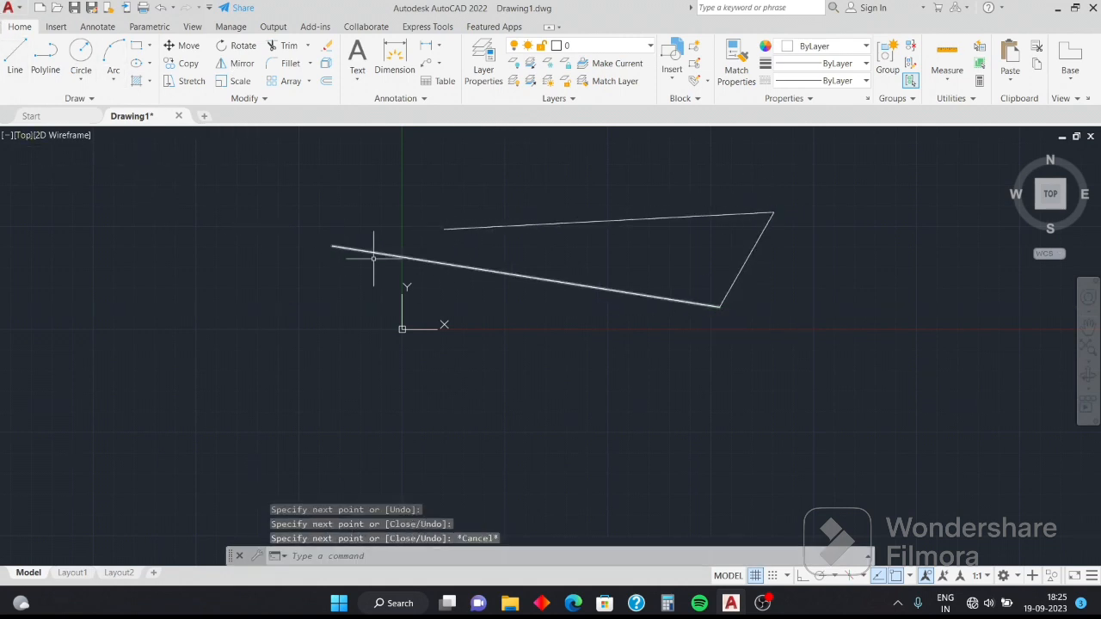
{"action": "mouse_move", "coordinate": [928, 451]}
{"action": "left_mouse_down"}
{"action": "mouse_move", "coordinate": [270, 238]}
{"action": "mouse_move", "coordinate": [941, 127]}
{"action": "mouse_move", "coordinate": [912, 140]}
{"action": "left_mouse_up"}
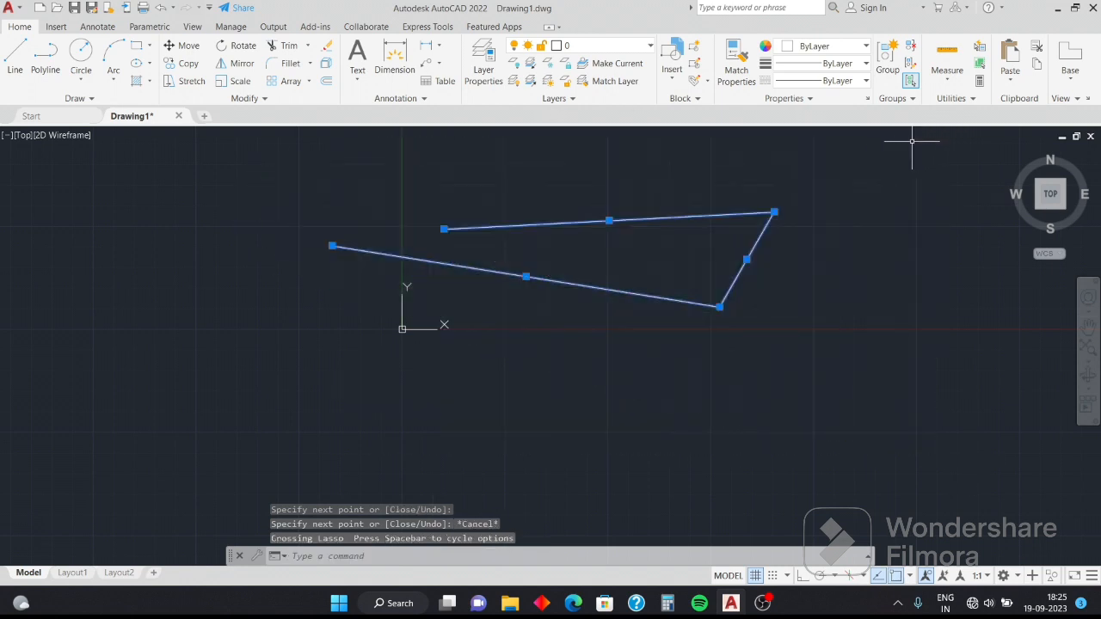
{"action": "key", "text": "Delete"}
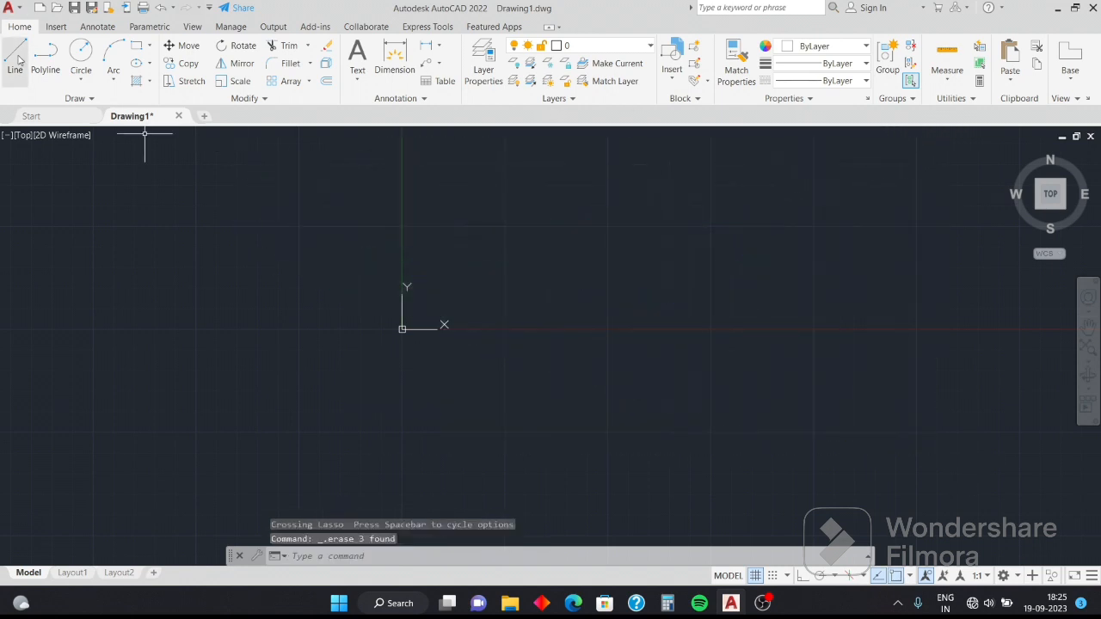
- Draw a freehand chain of four connected line segments around the X axis, with the last segment crossing the second
{"action": "type", "text": "l"}
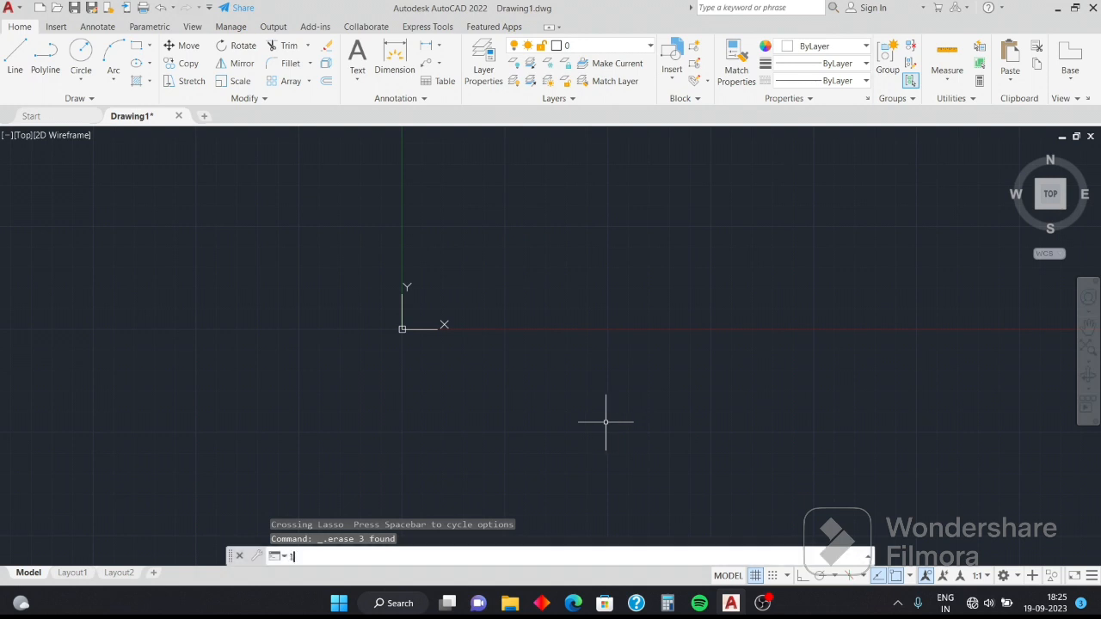
{"action": "key", "text": "Return"}
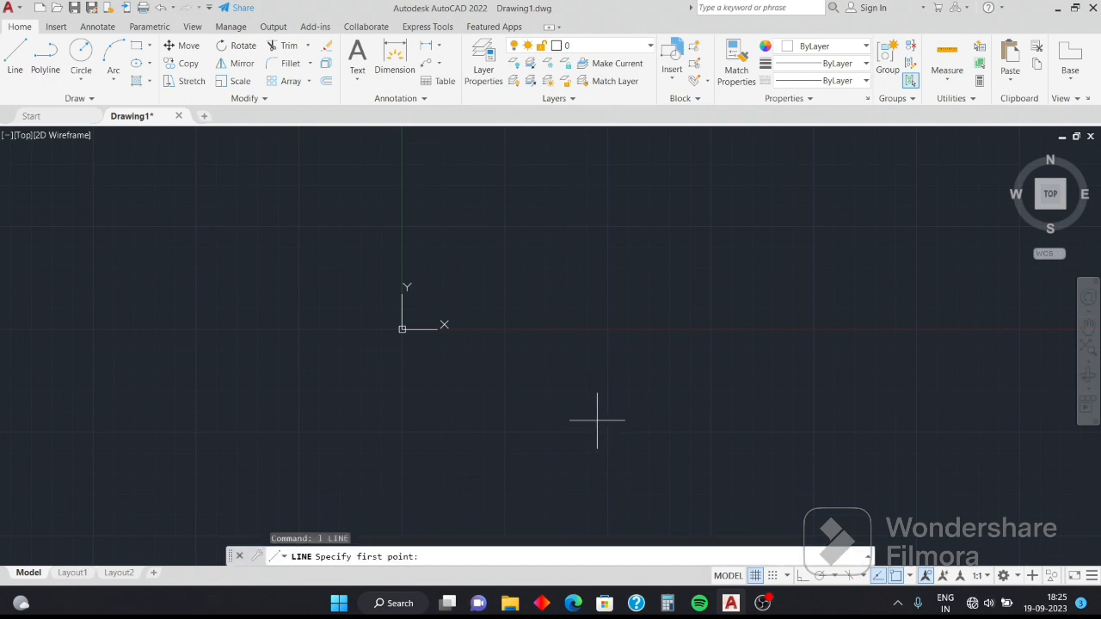
{"action": "left_click", "coordinate": [525, 307]}
{"action": "left_click", "coordinate": [816, 431]}
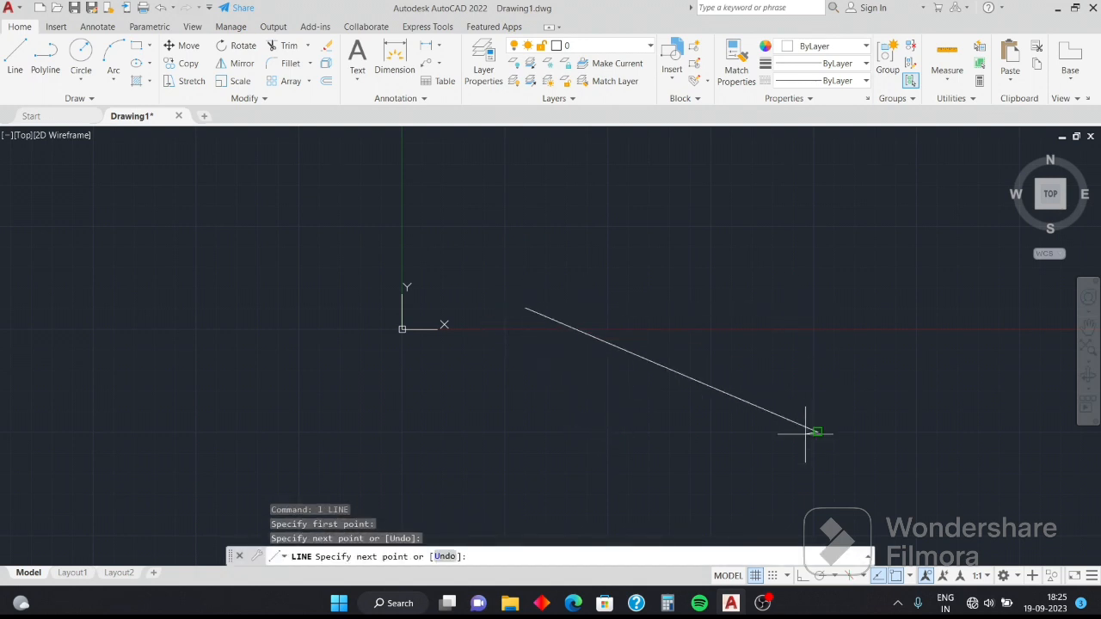
{"action": "left_click", "coordinate": [656, 207]}
{"action": "left_click", "coordinate": [373, 226]}
{"action": "left_click", "coordinate": [780, 286]}
{"action": "key", "text": "Escape"}
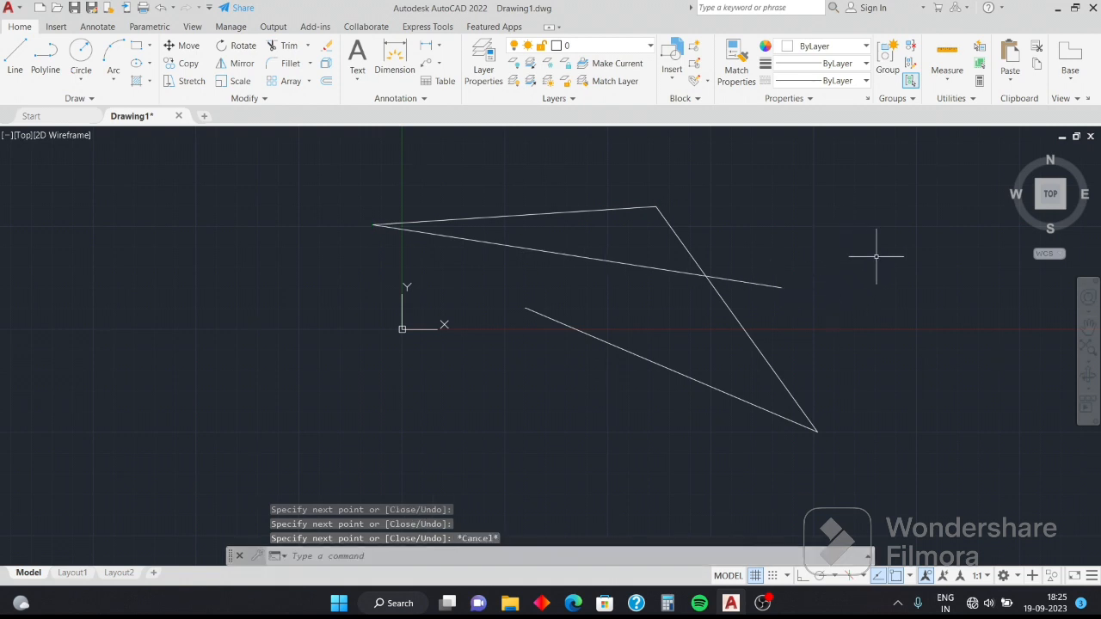
- Draw two connected line segments across the existing figure and erase all the lines using a crossing lasso selection
{"action": "type", "text": "l"}
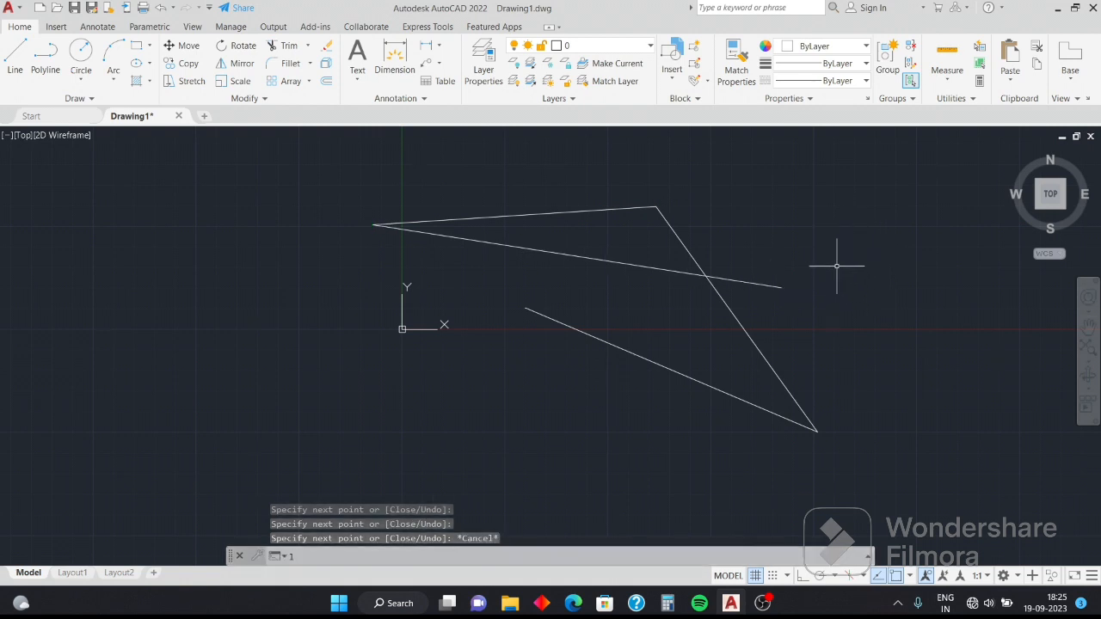
{"action": "key", "text": "Return"}
{"action": "left_click", "coordinate": [798, 265]}
{"action": "left_click", "coordinate": [613, 424]}
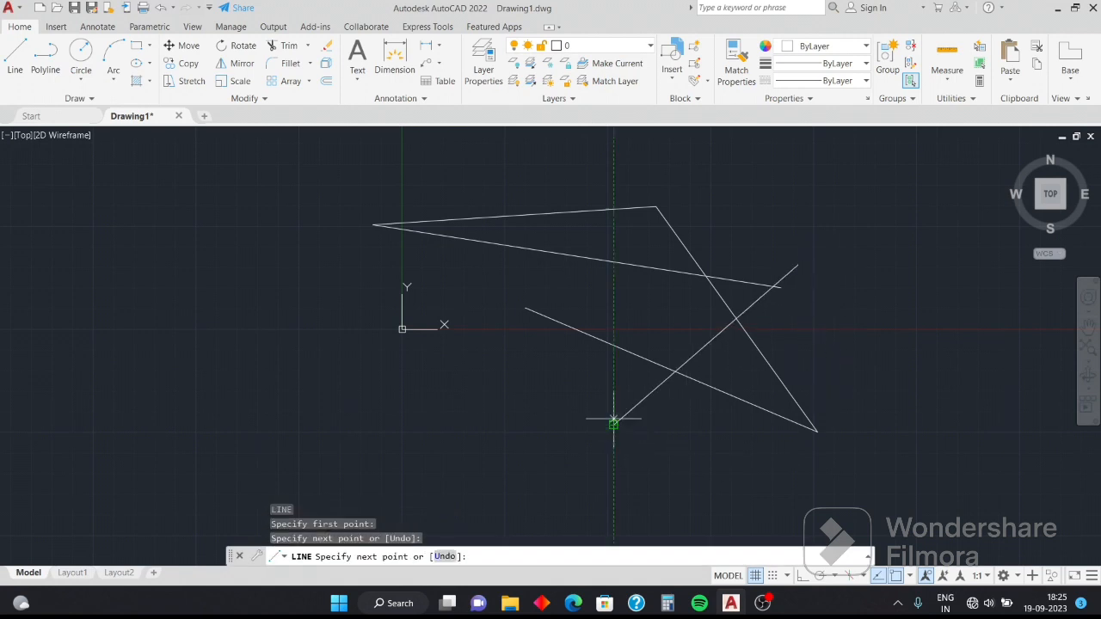
{"action": "left_click", "coordinate": [790, 289]}
{"action": "key", "text": "Escape"}
{"action": "mouse_move", "coordinate": [899, 322]}
{"action": "left_mouse_down"}
{"action": "mouse_move", "coordinate": [866, 450]}
{"action": "mouse_move", "coordinate": [408, 307]}
{"action": "mouse_move", "coordinate": [710, 170]}
{"action": "left_mouse_up"}
{"action": "key", "text": "Delete"}
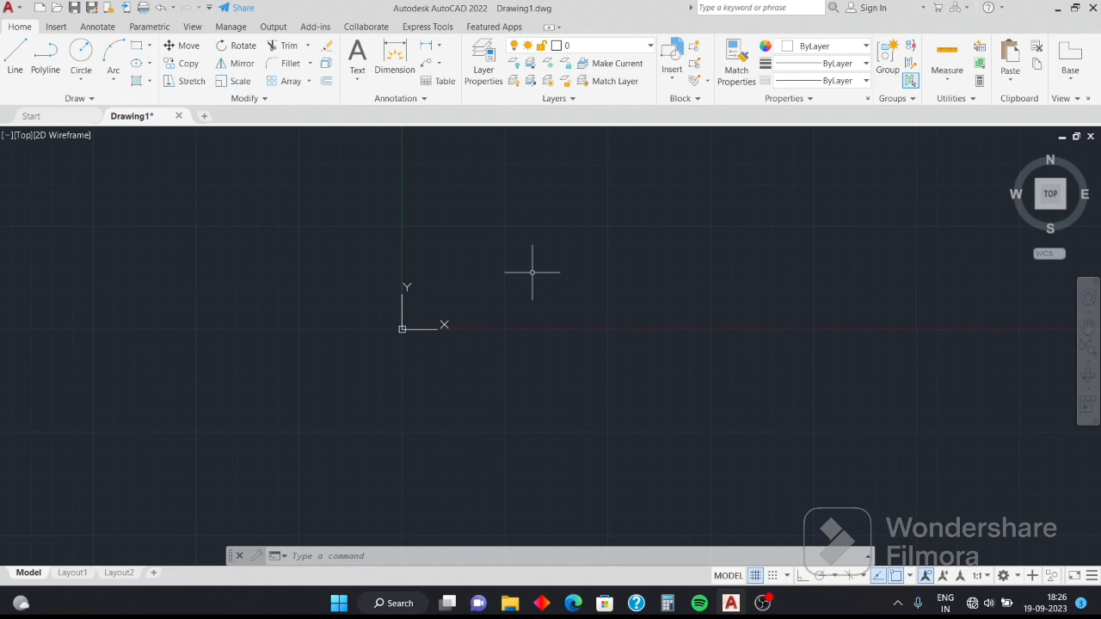
- Draw a freehand rectangle with its lower edge along the X axis, try a crossing window selection on it, and clear the selection
{"action": "left_click", "coordinate": [129, 45]}
{"action": "left_click", "coordinate": [512, 207]}
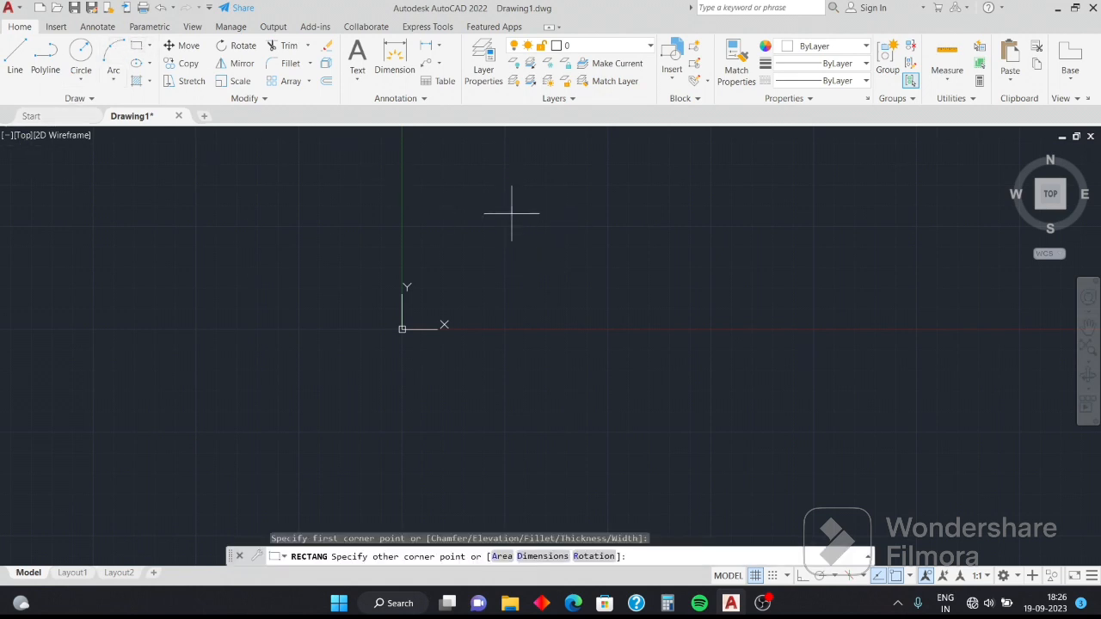
{"action": "left_click", "coordinate": [727, 328]}
{"action": "left_click", "coordinate": [681, 412]}
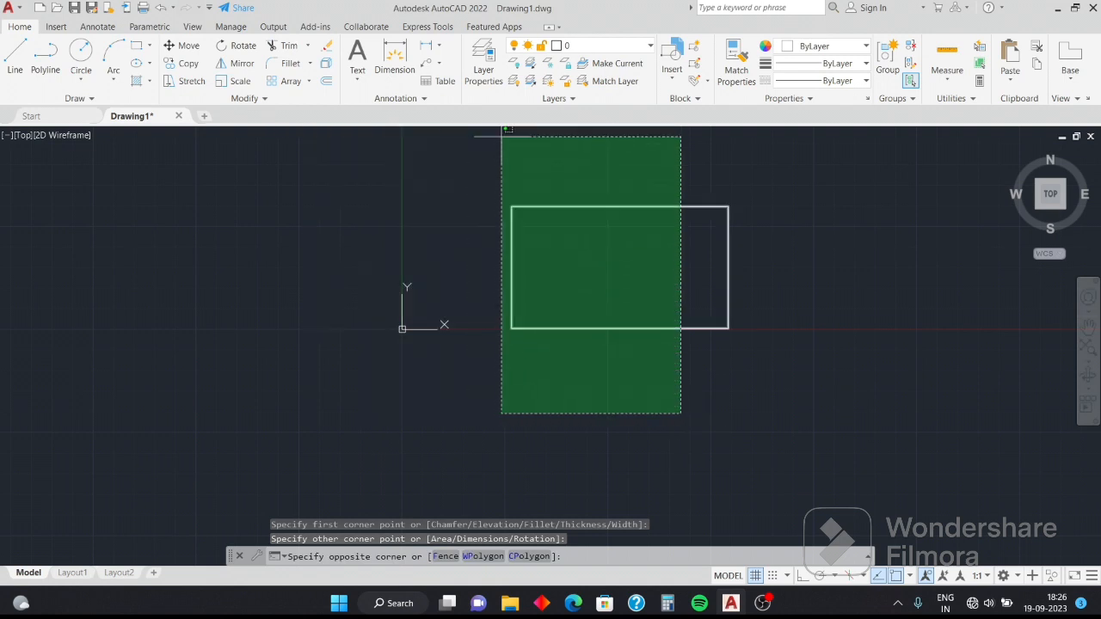
{"action": "left_click", "coordinate": [488, 173]}
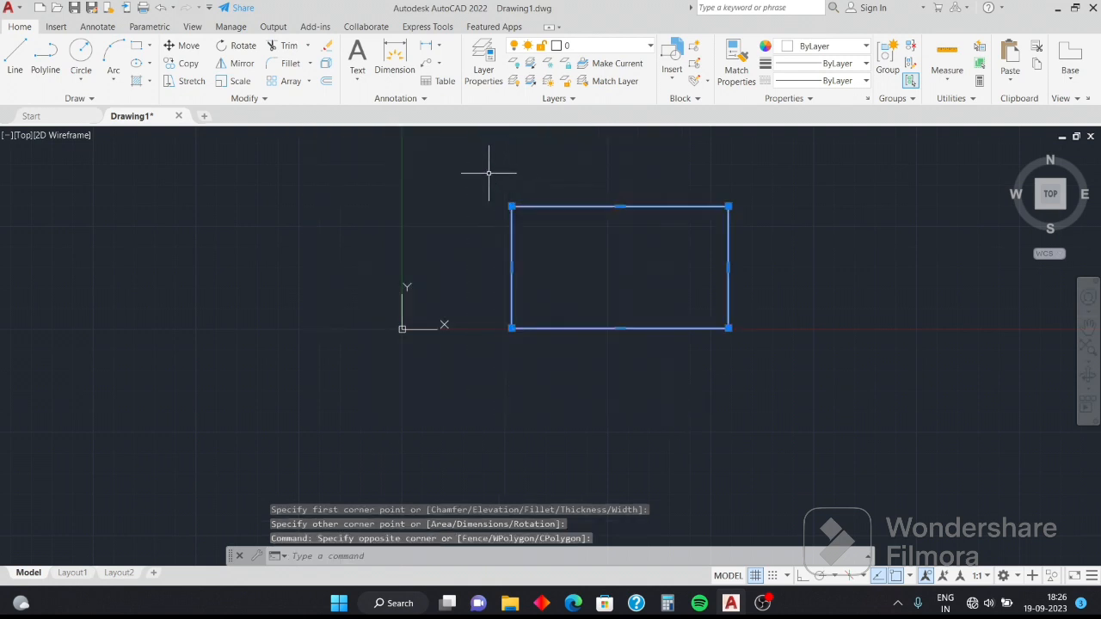
{"action": "key", "text": "Escape"}
- Select the rectangle with a crossing lasso and erase it
{"action": "left_click", "coordinate": [152, 48]}
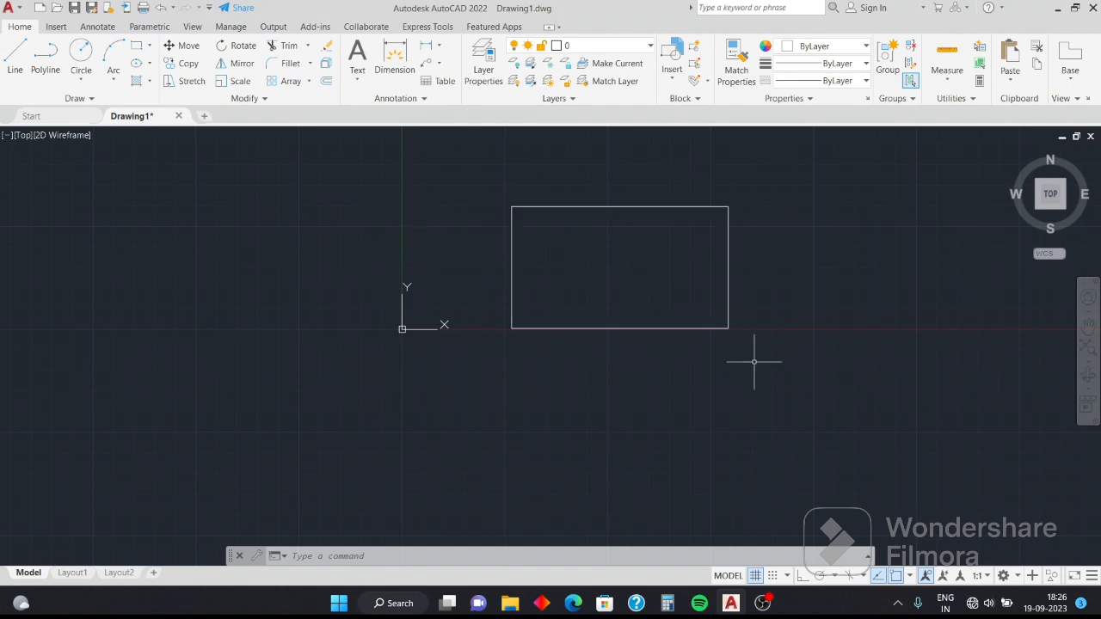
{"action": "mouse_move", "coordinate": [704, 362]}
{"action": "left_mouse_down"}
{"action": "mouse_move", "coordinate": [576, 332]}
{"action": "mouse_move", "coordinate": [539, 208]}
{"action": "mouse_move", "coordinate": [757, 172]}
{"action": "left_mouse_up"}
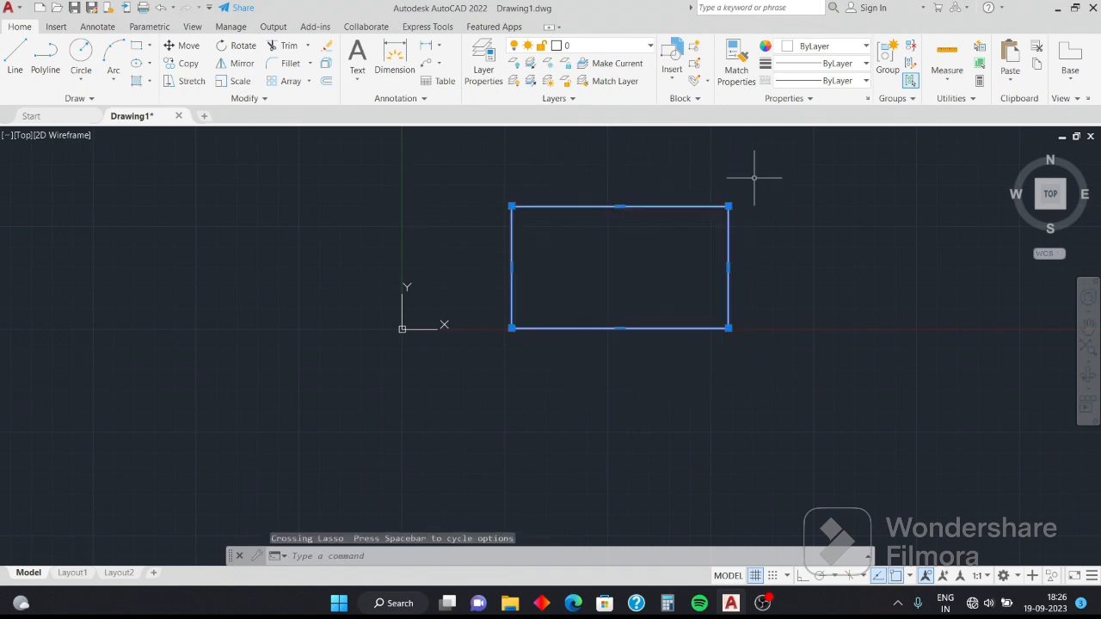
{"action": "key", "text": "Delete"}
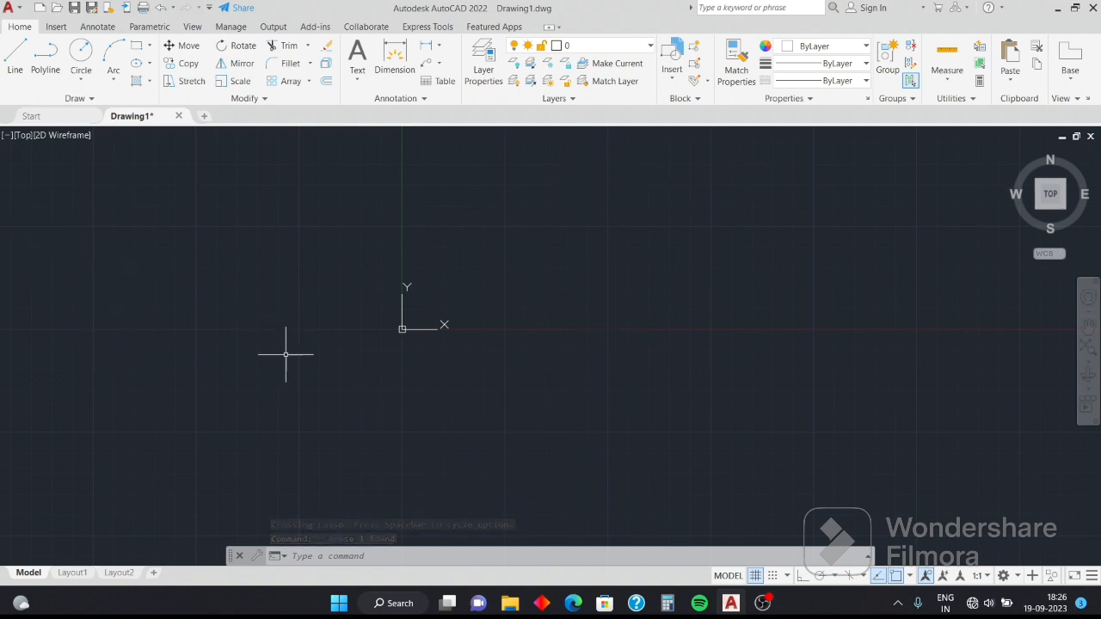
- Draw a circle with a radius of 5 using the Center, Radius method
{"action": "left_click", "coordinate": [81, 78]}
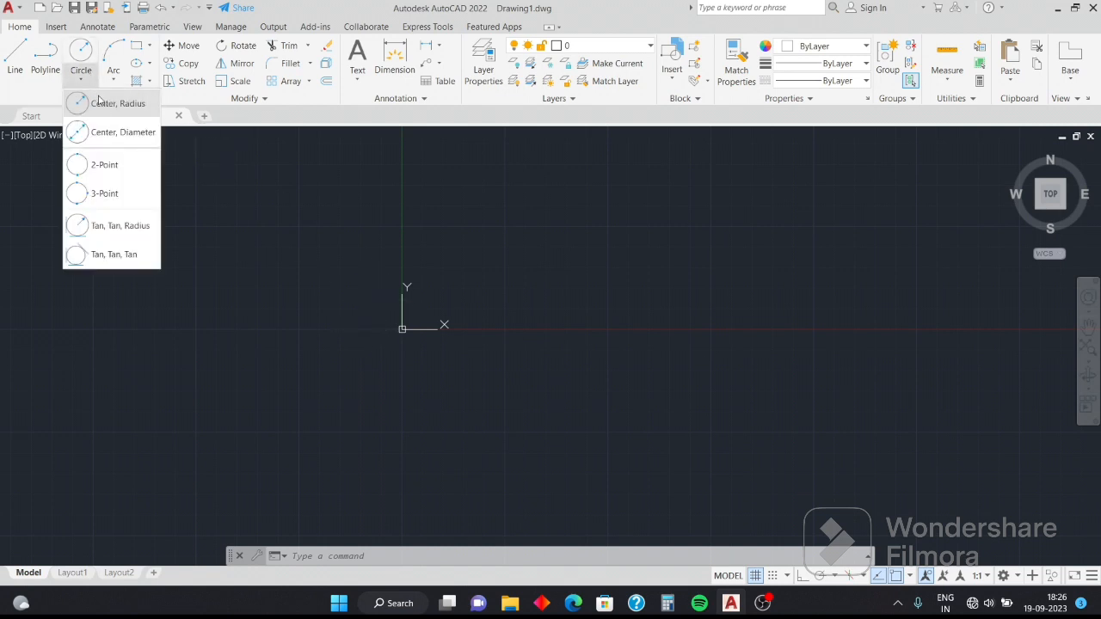
{"action": "left_click", "coordinate": [107, 104]}
{"action": "left_click", "coordinate": [611, 301]}
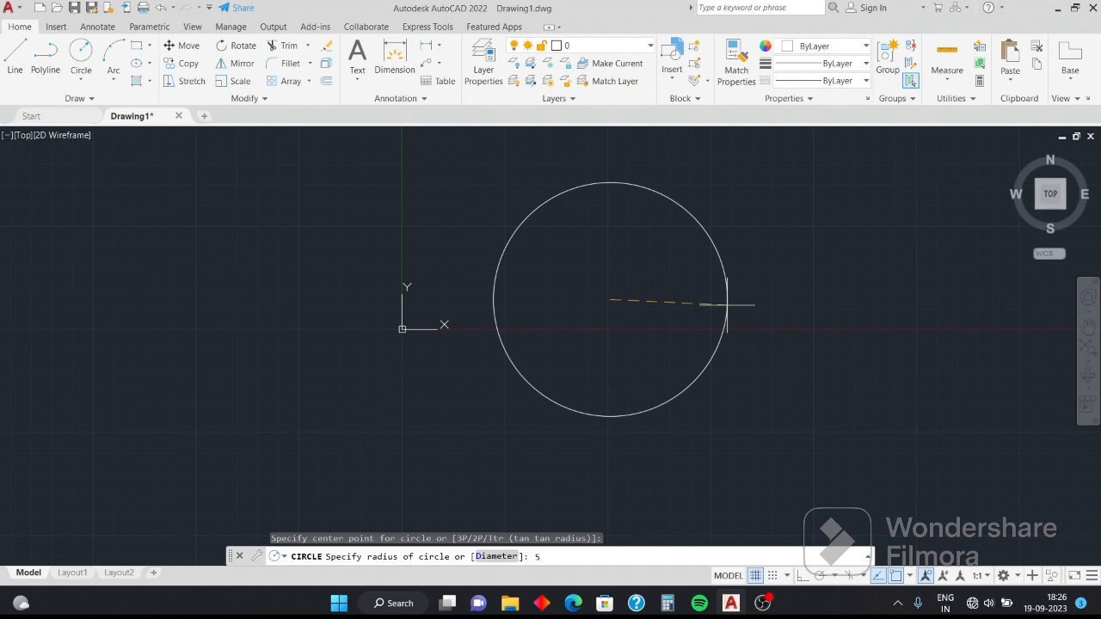
{"action": "key", "text": "Return"}
{"action": "scroll", "coordinate": [608, 270], "scroll_direction": "up", "scroll_amount": 5}
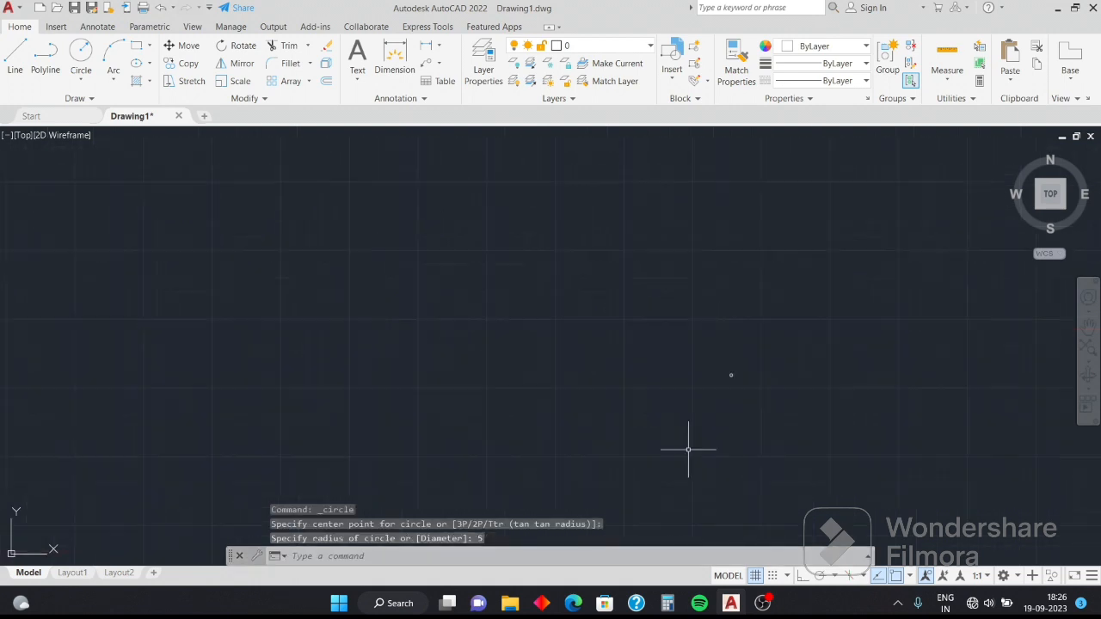
{"action": "scroll", "coordinate": [695, 456], "scroll_direction": "up", "scroll_amount": 5}
{"action": "middle_click_drag", "start_coordinate": [884, 173], "coordinate": [624, 342]}
{"action": "scroll", "coordinate": [593, 327], "scroll_direction": "up", "scroll_amount": 9}
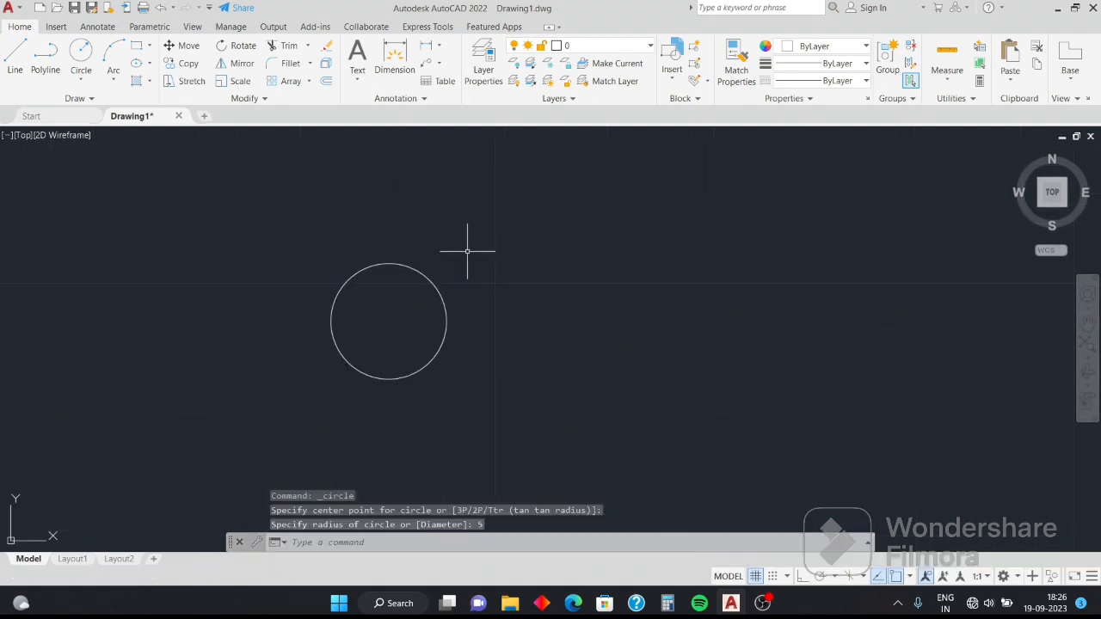
{"action": "scroll", "coordinate": [290, 289], "scroll_direction": "up", "scroll_amount": 5}
- Draw a second circle with a diameter of 5 to the left of the first, using the Center, Diameter method
{"action": "left_click", "coordinate": [81, 78]}
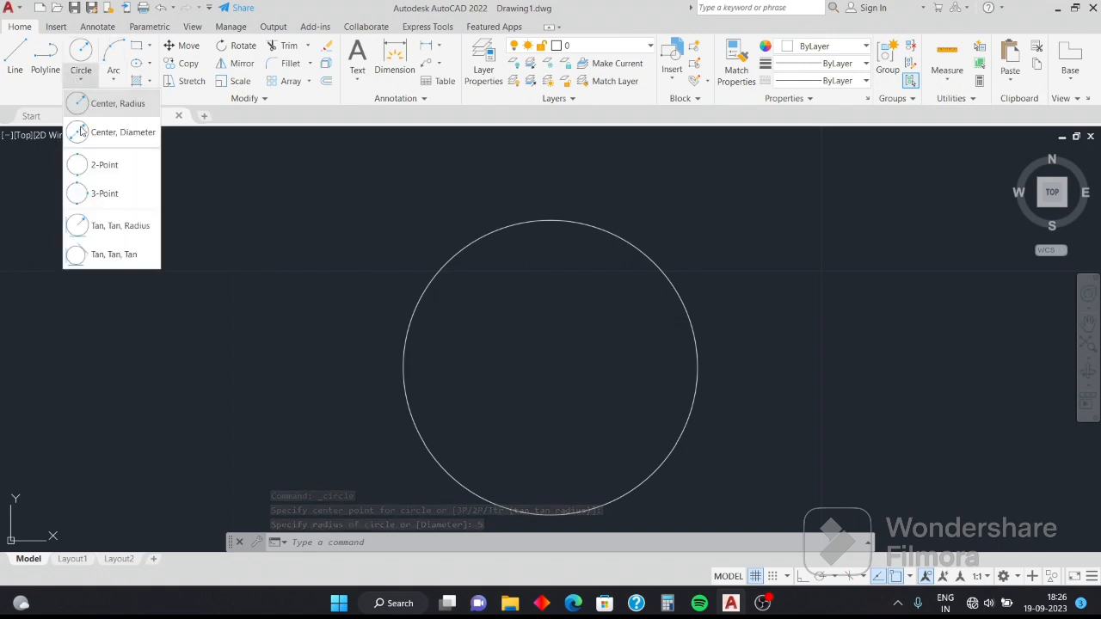
{"action": "left_click", "coordinate": [81, 131]}
{"action": "scroll", "coordinate": [705, 265], "scroll_direction": "down", "scroll_amount": 8}
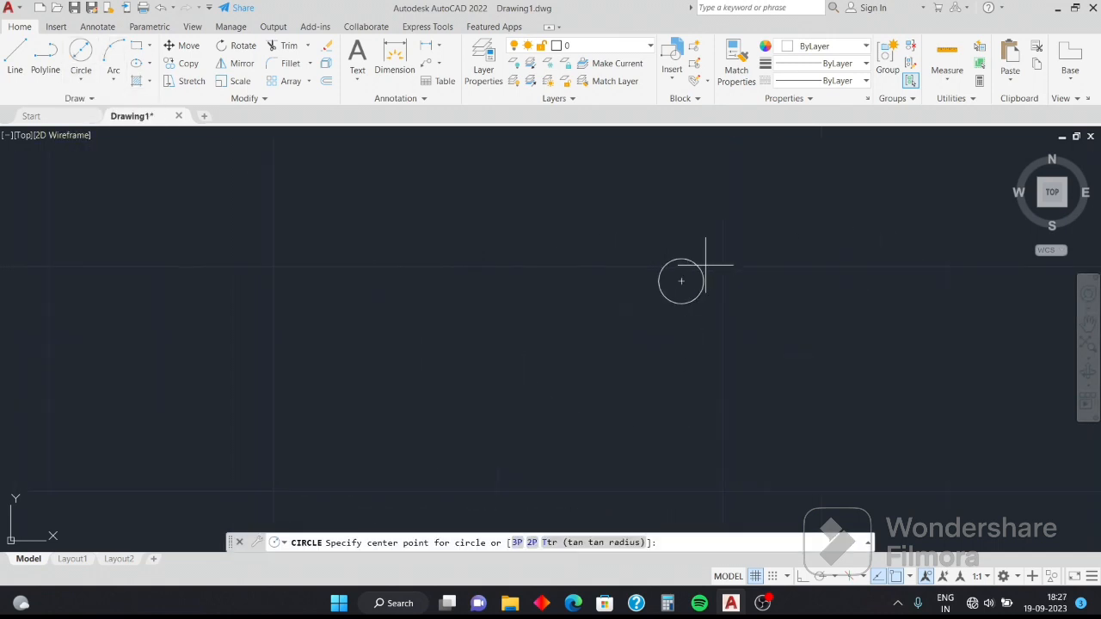
{"action": "left_click", "coordinate": [406, 227]}
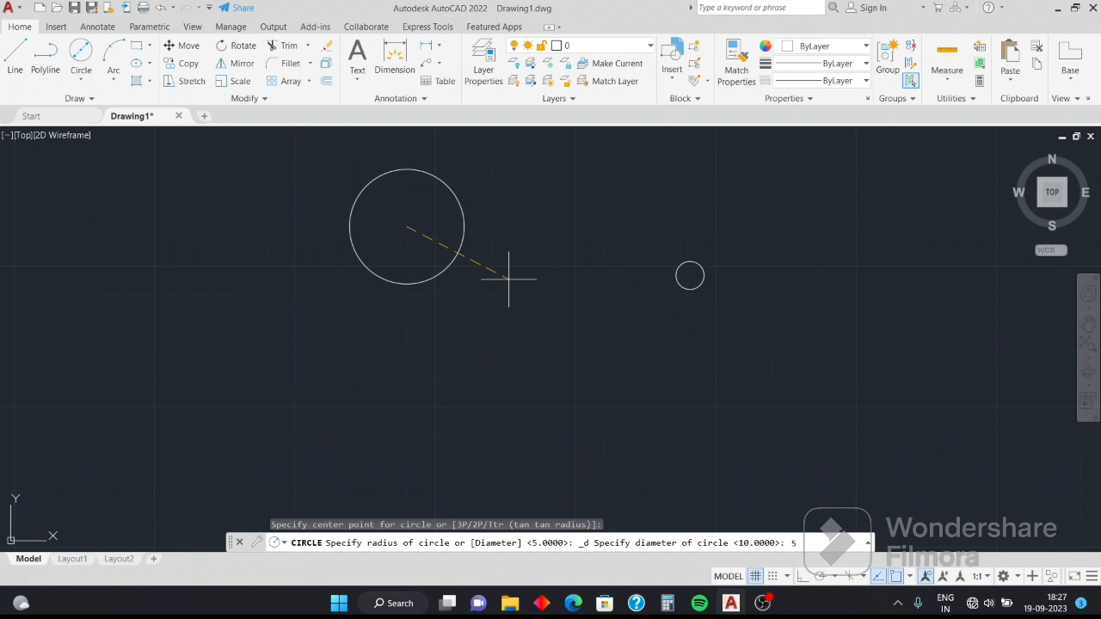
{"action": "key", "text": "Return"}
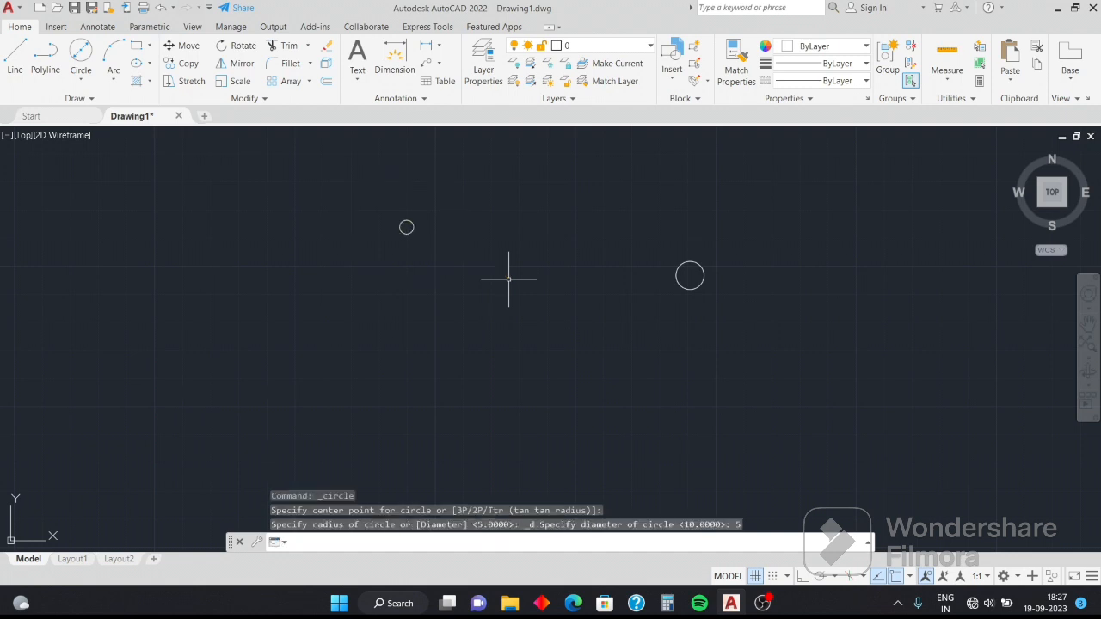
- Draw a larger 2-Point circle above and between the two existing circles by picking its diameter end points
{"action": "left_click", "coordinate": [84, 81]}
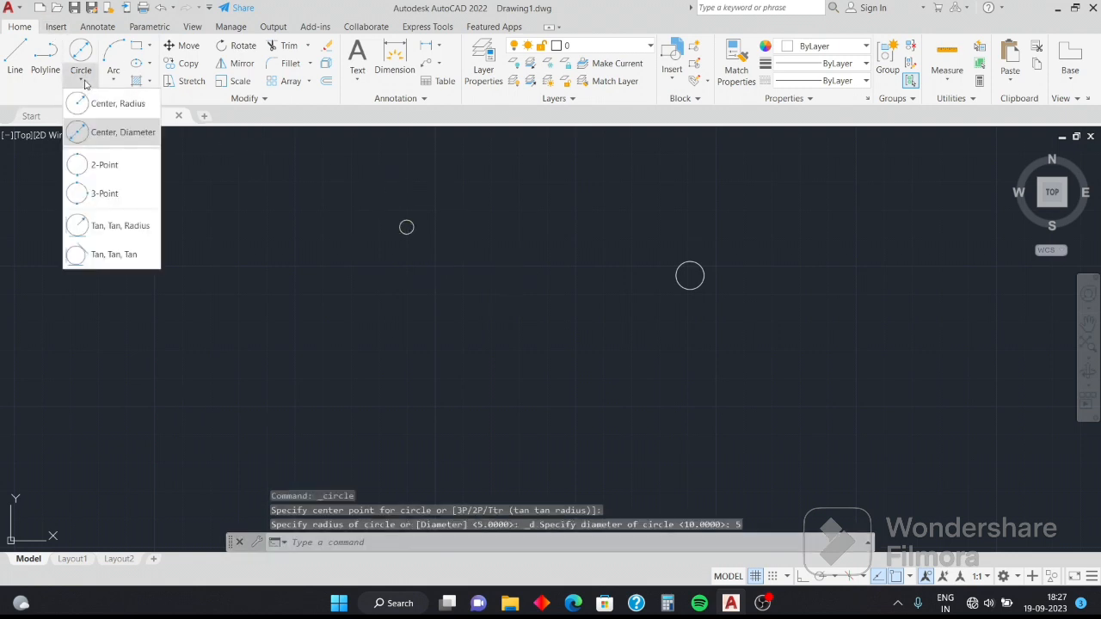
{"action": "left_click", "coordinate": [99, 165]}
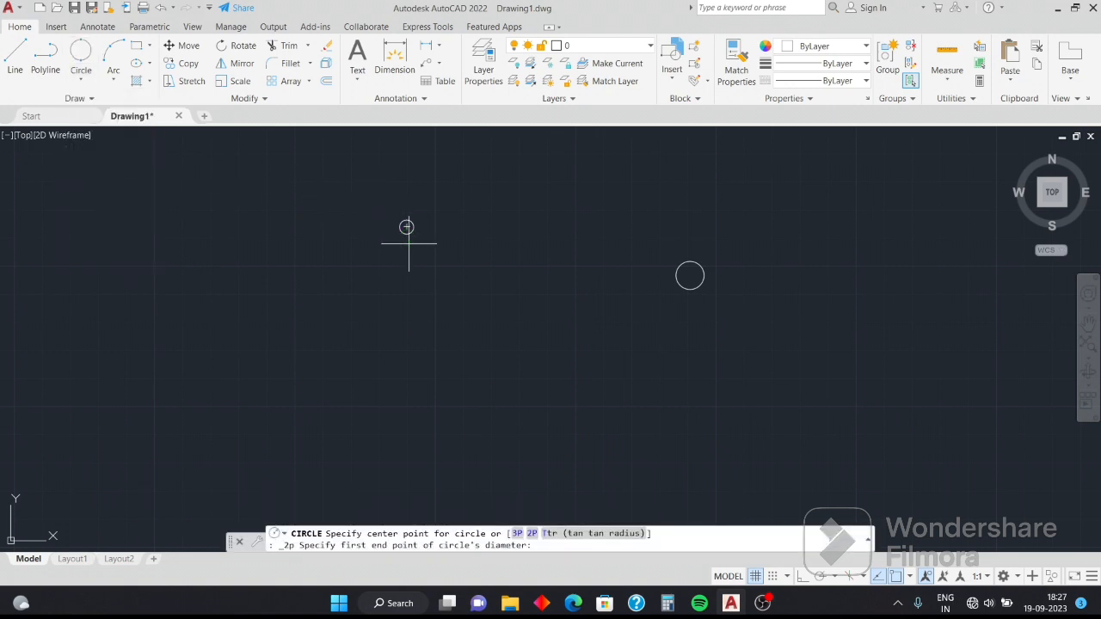
{"action": "left_click", "coordinate": [446, 164]}
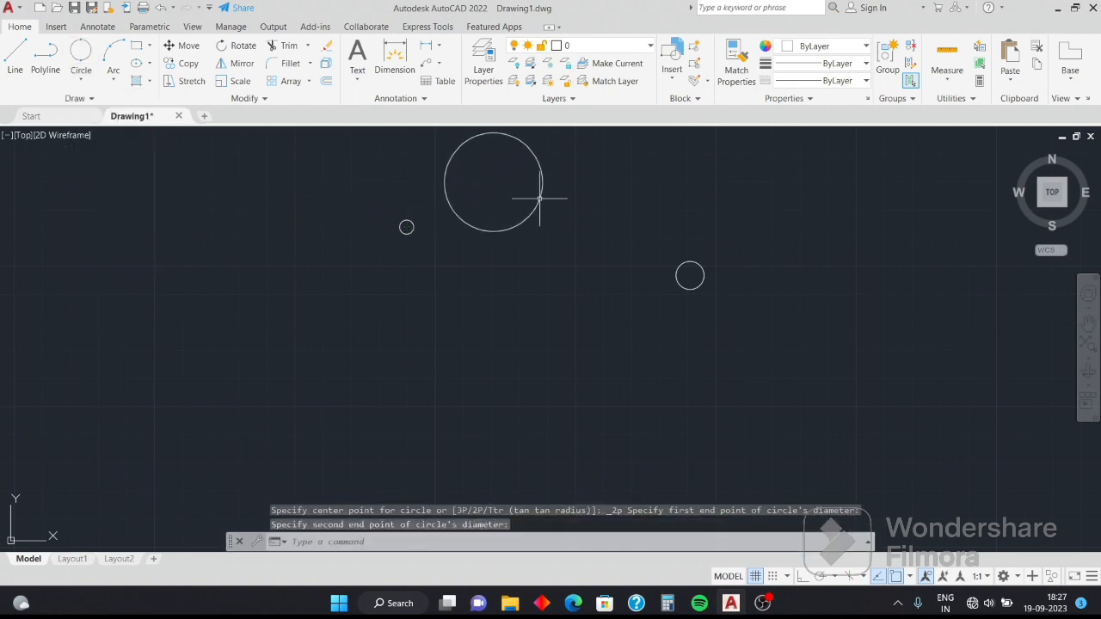
- Draw a small 3-Point circle below and to the left of the 5-diameter circle
{"action": "left_click", "coordinate": [83, 80]}
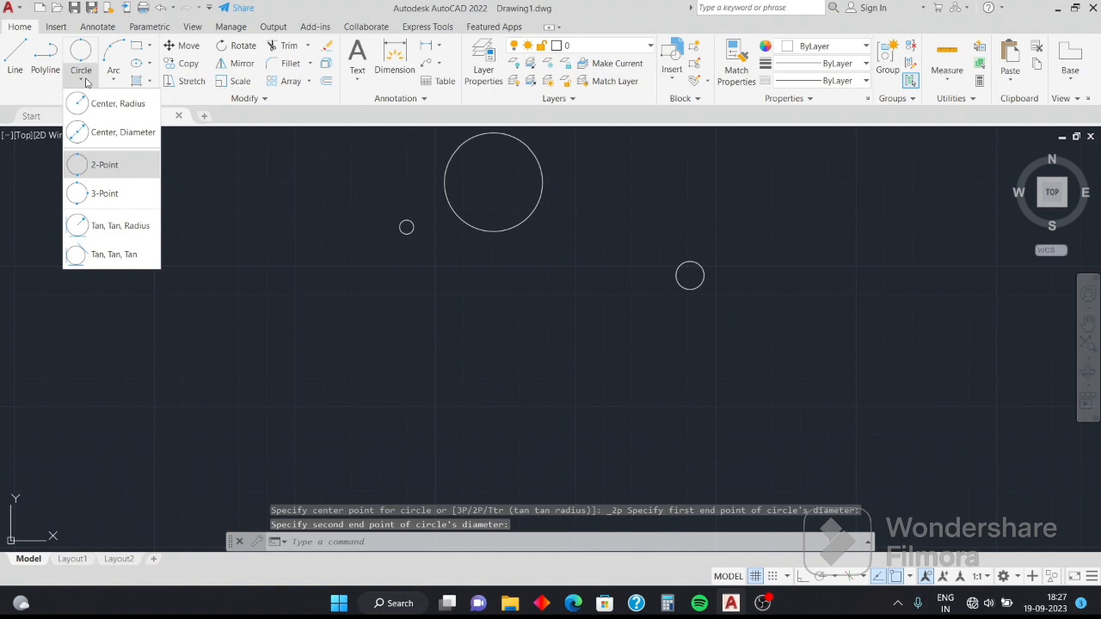
{"action": "left_click", "coordinate": [98, 193]}
{"action": "left_click", "coordinate": [321, 279]}
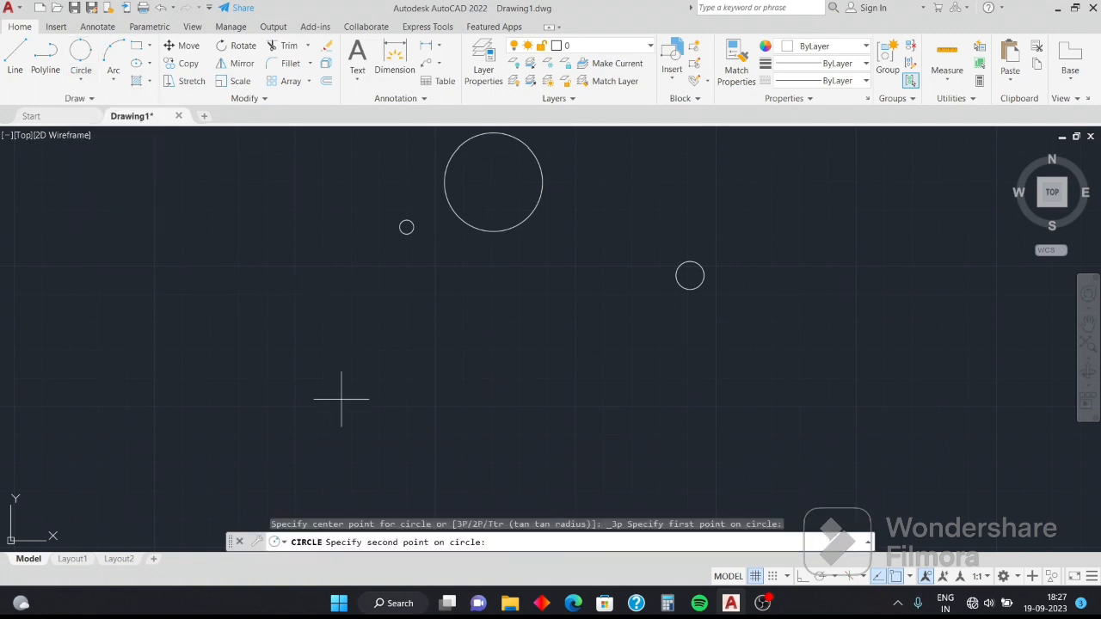
{"action": "left_click", "coordinate": [344, 290]}
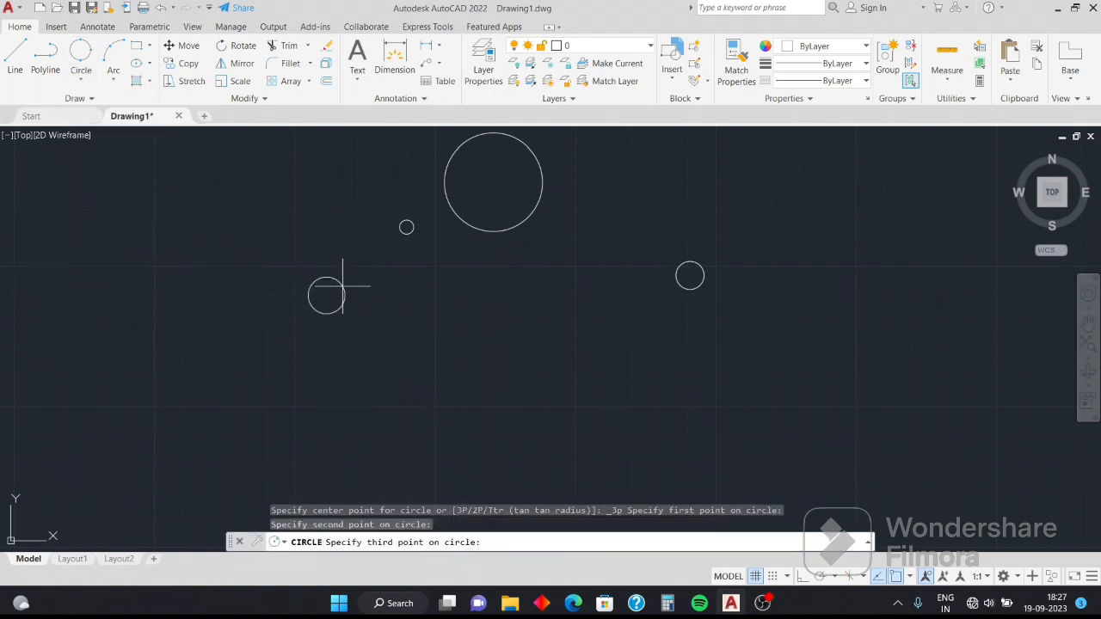
{"action": "left_click", "coordinate": [344, 294]}
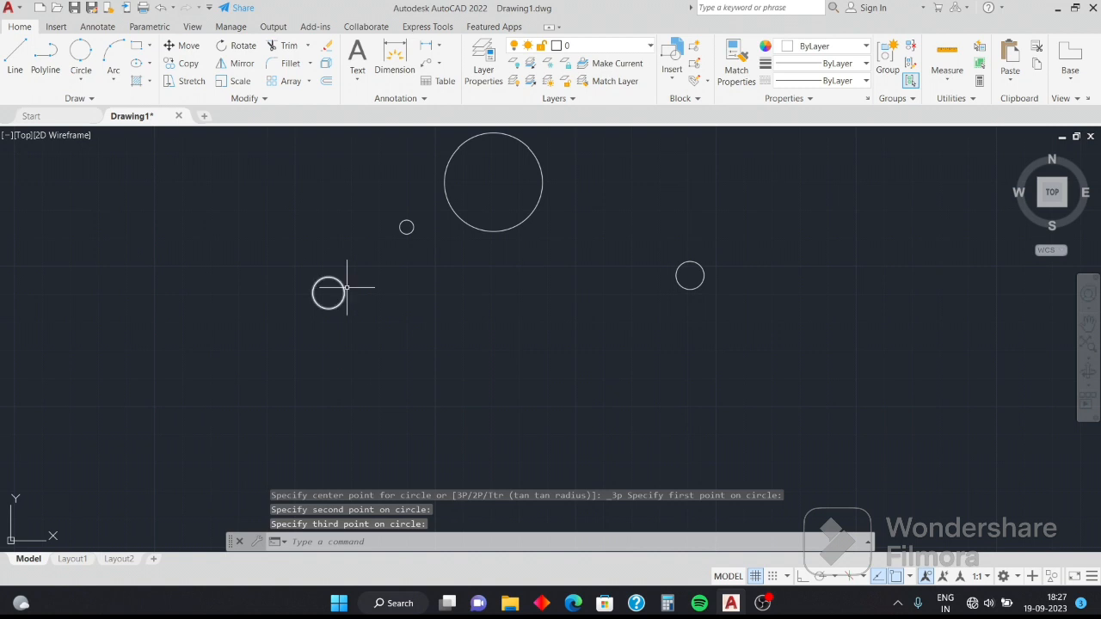
- Draw a Tan, Tan, Tan circle tangent to the 2-Point circle, the 3-Point circle and the radius-5 circle
{"action": "left_click", "coordinate": [81, 76]}
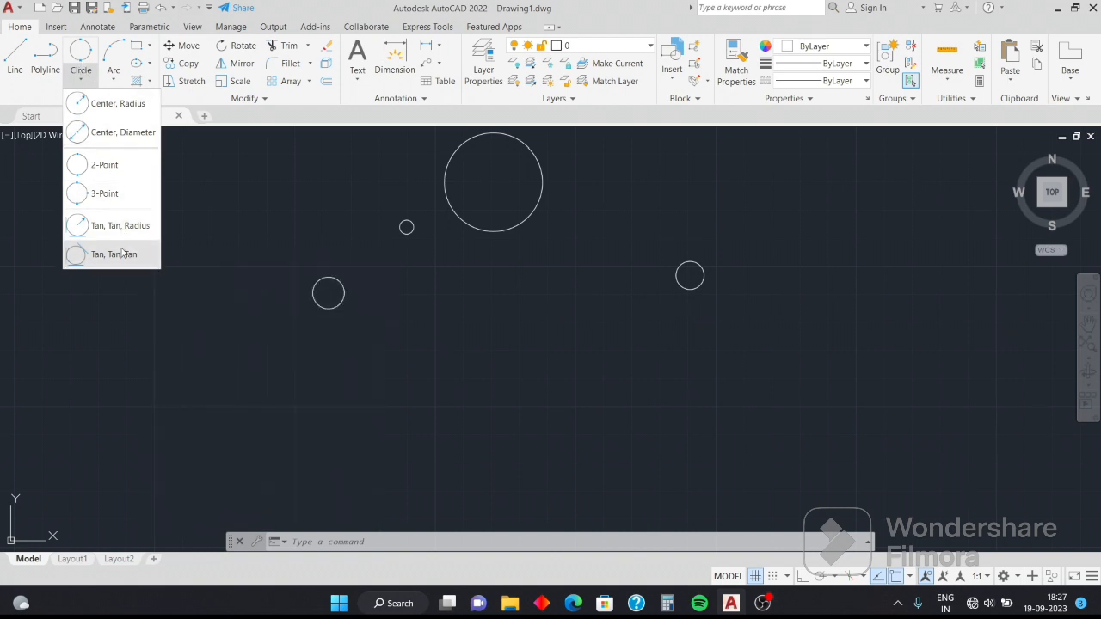
{"action": "left_click", "coordinate": [107, 254]}
{"action": "left_click", "coordinate": [474, 228]}
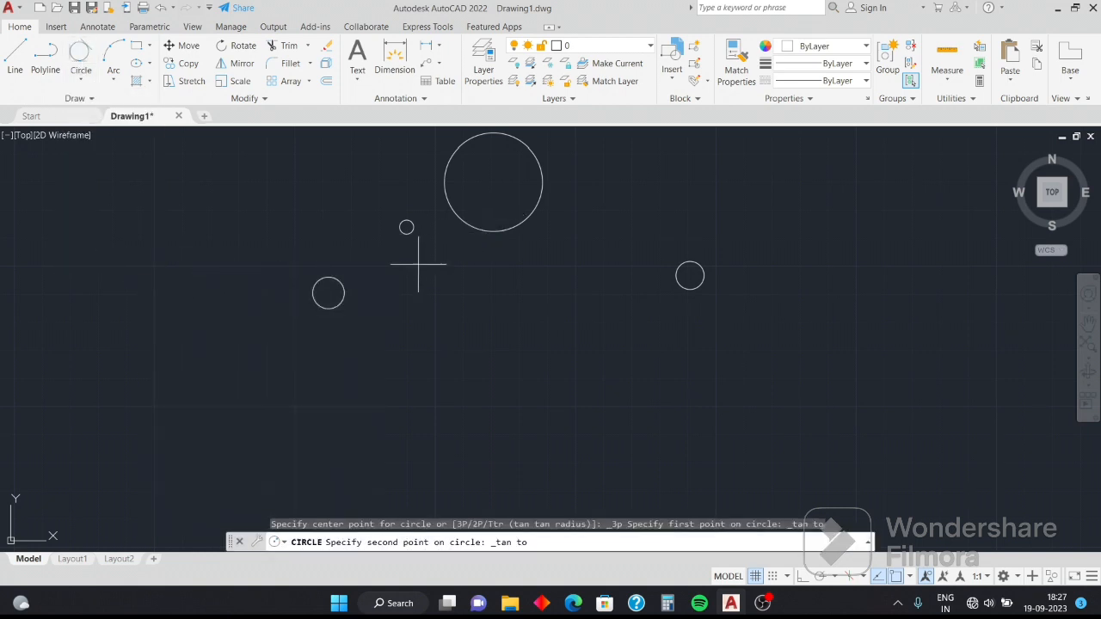
{"action": "left_click", "coordinate": [346, 297]}
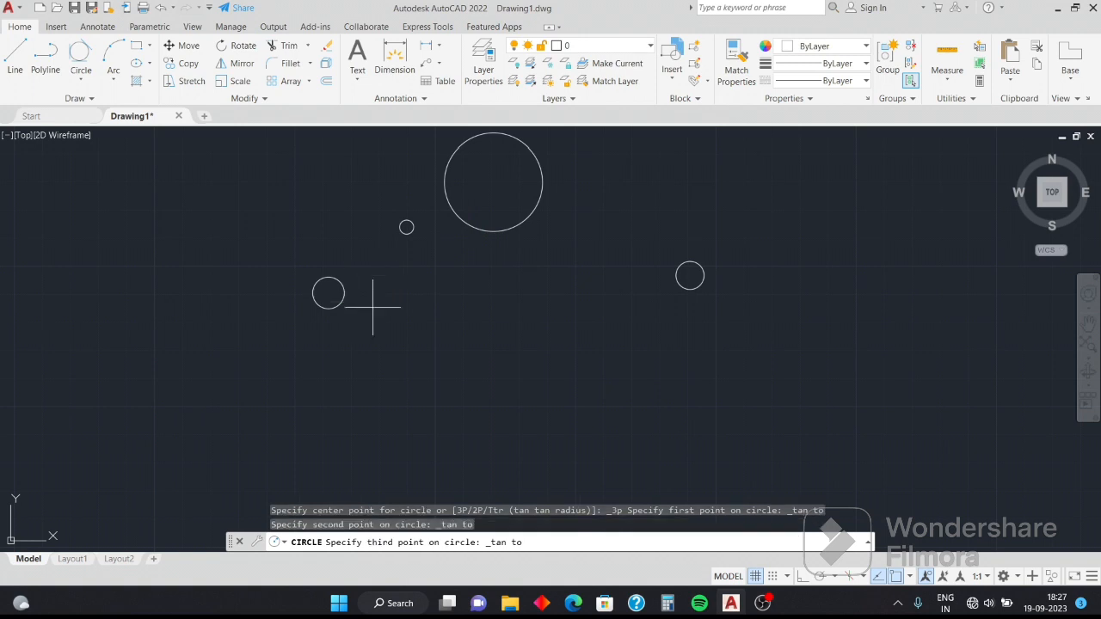
{"action": "left_click", "coordinate": [674, 278]}
{"action": "scroll", "coordinate": [645, 283], "scroll_direction": "down", "scroll_amount": 6}
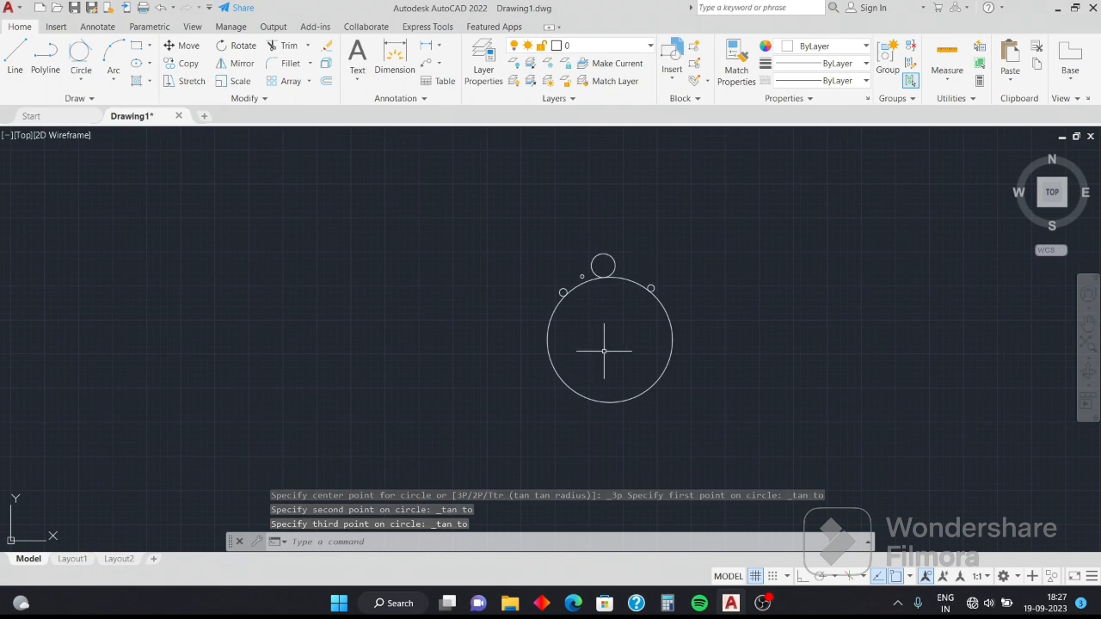
- Erase all the circles with a crossing lasso selection and regenerate the drawing with RE
{"action": "mouse_move", "coordinate": [691, 428]}
{"action": "left_mouse_down"}
{"action": "mouse_move", "coordinate": [579, 169]}
{"action": "mouse_move", "coordinate": [593, 172]}
{"action": "left_mouse_up"}
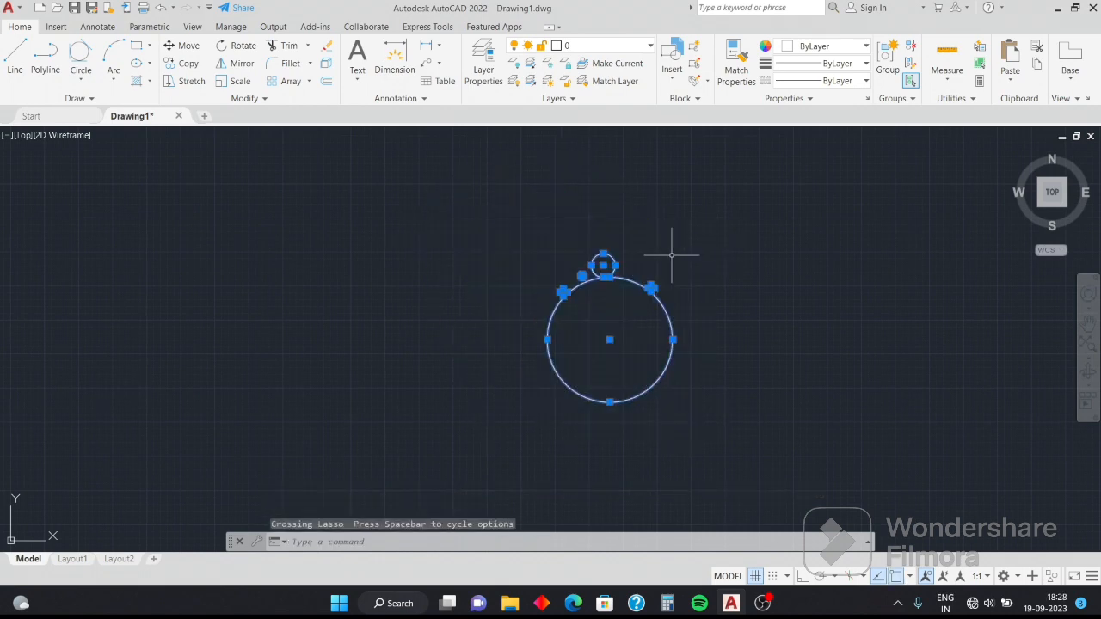
{"action": "key", "text": "Delete"}
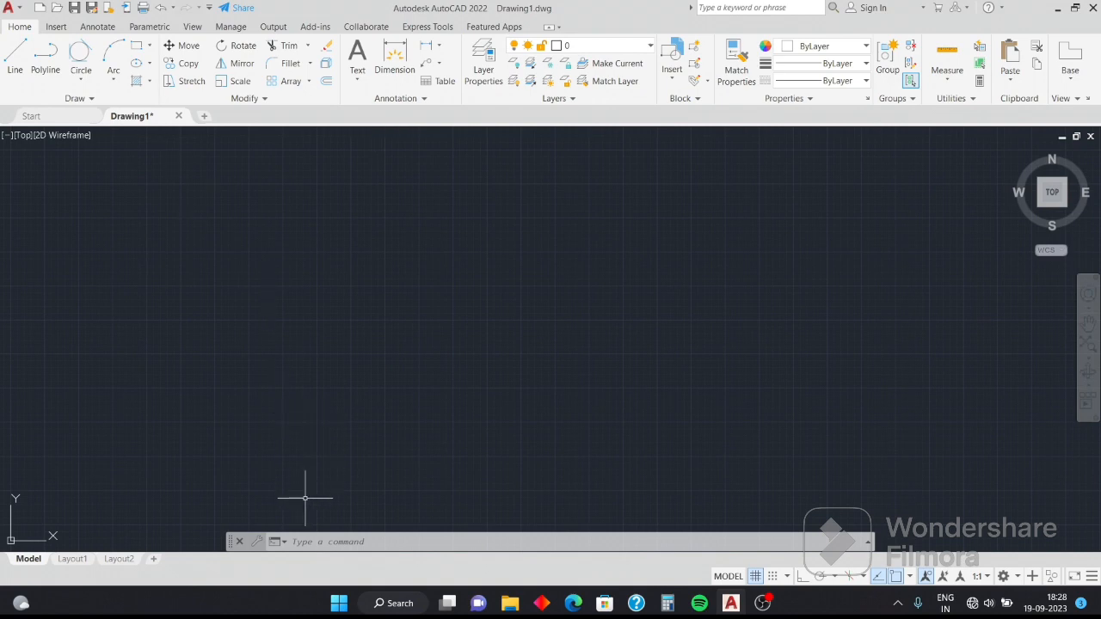
{"action": "type", "text": "re"}
{"action": "key", "text": "Return"}
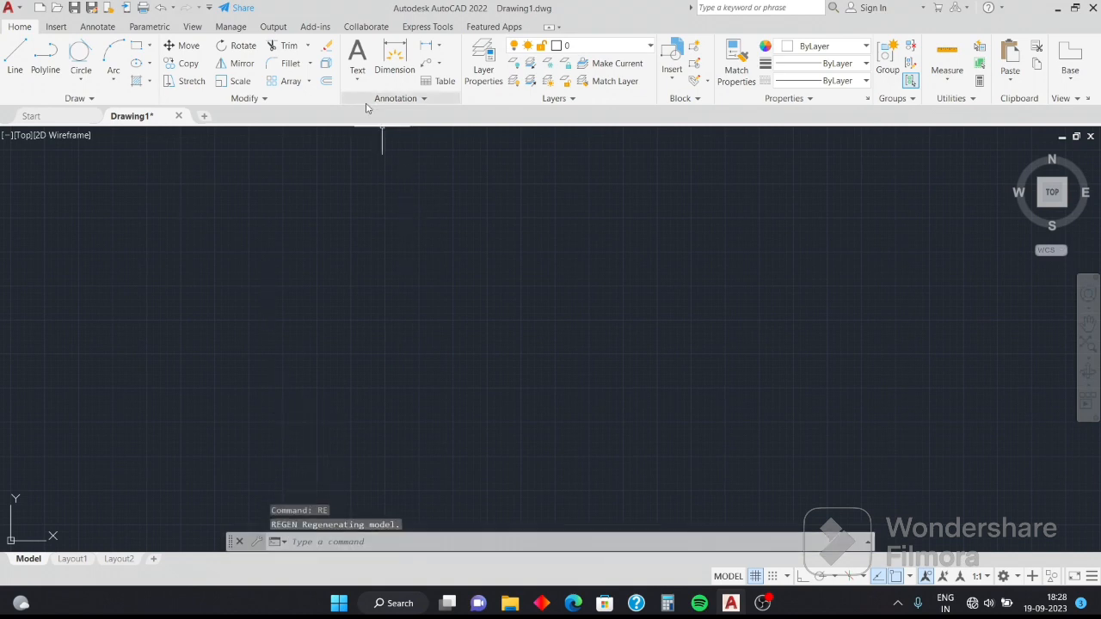
{"action": "left_click", "coordinate": [295, 288]}
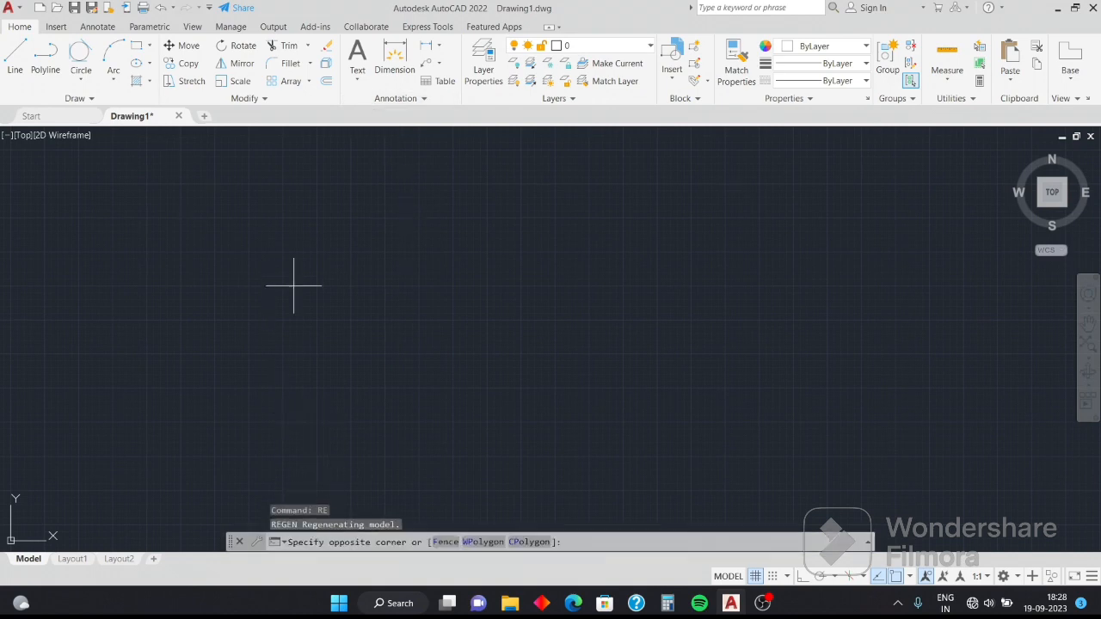
{"action": "left_click", "coordinate": [528, 352]}
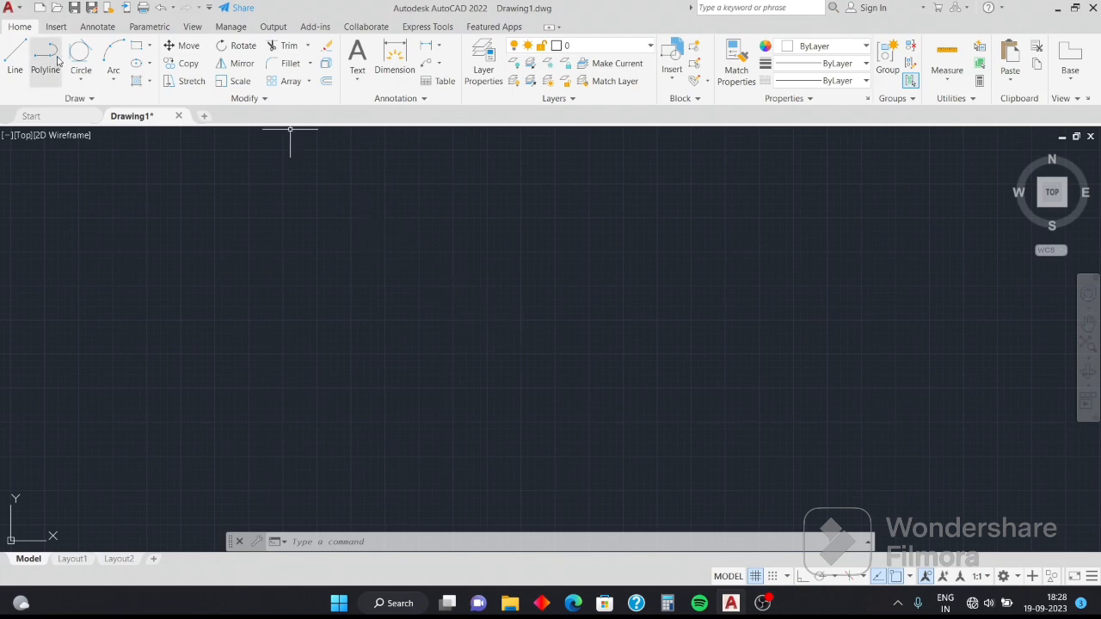
- Draw a zigzag chain of connected lines across the middle of the drawing area, ending with a short vertical segment
{"action": "left_click", "coordinate": [14, 58]}
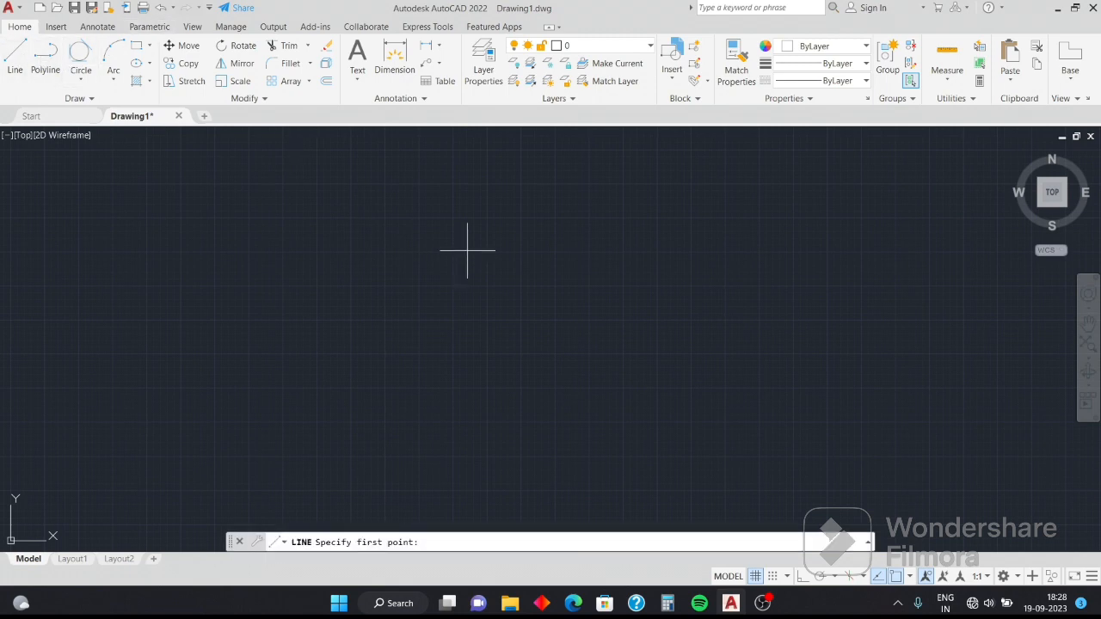
{"action": "left_click", "coordinate": [449, 199]}
{"action": "left_click", "coordinate": [255, 261]}
{"action": "left_click", "coordinate": [664, 426]}
{"action": "left_click", "coordinate": [639, 258]}
{"action": "left_click", "coordinate": [255, 261]}
{"action": "left_click", "coordinate": [541, 184]}
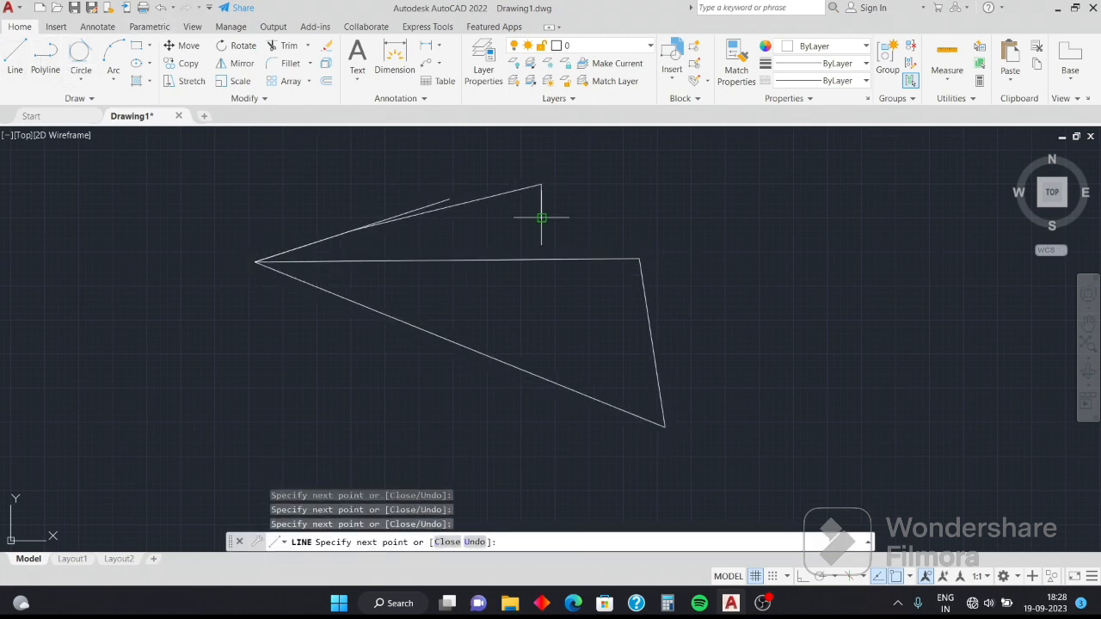
{"action": "left_click", "coordinate": [541, 217]}
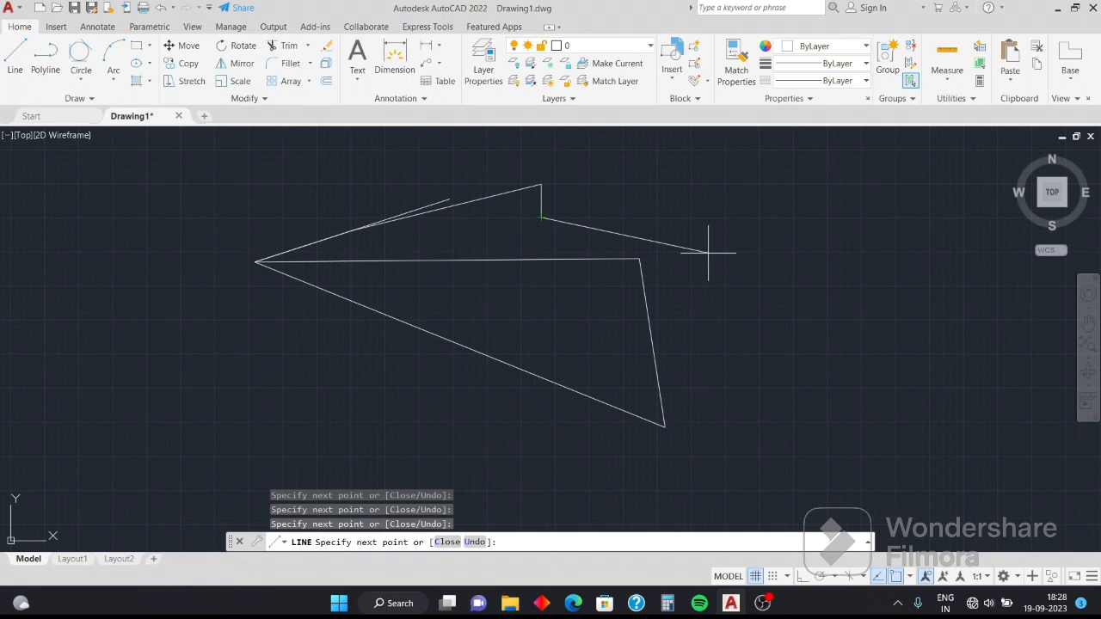
{"action": "key", "text": "Escape"}
- Erase all the connected lines with a crossing lasso selection and undo the erase
{"action": "mouse_move", "coordinate": [749, 381]}
{"action": "left_mouse_down"}
{"action": "mouse_move", "coordinate": [256, 260]}
{"action": "mouse_move", "coordinate": [679, 160]}
{"action": "left_mouse_up"}
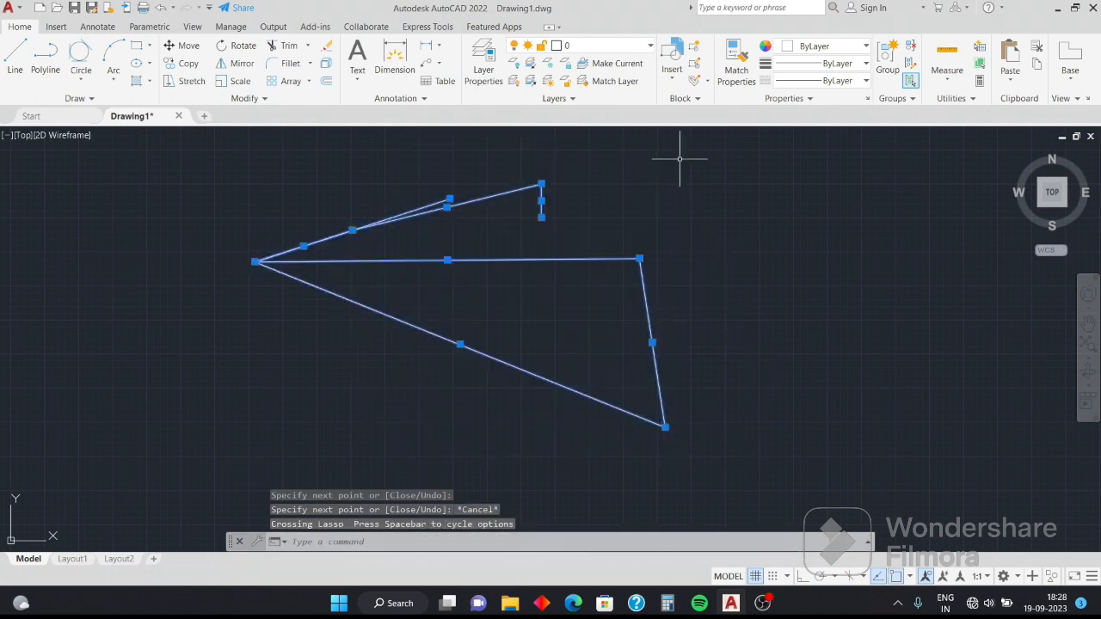
{"action": "key", "text": "Delete"}
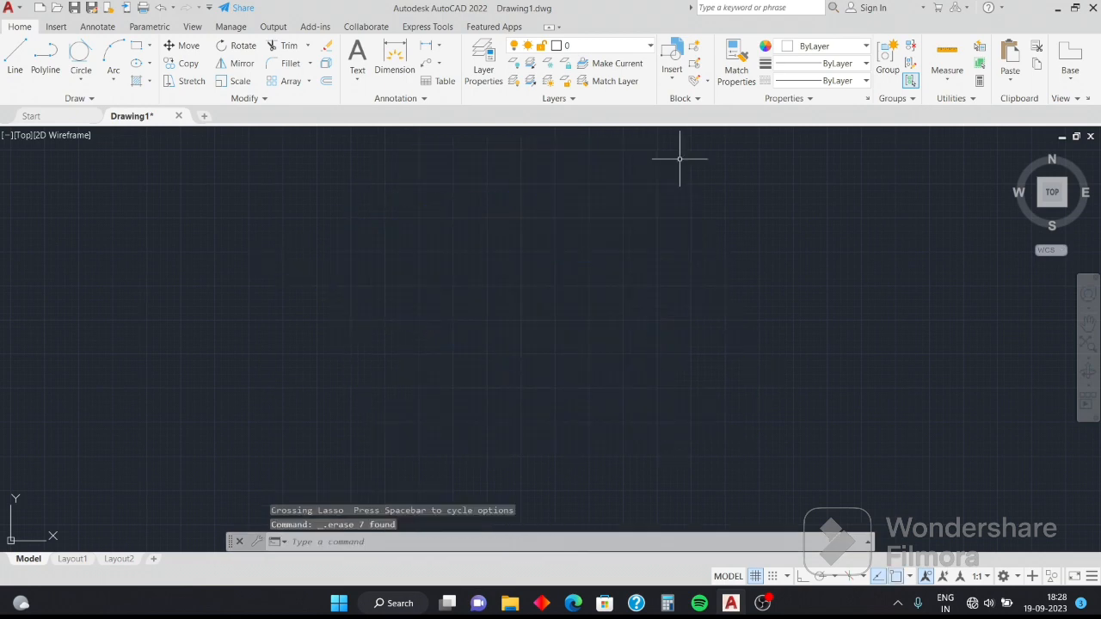
{"action": "key", "text": "ctrl+z"}
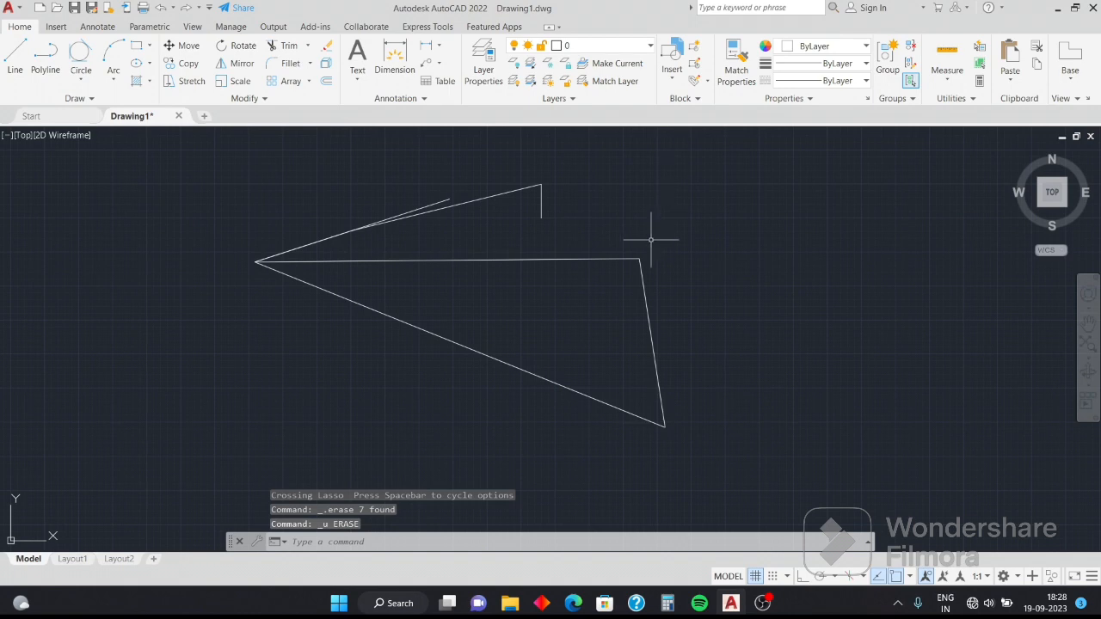
{"action": "key", "text": "ctrl+x"}
{"action": "key", "text": "ctrl+z"}
{"action": "key", "text": "ctrl+z"}
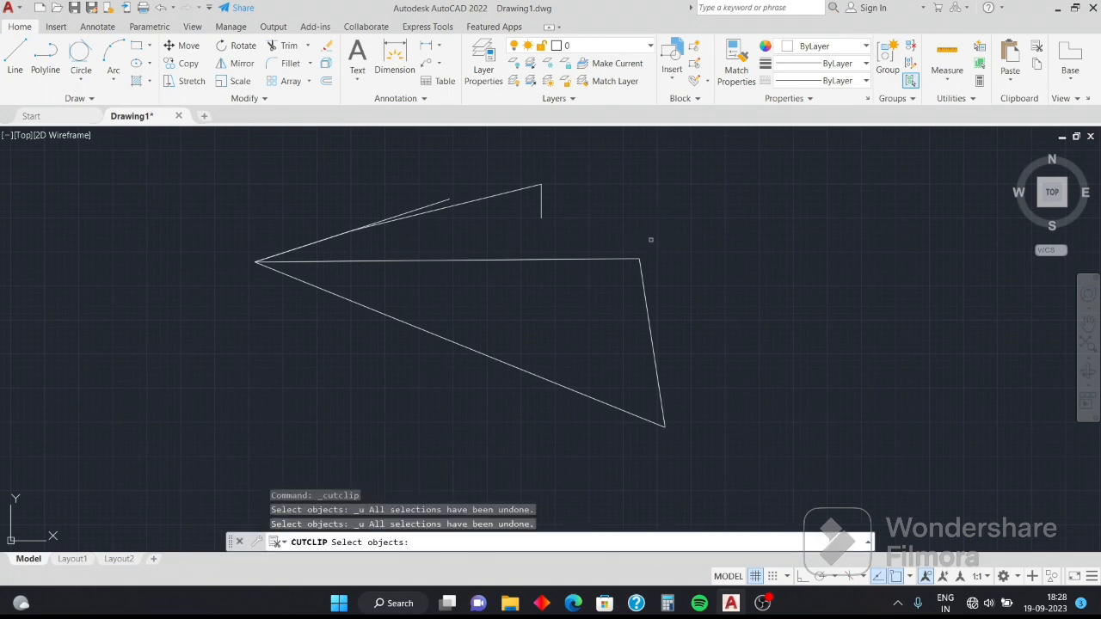
{"action": "key", "text": "ctrl+z"}
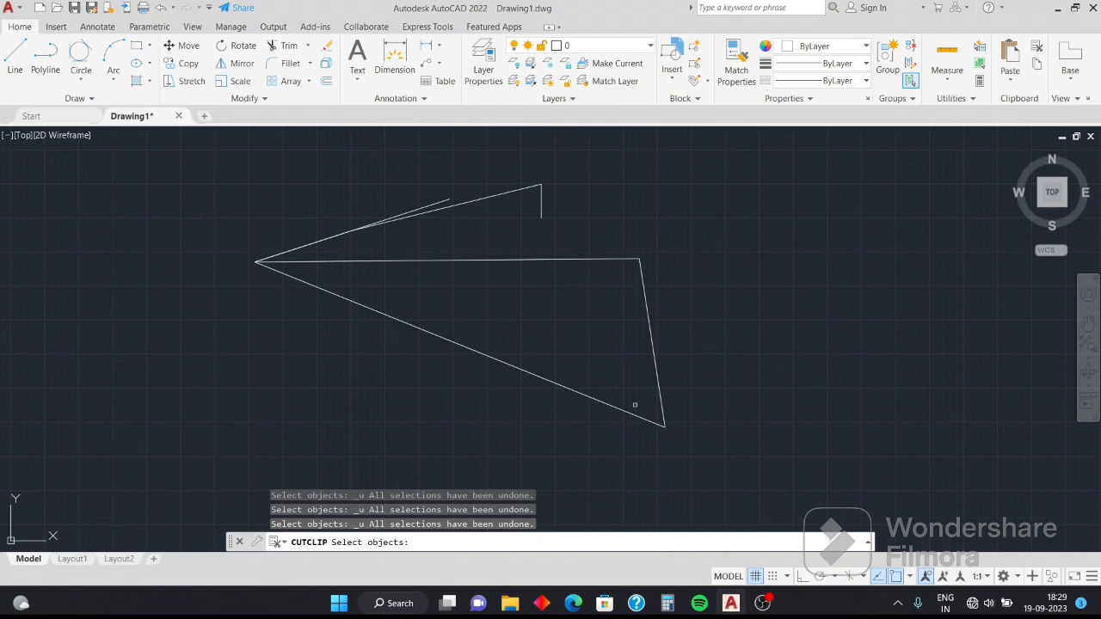
{"action": "key", "text": "ctrl+y"}
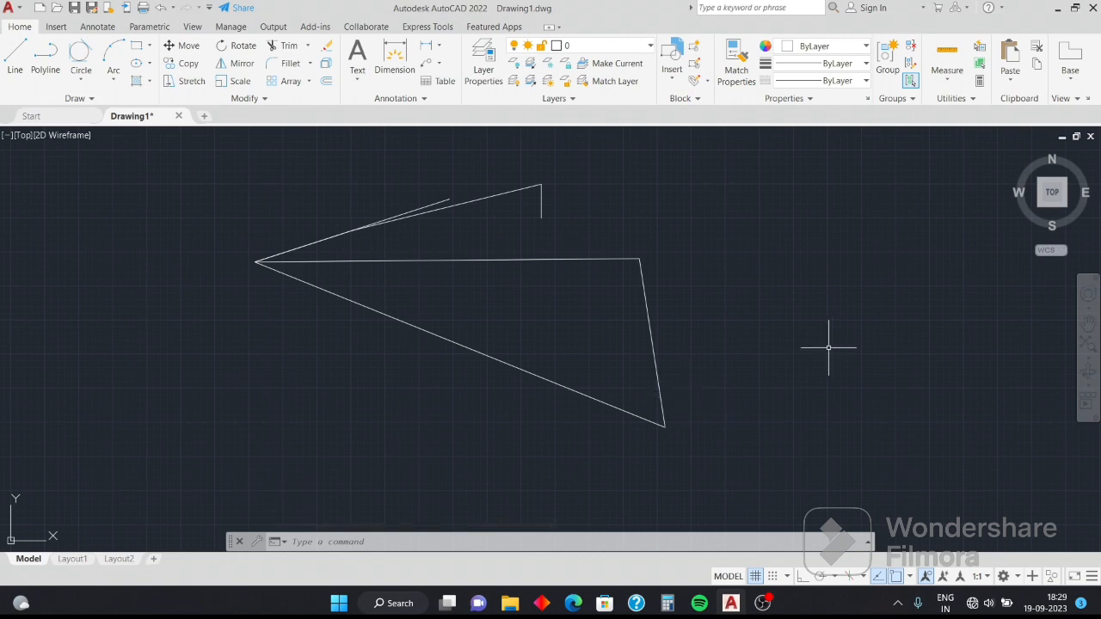
- Erase the whole chain of lines using a crossing lasso selection
{"action": "mouse_move", "coordinate": [788, 392]}
{"action": "left_mouse_down"}
{"action": "mouse_move", "coordinate": [560, 479]}
{"action": "mouse_move", "coordinate": [253, 216]}
{"action": "mouse_move", "coordinate": [608, 120]}
{"action": "mouse_move", "coordinate": [522, 202]}
{"action": "mouse_move", "coordinate": [610, 221]}
{"action": "left_mouse_up"}
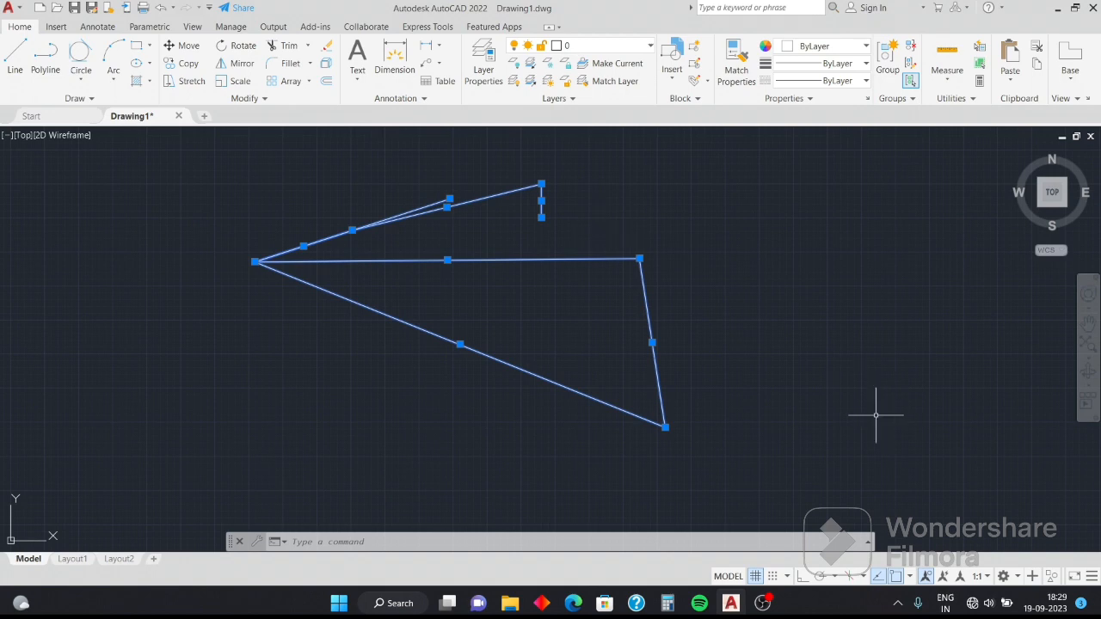
{"action": "key", "text": "Delete"}
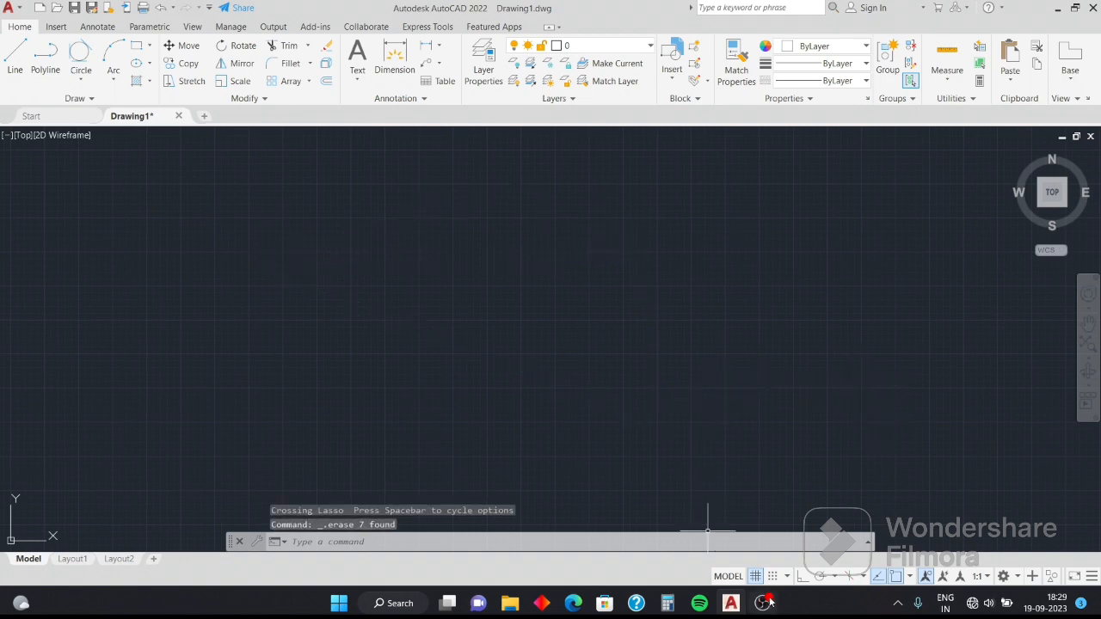
{"action": "mouse_move", "coordinate": [765, 603]}
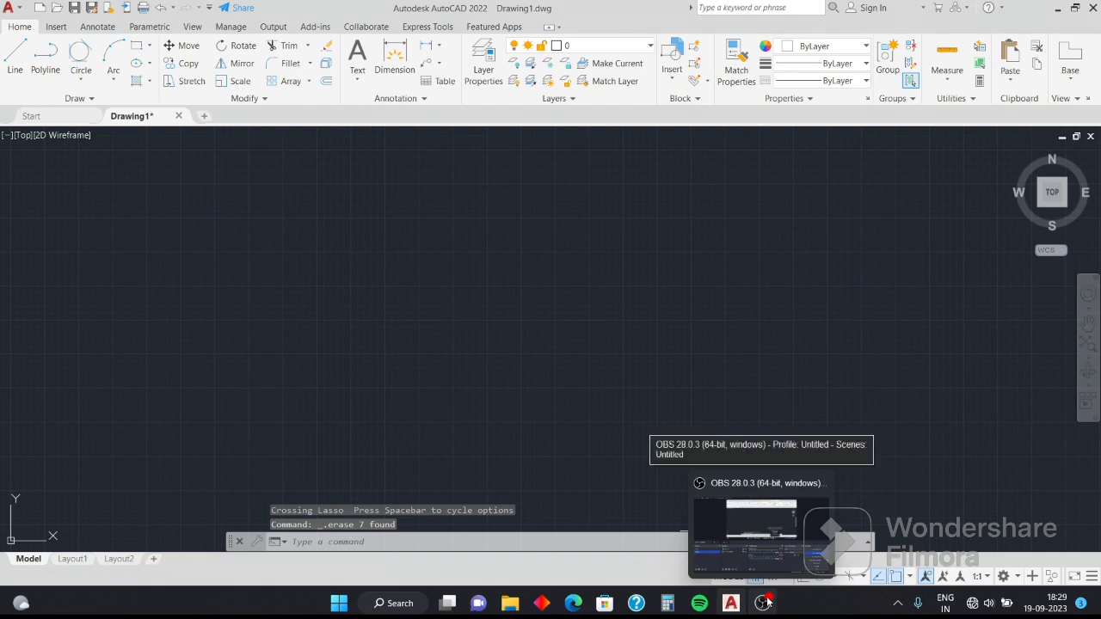
{"action": "left_click", "coordinate": [772, 574]}
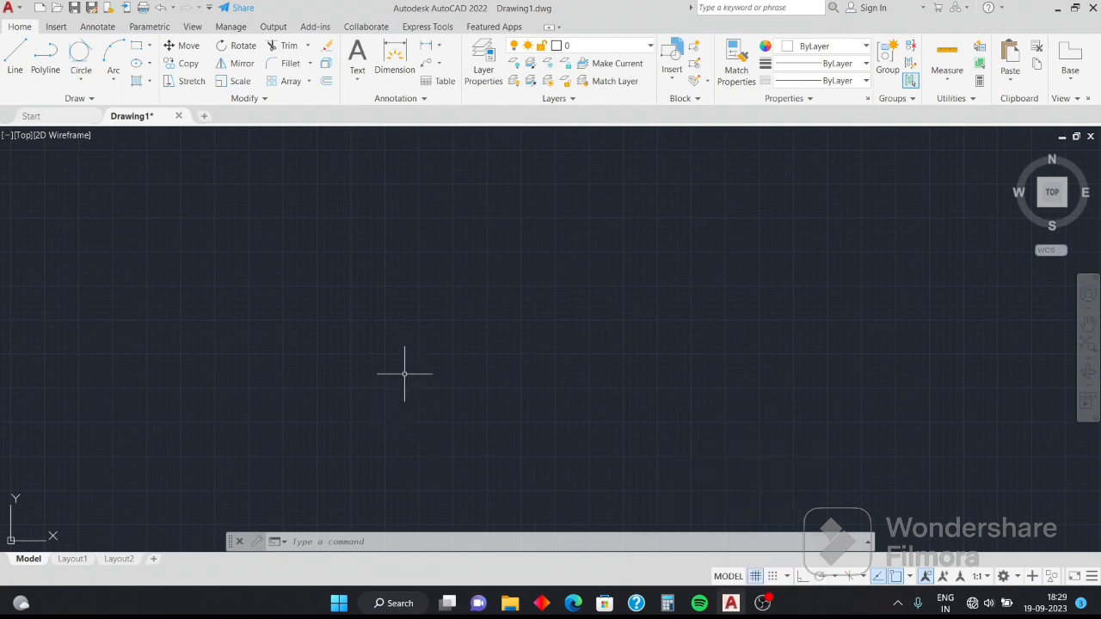
- Draw an open, irregular polyline that runs to the right in a zigzag and returns leftward below its start point
{"action": "left_click", "coordinate": [46, 60]}
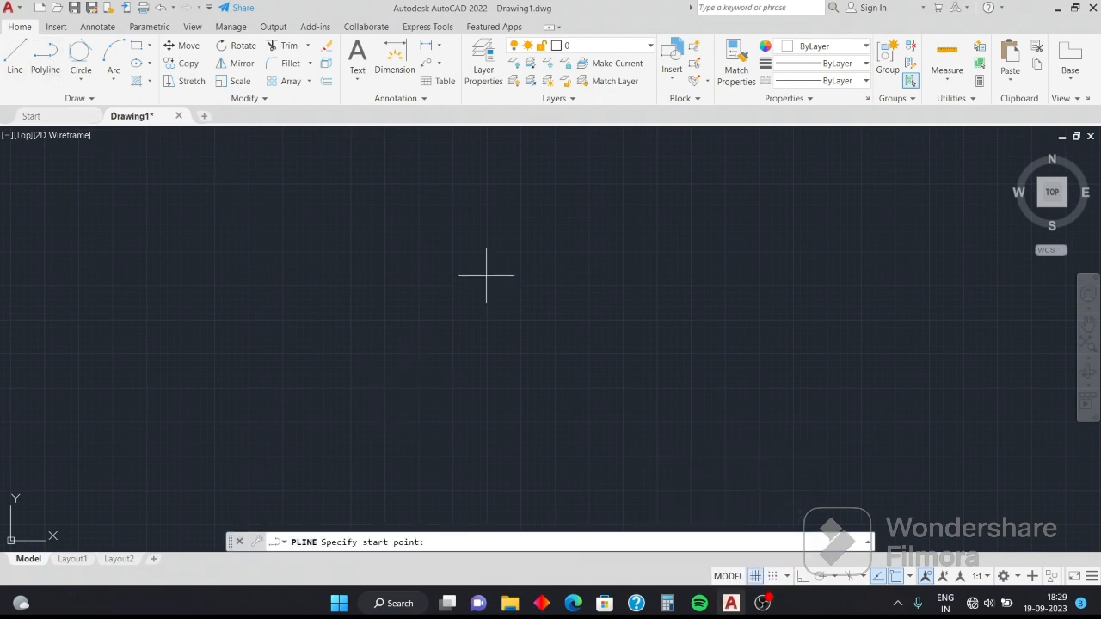
{"action": "left_click", "coordinate": [279, 214]}
{"action": "left_click", "coordinate": [399, 284]}
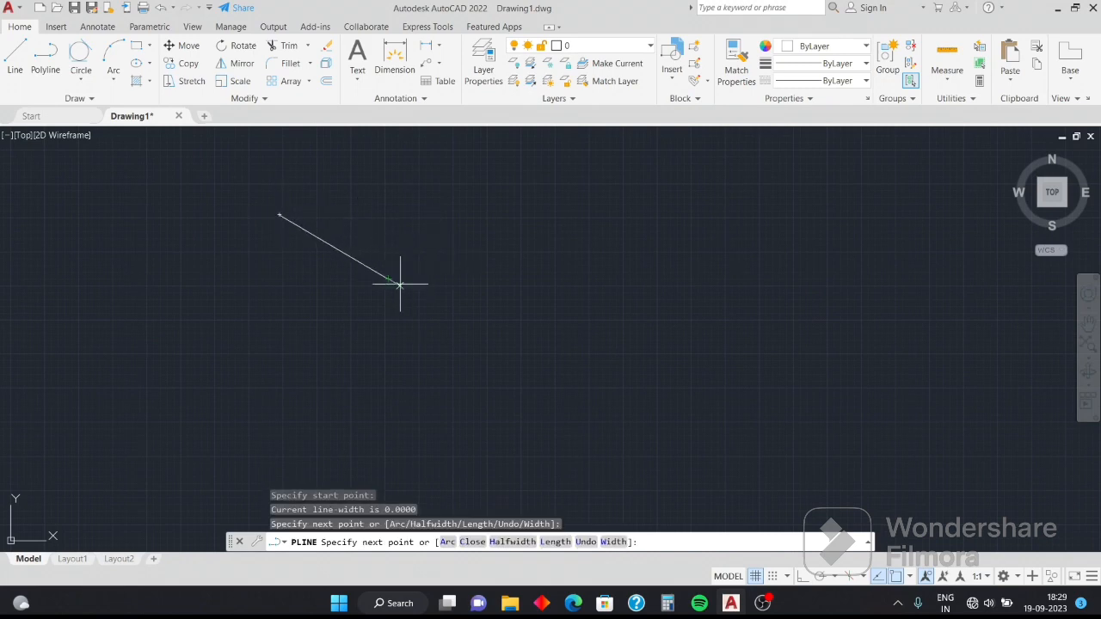
{"action": "left_click", "coordinate": [509, 228]}
{"action": "left_click", "coordinate": [687, 238]}
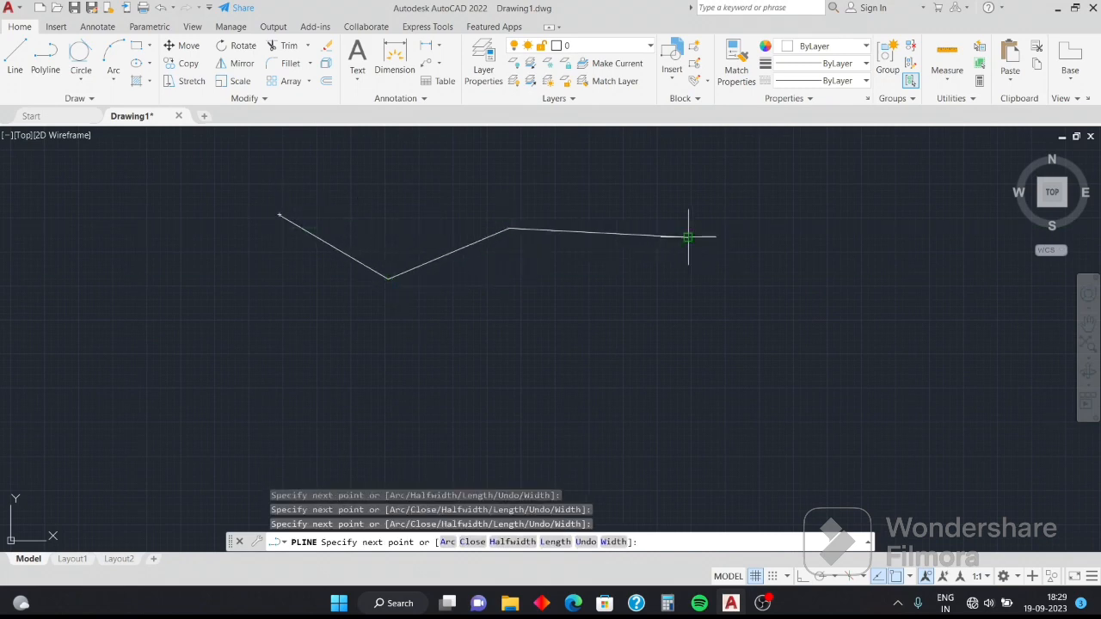
{"action": "left_click", "coordinate": [645, 316]}
{"action": "left_click", "coordinate": [547, 316]}
{"action": "left_click", "coordinate": [469, 295]}
{"action": "left_click", "coordinate": [434, 362]}
{"action": "left_click", "coordinate": [274, 344]}
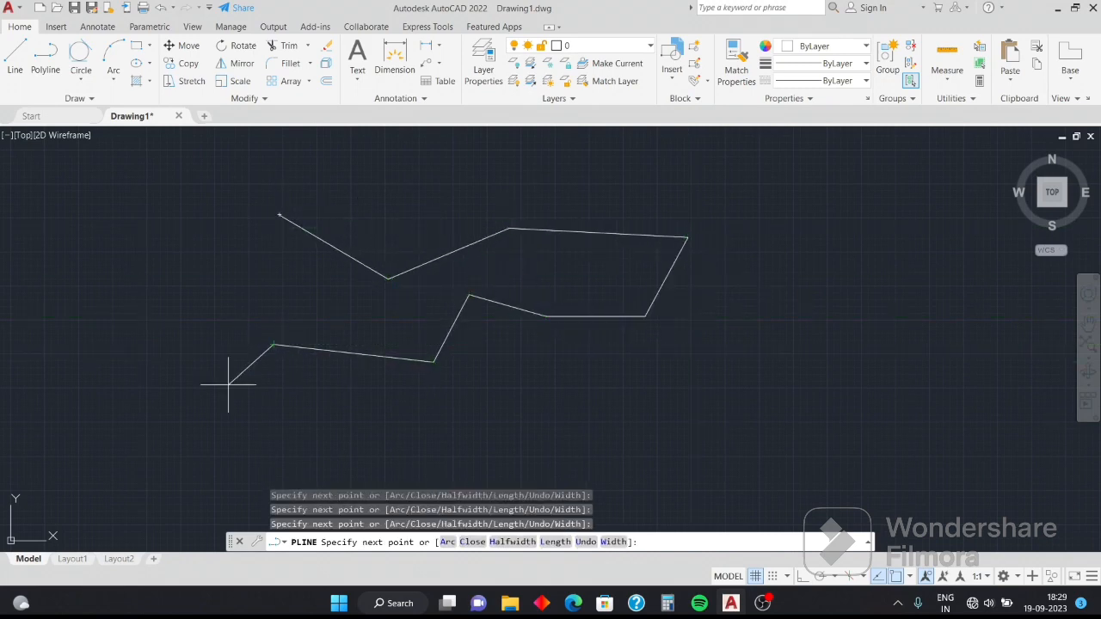
{"action": "key", "text": "Escape"}
- Erase the open polyline with a crossing lasso selection
{"action": "mouse_move", "coordinate": [473, 445]}
{"action": "left_mouse_down"}
{"action": "mouse_move", "coordinate": [111, 241]}
{"action": "mouse_move", "coordinate": [782, 234]}
{"action": "mouse_move", "coordinate": [610, 226]}
{"action": "mouse_move", "coordinate": [727, 290]}
{"action": "left_mouse_up"}
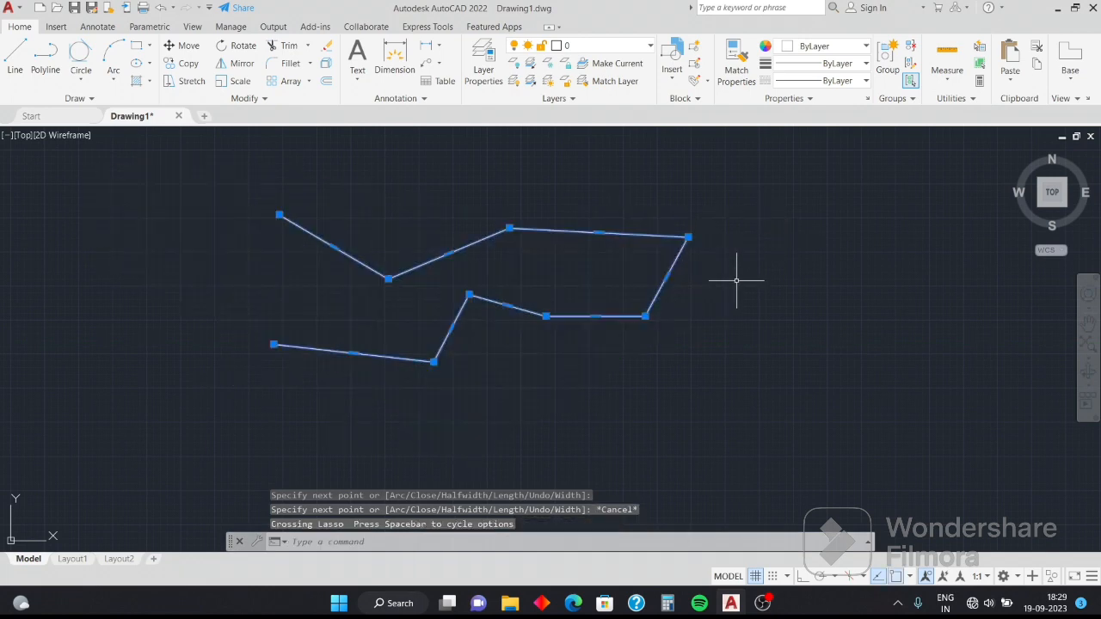
{"action": "key", "text": "Delete"}
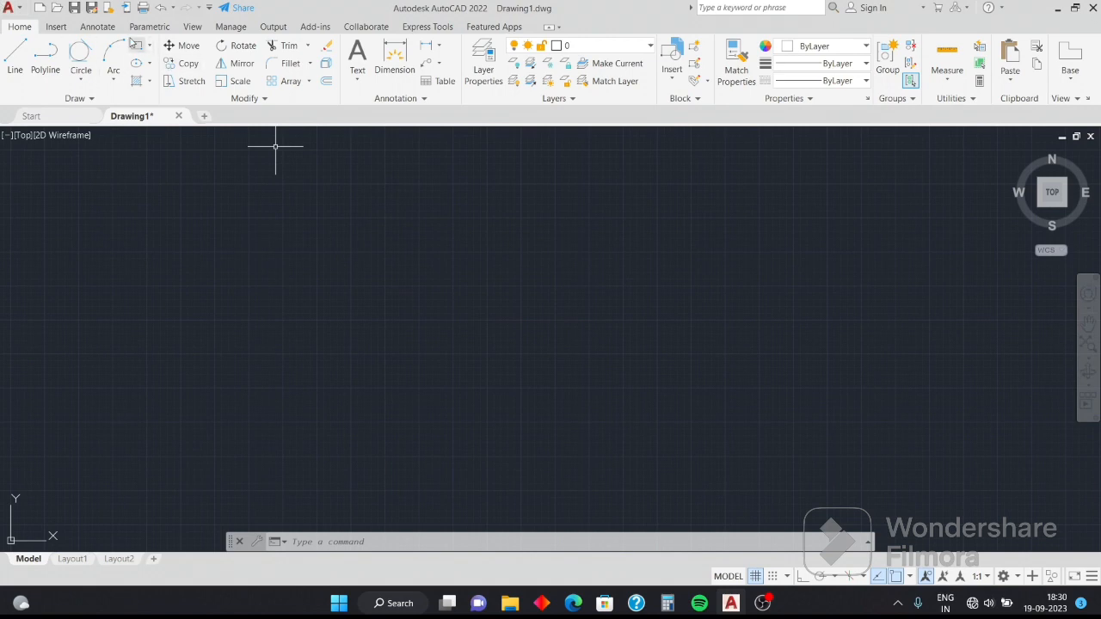
- Draw a rectangle in the upper middle of the drawing area and a vertical line down from its lower-left corner
{"action": "left_click", "coordinate": [136, 45]}
{"action": "left_click", "coordinate": [388, 168]}
{"action": "left_click", "coordinate": [569, 297]}
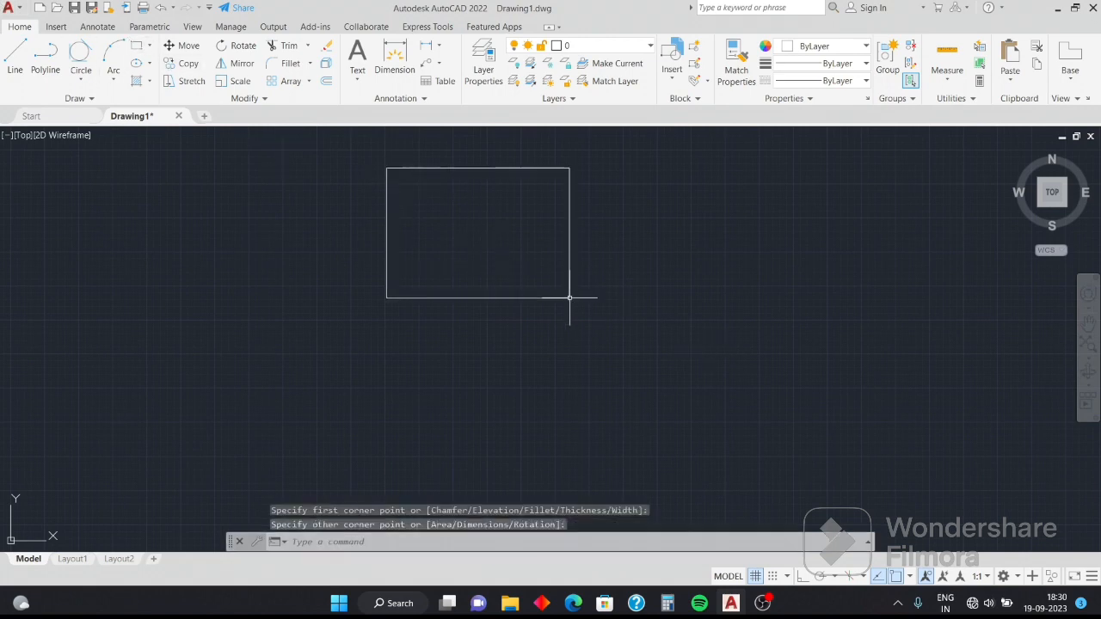
{"action": "left_click", "coordinate": [14, 52]}
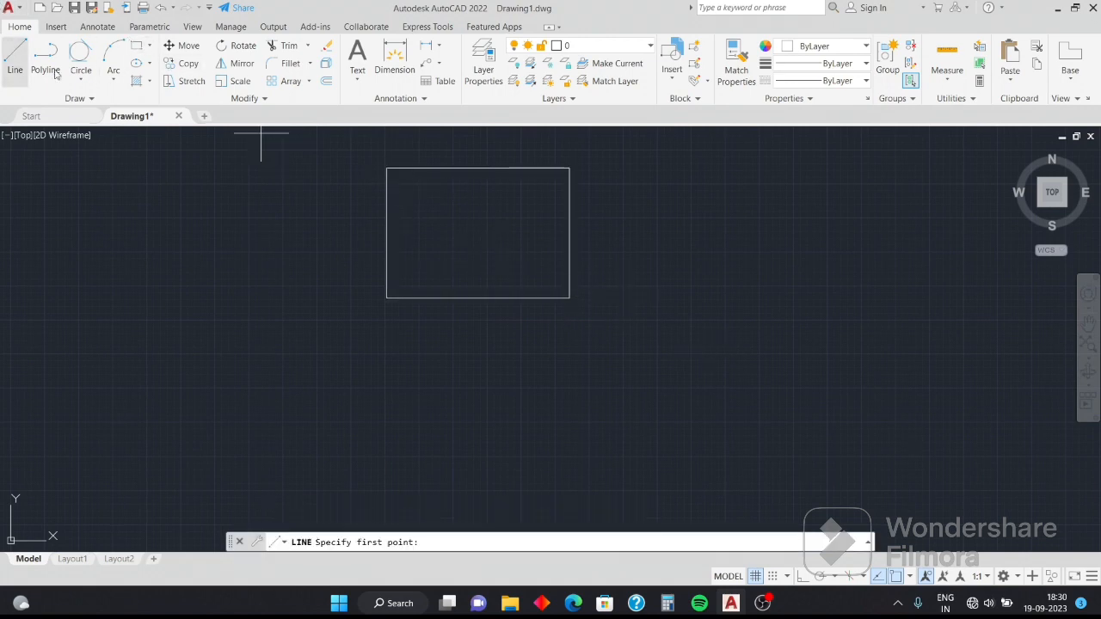
{"action": "left_click", "coordinate": [387, 297]}
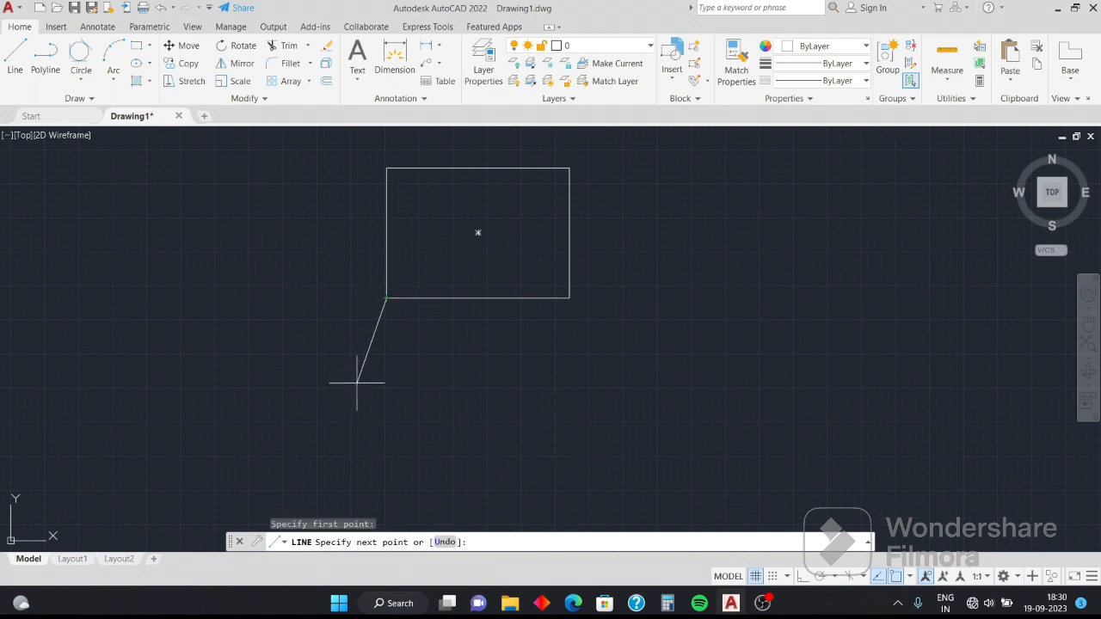
{"action": "left_click", "coordinate": [387, 440]}
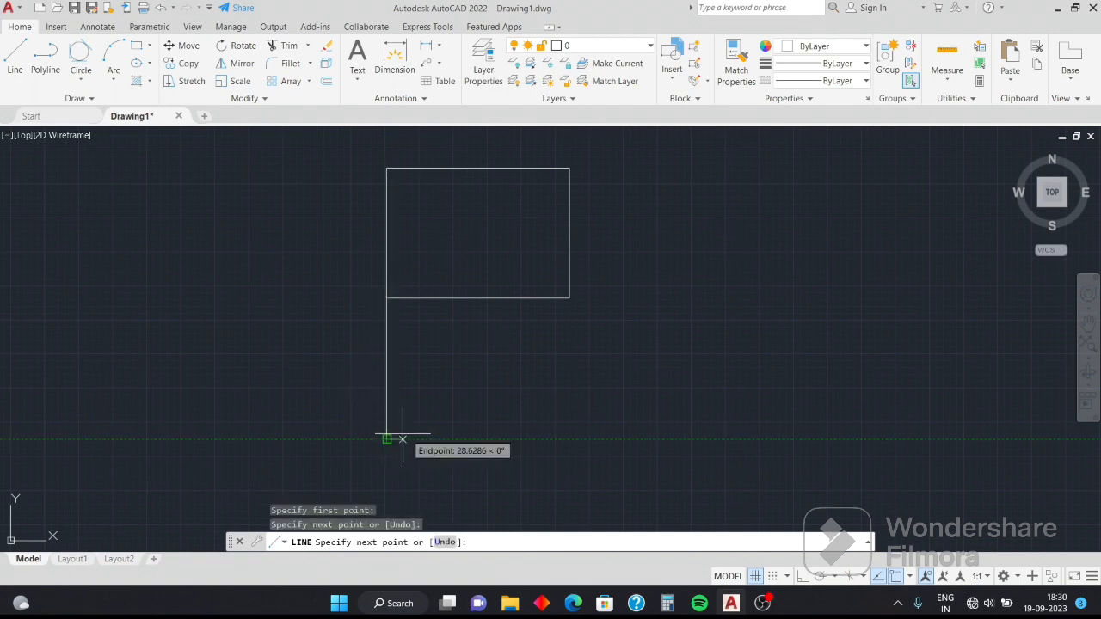
- Draw a long, thin horizontal rectangle starting at the lower end of the vertical line
{"action": "left_click", "coordinate": [137, 46]}
{"action": "left_click", "coordinate": [386, 440]}
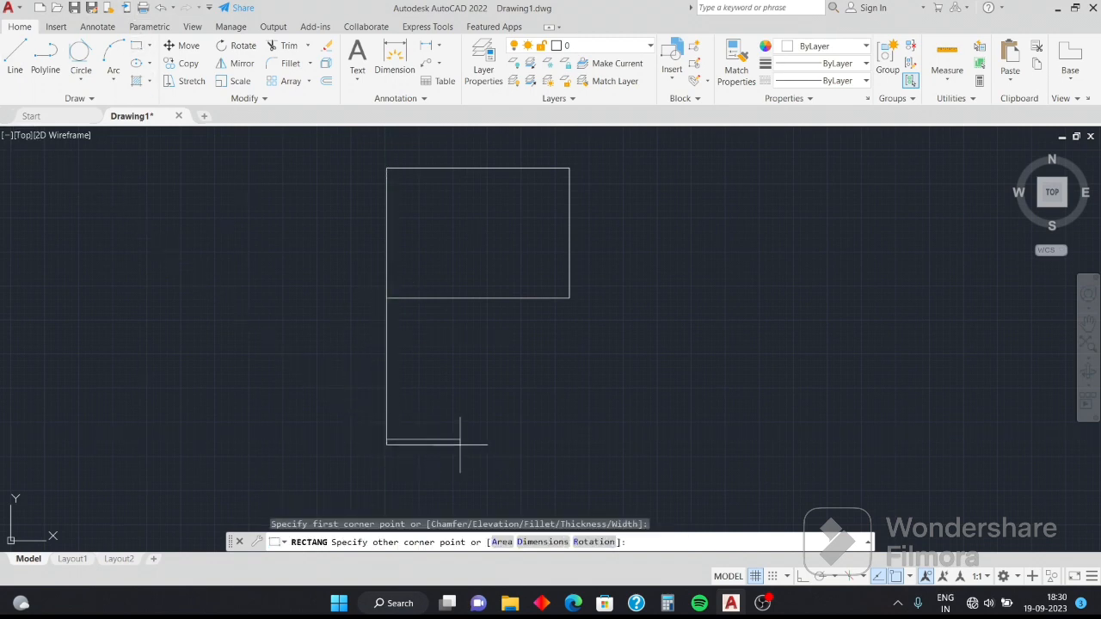
{"action": "left_click", "coordinate": [520, 455]}
- Erase both rectangles and the vertical line with a crossing lasso selection
{"action": "left_click", "coordinate": [511, 447]}
{"action": "left_click", "coordinate": [673, 275]}
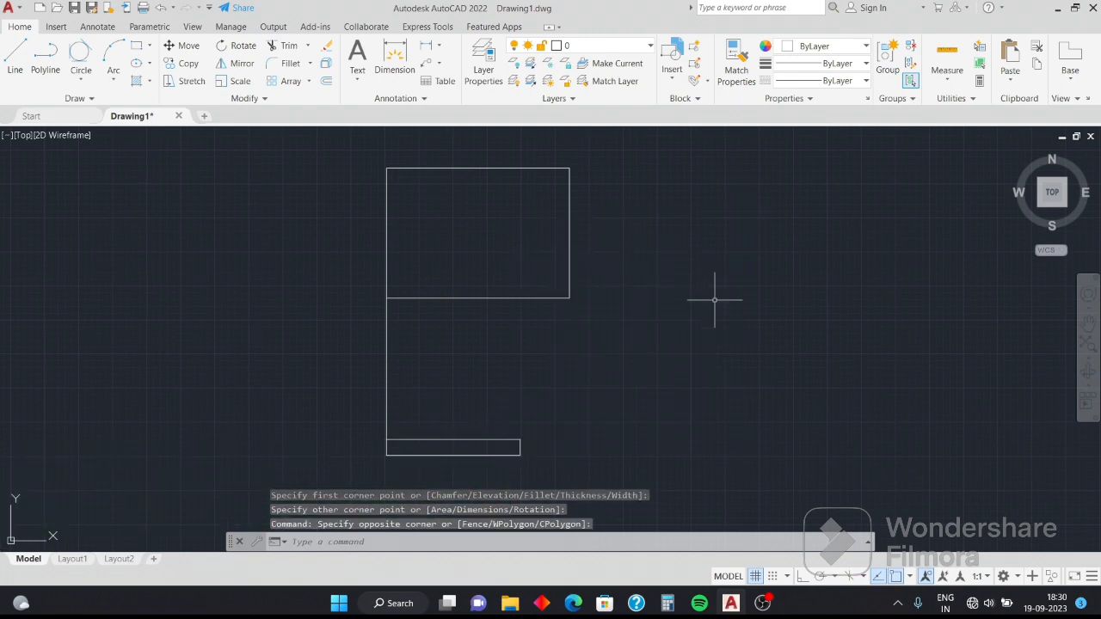
{"action": "left_click_drag", "start_coordinate": [809, 456], "coordinate": [249, 366]}
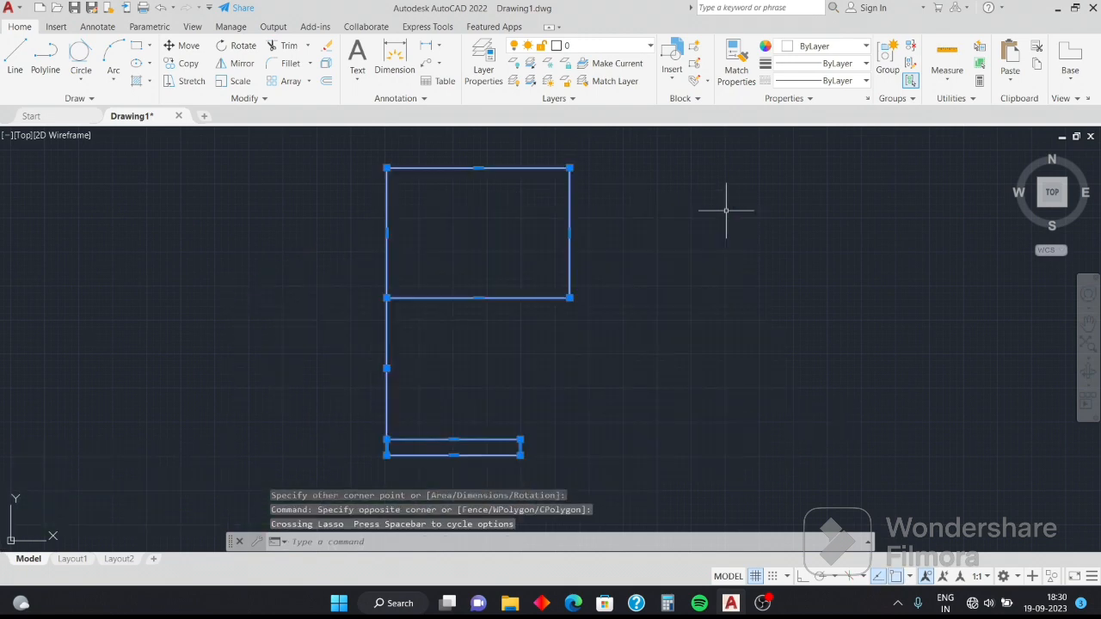
{"action": "key", "text": "Delete"}
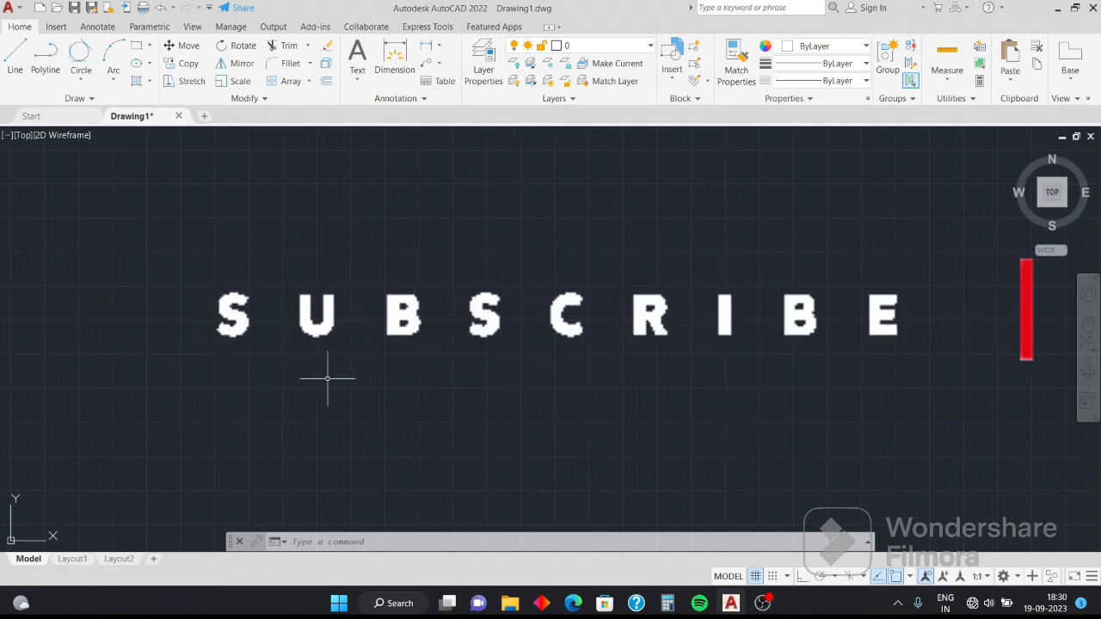
- Draw a new rectangle in the middle of the empty drawing area
{"action": "type", "text": "m"}
{"action": "key", "text": "Return"}
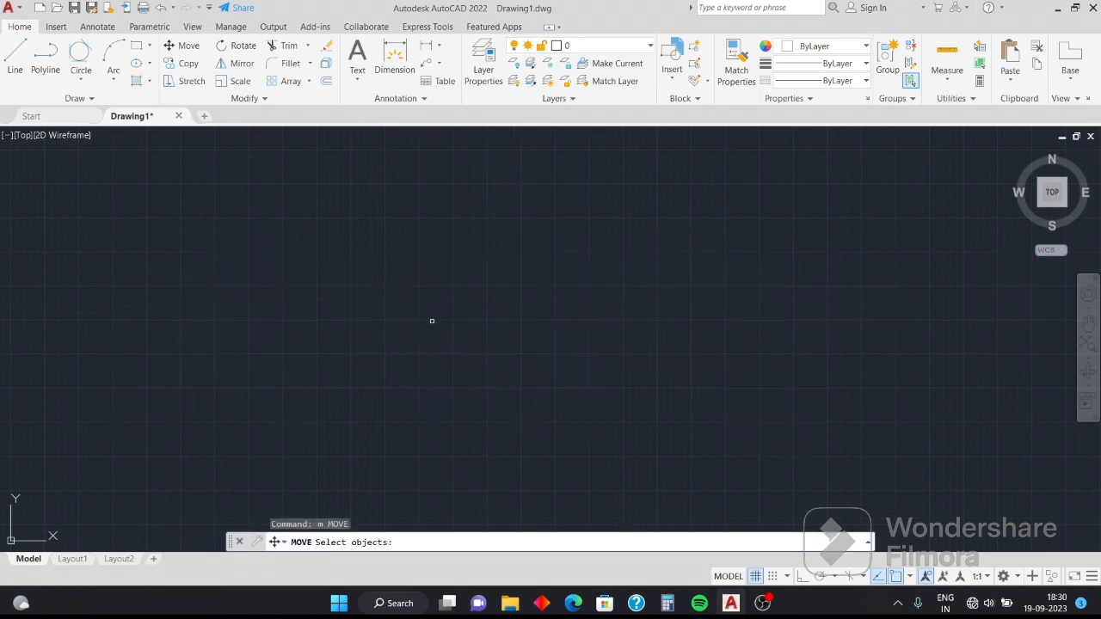
{"action": "left_click", "coordinate": [136, 45]}
{"action": "left_click", "coordinate": [411, 228]}
{"action": "left_click", "coordinate": [602, 372]}
{"action": "key", "text": "Escape"}
{"action": "key", "text": "Escape"}
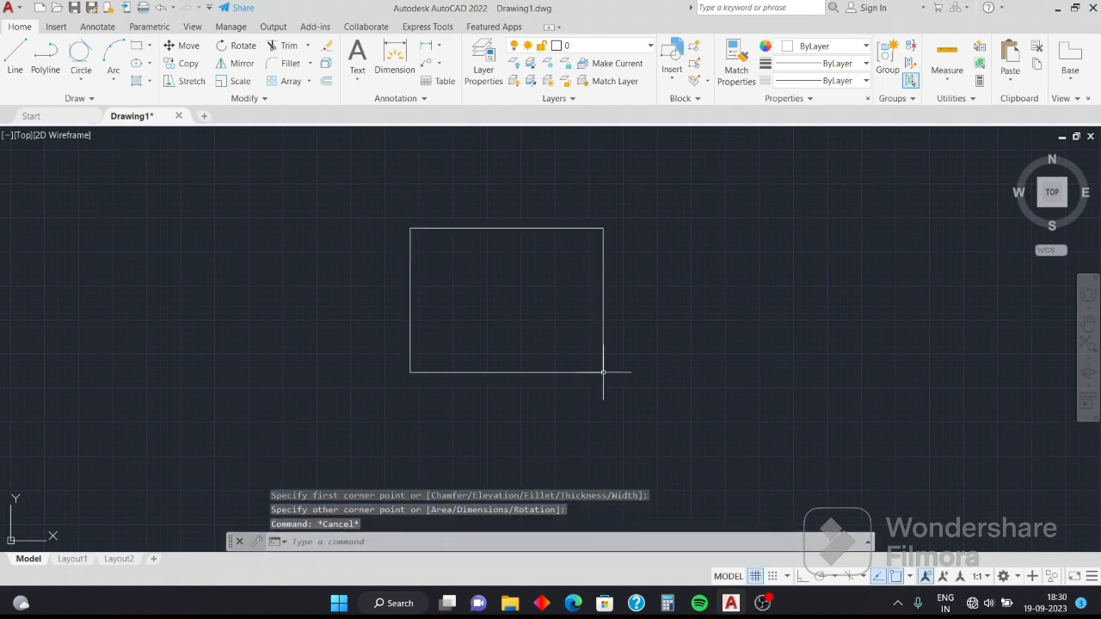
- Move the rectangle well to the right with the Move command (M), using its geometric centre as the base point
{"action": "type", "text": "m"}
{"action": "key", "text": "Return"}
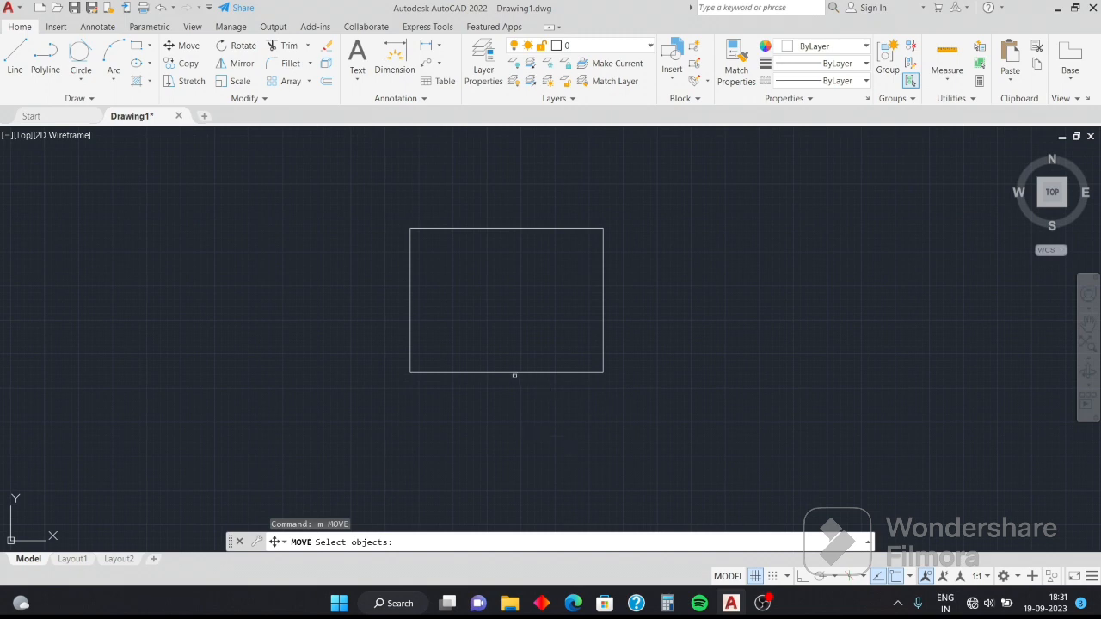
{"action": "left_click", "coordinate": [492, 371]}
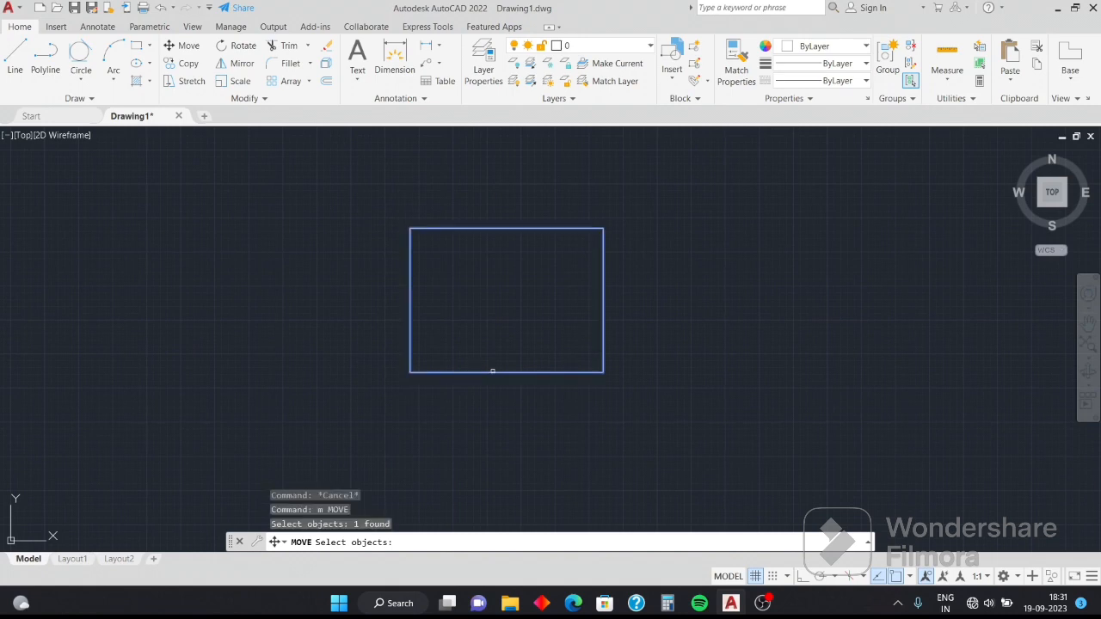
{"action": "key", "text": "Return"}
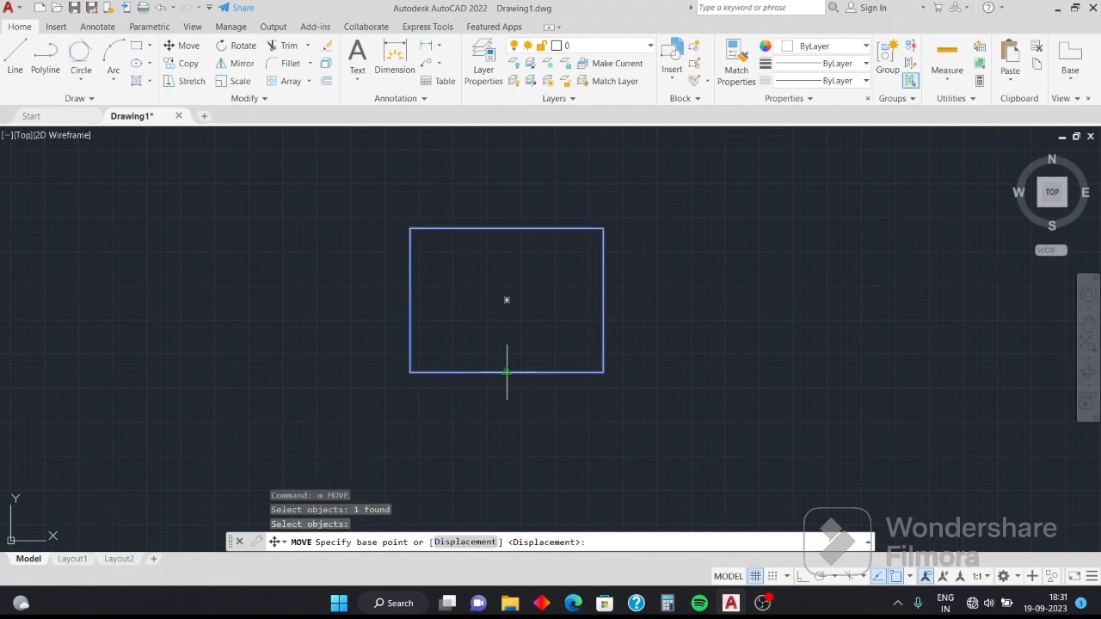
{"action": "left_click", "coordinate": [506, 299]}
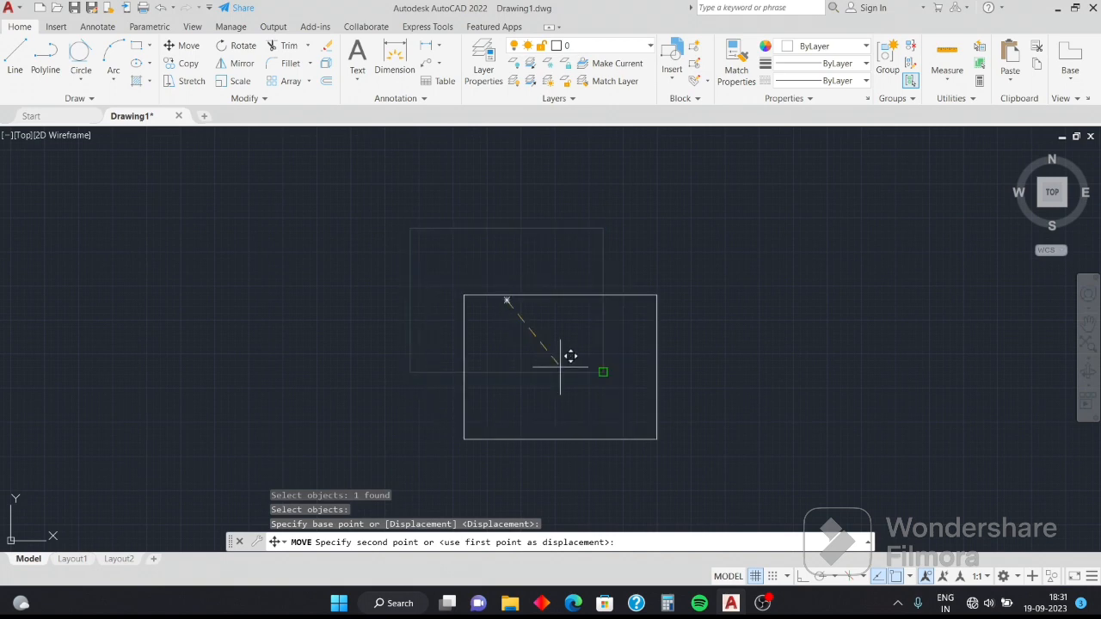
{"action": "left_click", "coordinate": [774, 292]}
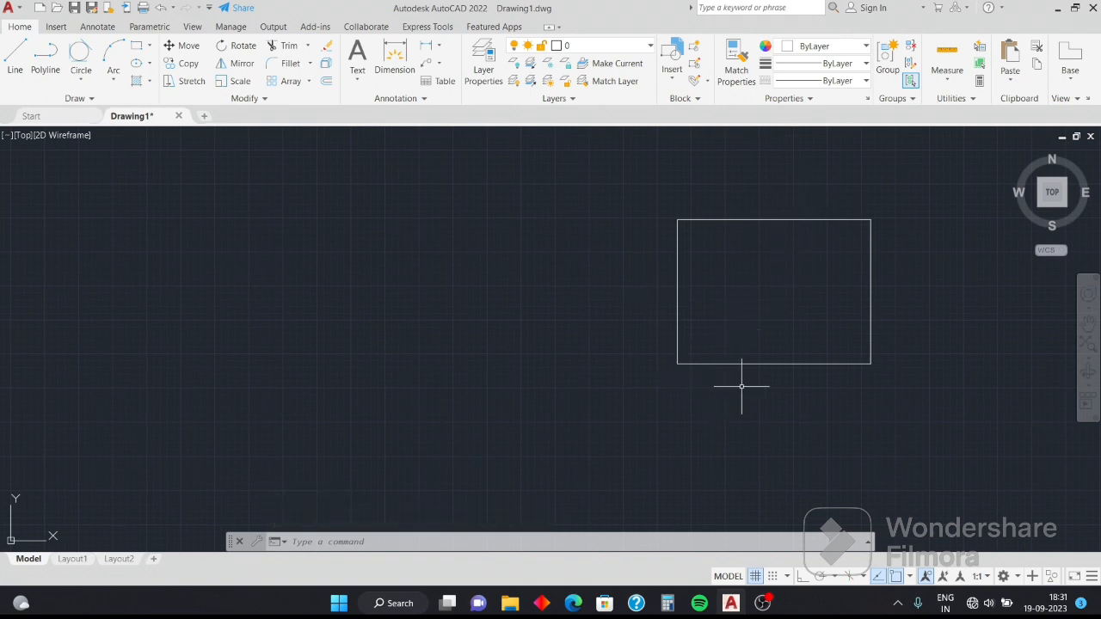
- Place many overlapping copies of the rectangle across the drawing area with the Copy command (CO), using its lower-left corner as the base point
{"action": "left_click", "coordinate": [897, 416]}
{"action": "mouse_move", "coordinate": [794, 419]}
{"action": "left_mouse_down"}
{"action": "mouse_move", "coordinate": [570, 270]}
{"action": "mouse_move", "coordinate": [583, 253]}
{"action": "mouse_move", "coordinate": [975, 162]}
{"action": "mouse_move", "coordinate": [980, 176]}
{"action": "left_mouse_up"}
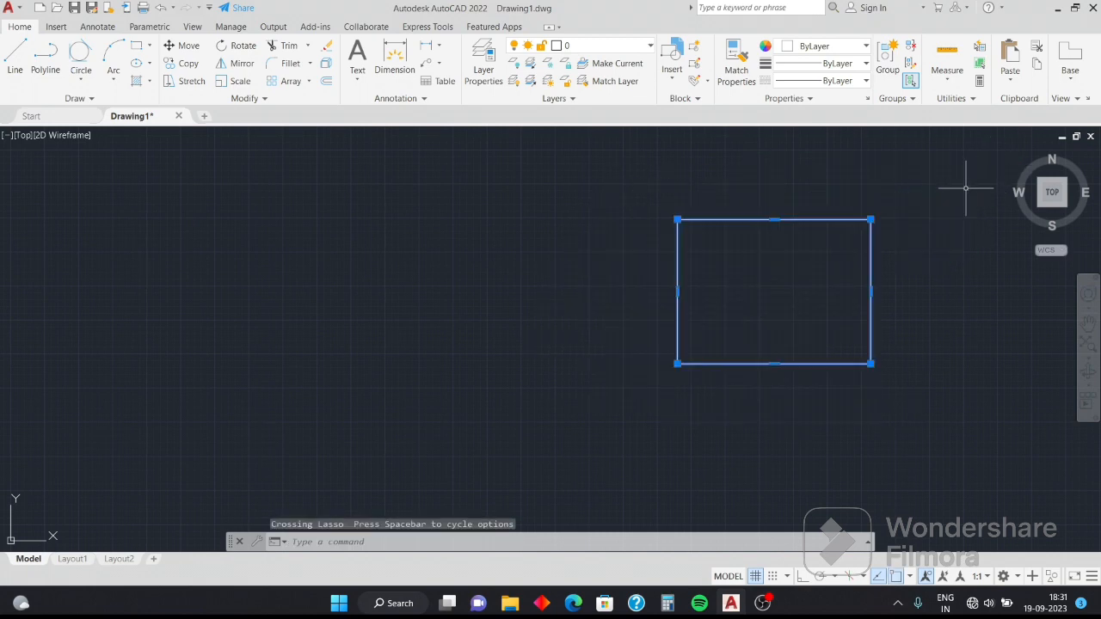
{"action": "type", "text": "co"}
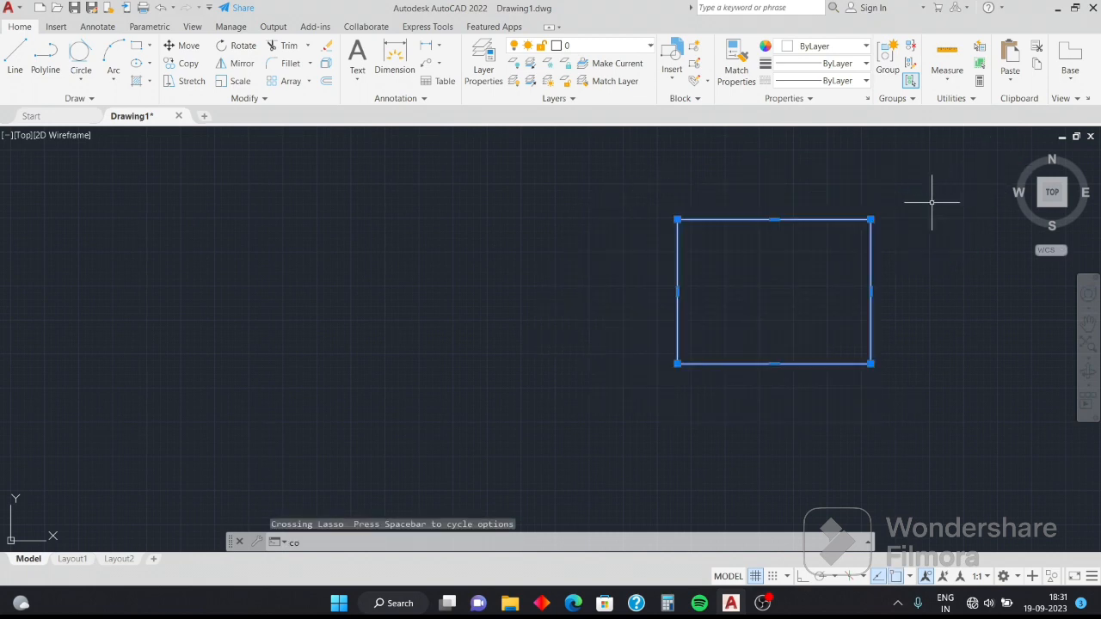
{"action": "key", "text": "Return"}
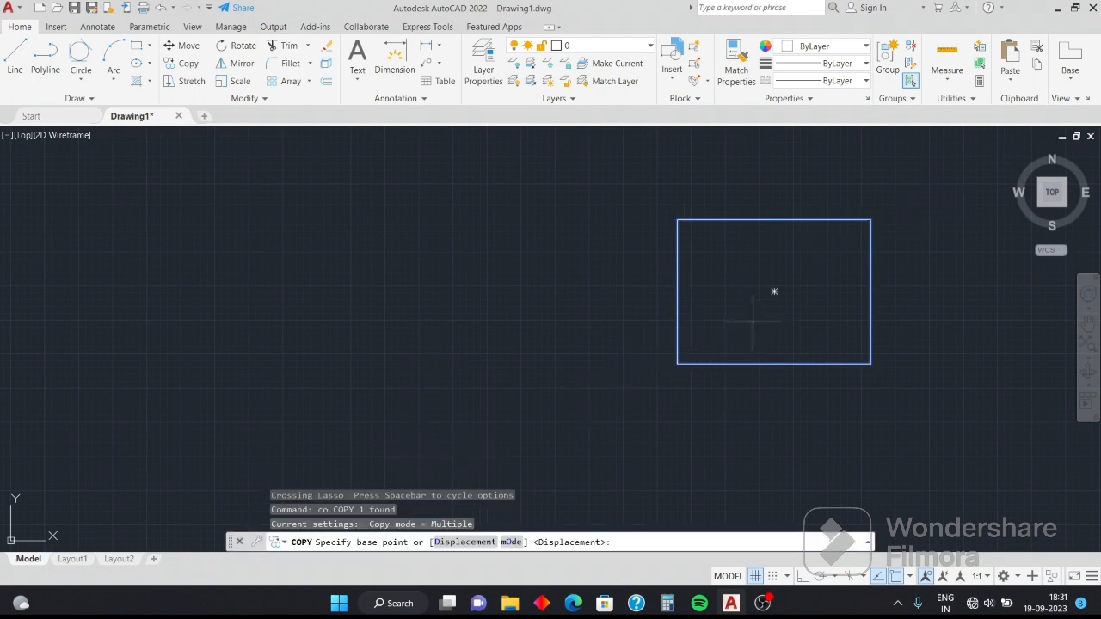
{"action": "left_click", "coordinate": [677, 364]}
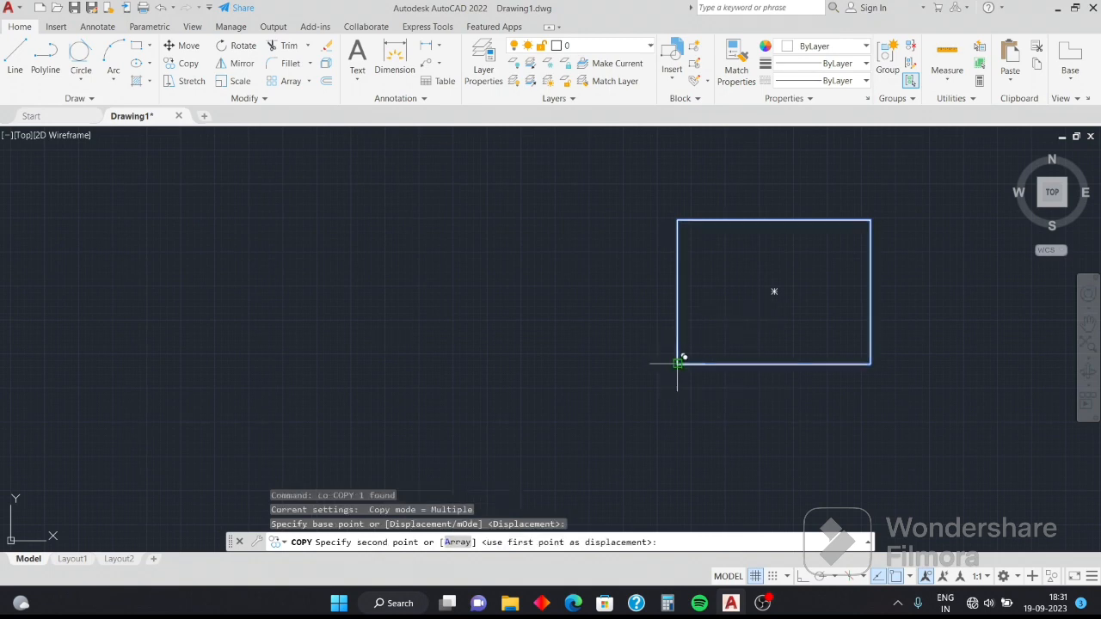
{"action": "left_click", "coordinate": [215, 334]}
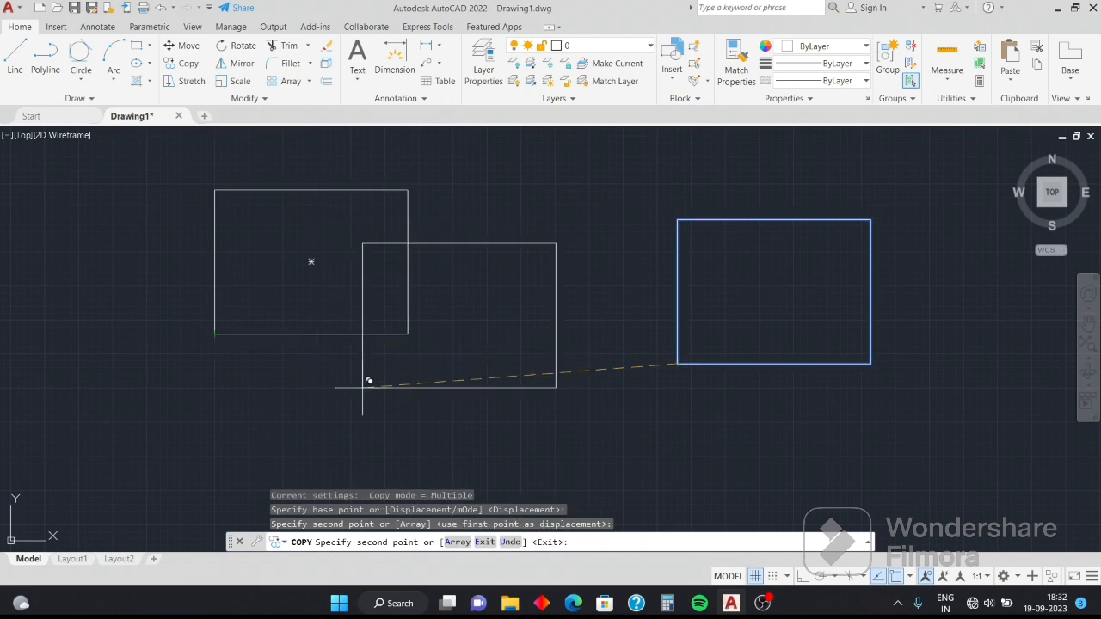
{"action": "left_click", "coordinate": [182, 402]}
{"action": "left_click", "coordinate": [491, 334]}
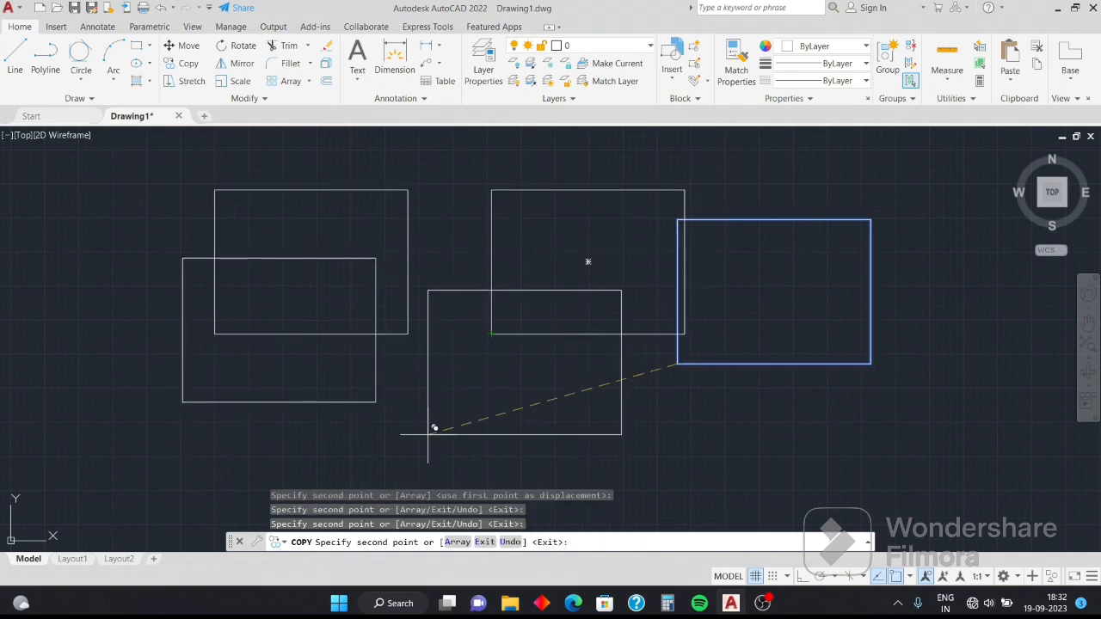
{"action": "left_click", "coordinate": [434, 445]}
{"action": "left_click", "coordinate": [396, 371]}
{"action": "left_click", "coordinate": [840, 466]}
{"action": "left_click", "coordinate": [820, 465]}
{"action": "left_click", "coordinate": [607, 413]}
{"action": "left_click", "coordinate": [586, 413]}
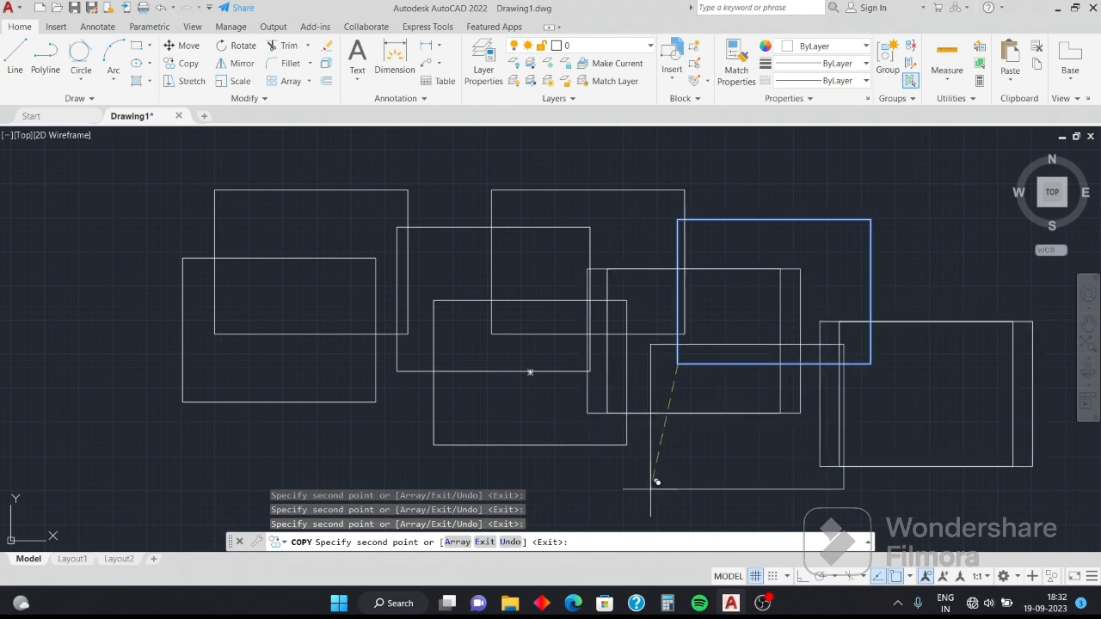
{"action": "left_click", "coordinate": [647, 489]}
{"action": "left_click", "coordinate": [164, 464]}
{"action": "left_click", "coordinate": [57, 354]}
{"action": "left_click", "coordinate": [70, 334]}
{"action": "left_click", "coordinate": [240, 379]}
{"action": "left_click", "coordinate": [310, 333]}
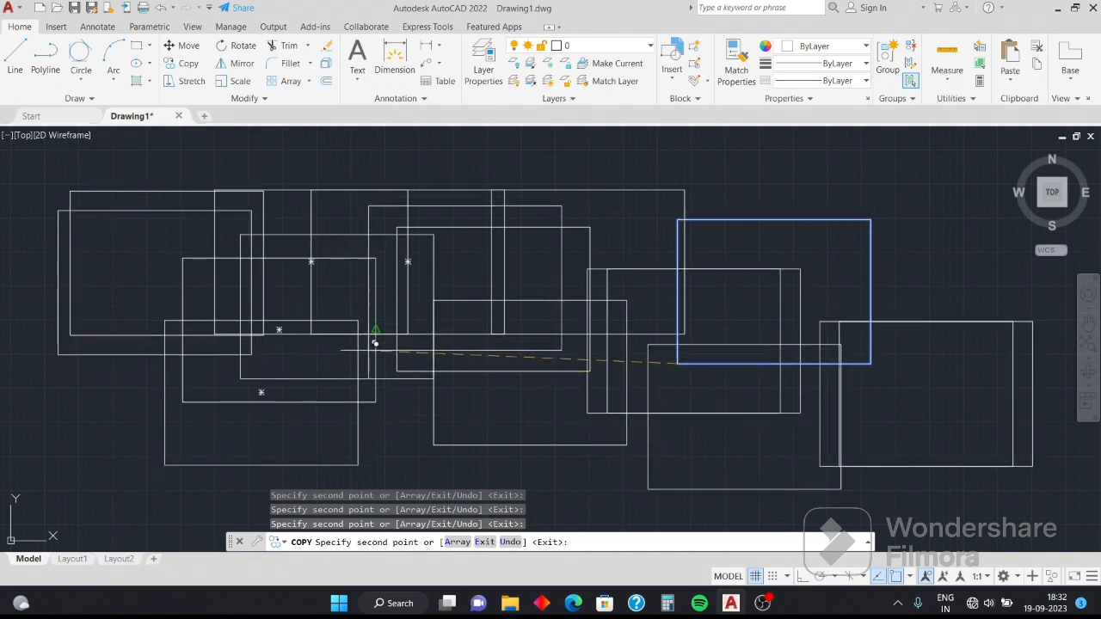
{"action": "left_click", "coordinate": [292, 267]}
{"action": "left_click", "coordinate": [530, 300]}
{"action": "left_click", "coordinate": [800, 268]}
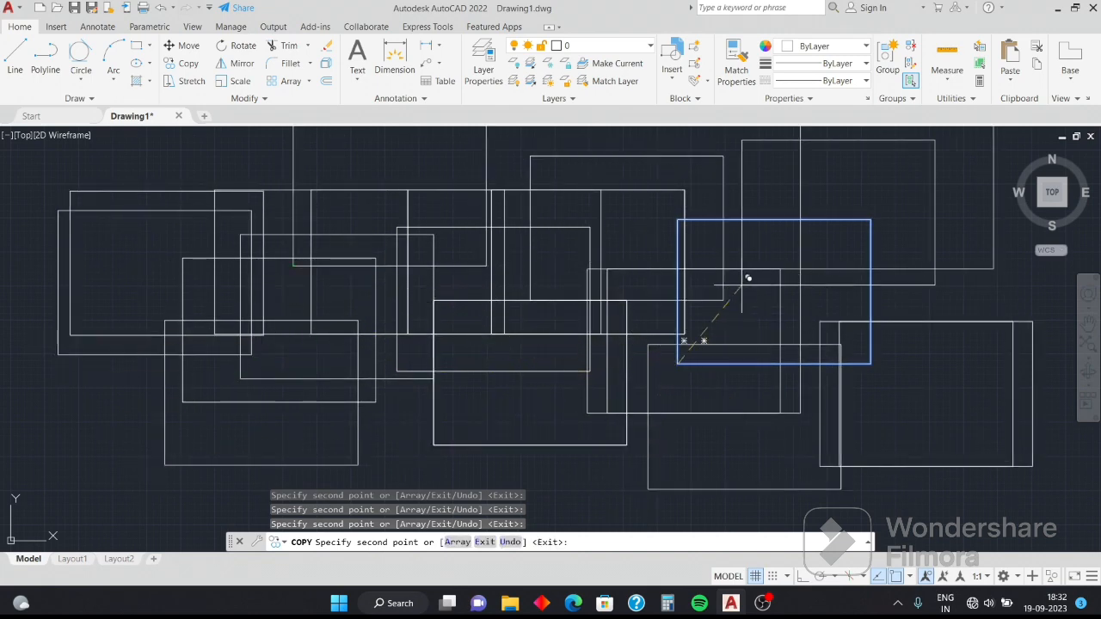
{"action": "left_click", "coordinate": [719, 282]}
{"action": "left_click", "coordinate": [155, 210]}
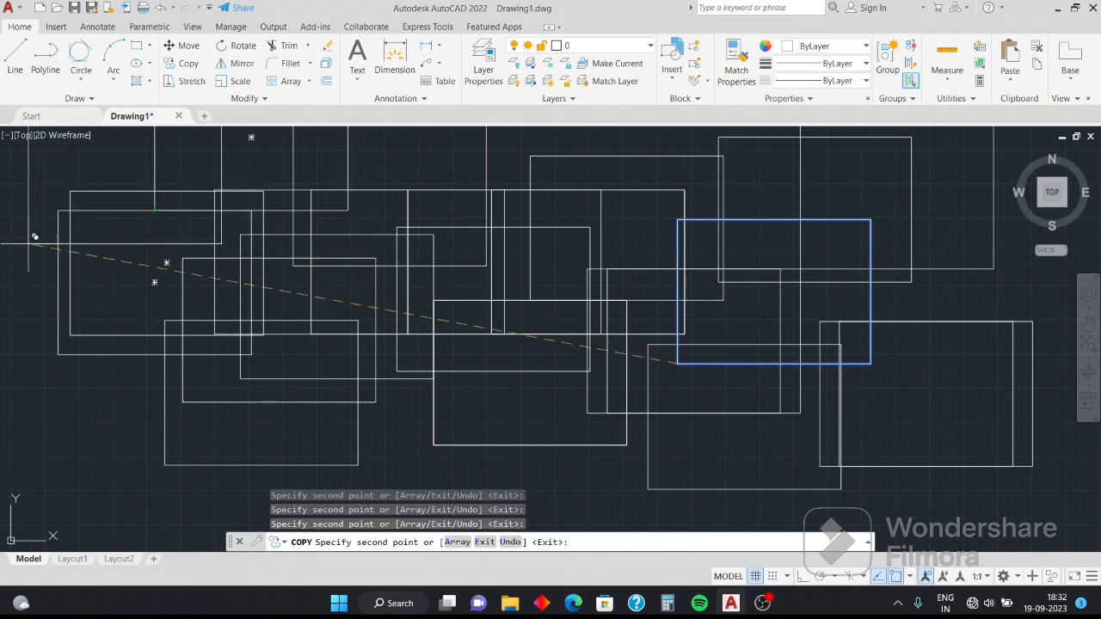
{"action": "left_click", "coordinate": [28, 245]}
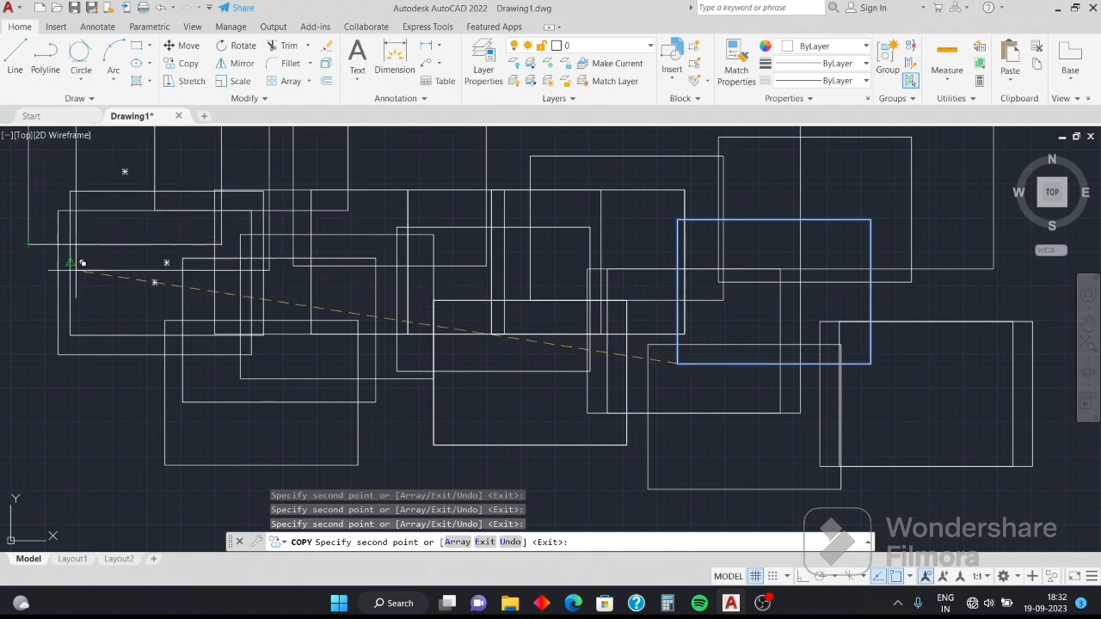
{"action": "left_click", "coordinate": [65, 449]}
{"action": "left_click", "coordinate": [332, 503]}
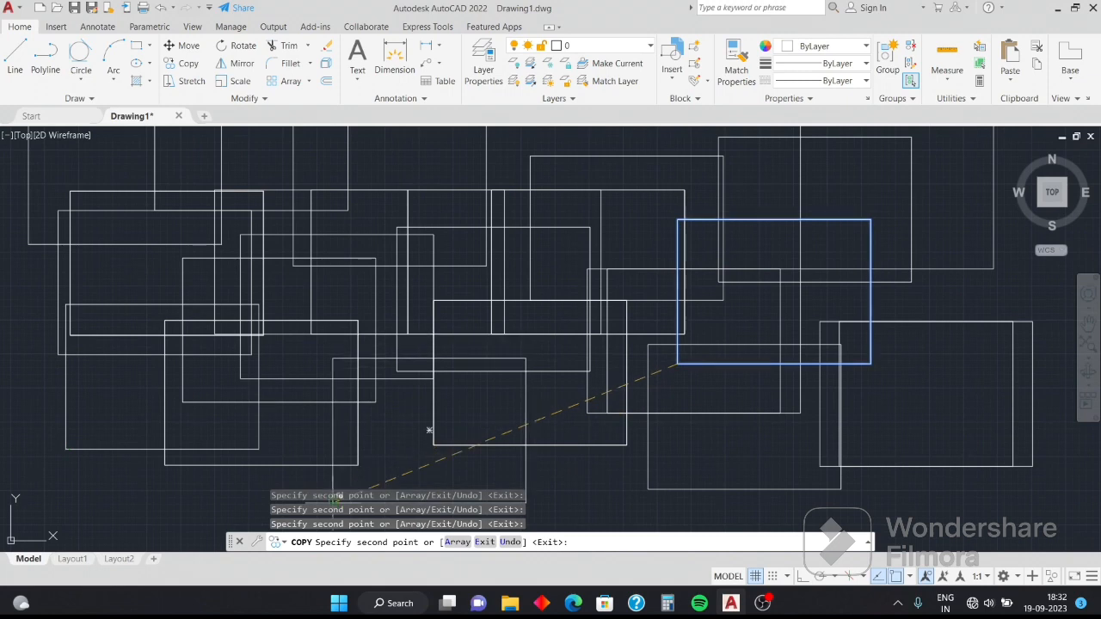
{"action": "left_click", "coordinate": [485, 541]}
- Erase the original rectangle and all its copies with a crossing lasso selection
{"action": "scroll", "coordinate": [794, 361], "scroll_direction": "up", "scroll_amount": 3}
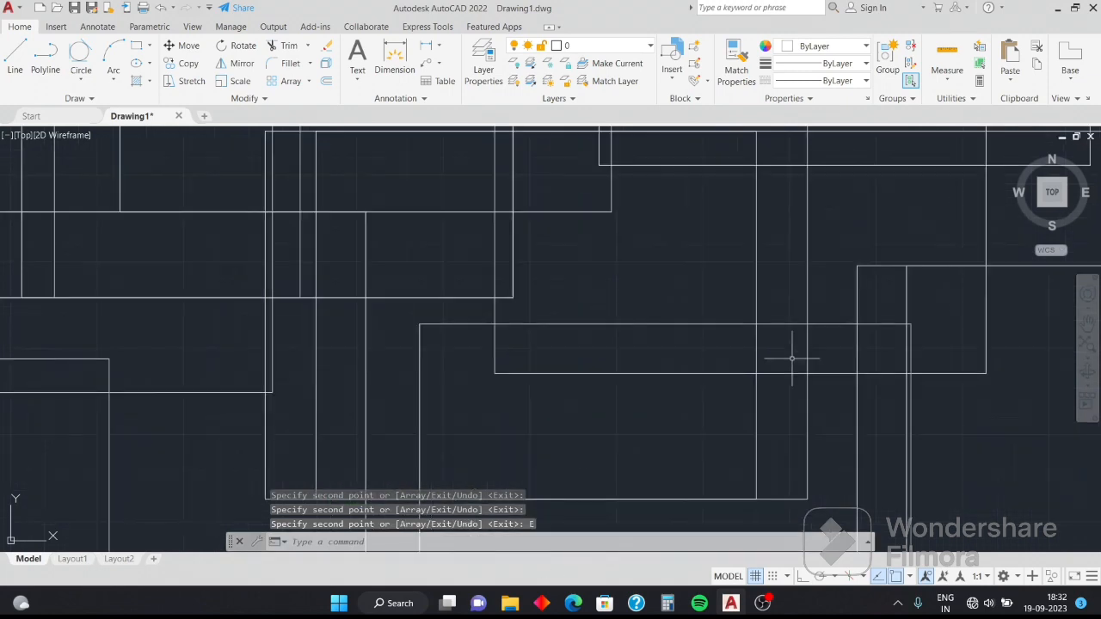
{"action": "scroll", "coordinate": [774, 368], "scroll_direction": "down", "scroll_amount": 3}
{"action": "scroll", "coordinate": [774, 368], "scroll_direction": "down", "scroll_amount": 4}
{"action": "scroll", "coordinate": [774, 368], "scroll_direction": "up", "scroll_amount": 2}
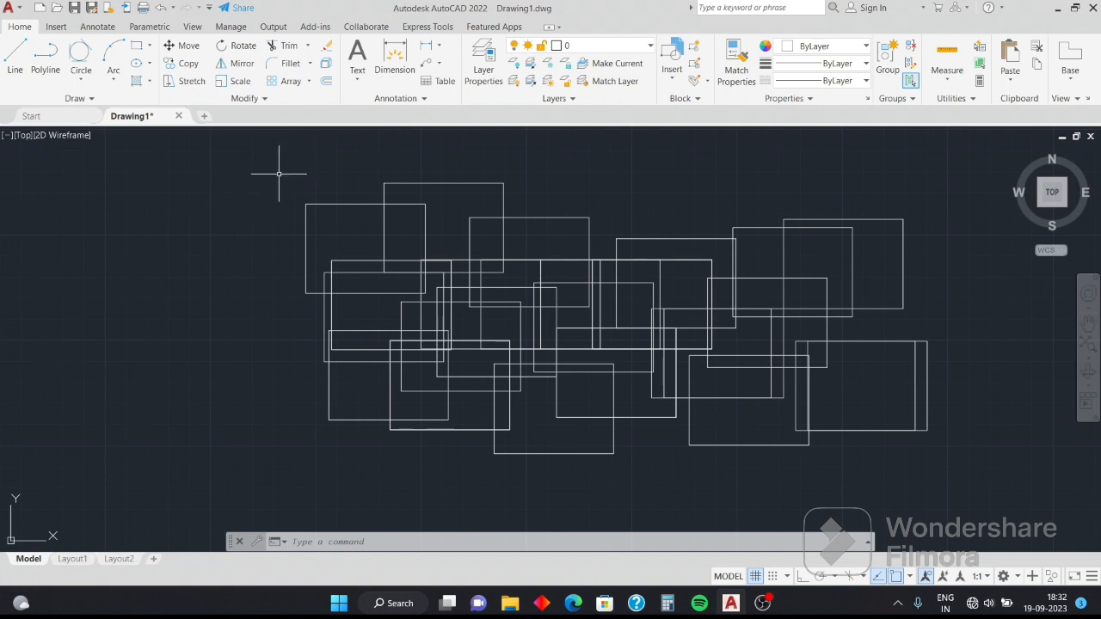
{"action": "mouse_move", "coordinate": [265, 171]}
{"action": "left_mouse_down"}
{"action": "mouse_move", "coordinate": [865, 521]}
{"action": "mouse_move", "coordinate": [889, 246]}
{"action": "mouse_move", "coordinate": [955, 306]}
{"action": "mouse_move", "coordinate": [894, 444]}
{"action": "mouse_move", "coordinate": [401, 411]}
{"action": "mouse_move", "coordinate": [386, 140]}
{"action": "mouse_move", "coordinate": [413, 153]}
{"action": "left_mouse_up"}
{"action": "key", "text": "Delete"}
{"action": "key", "text": "Delete"}
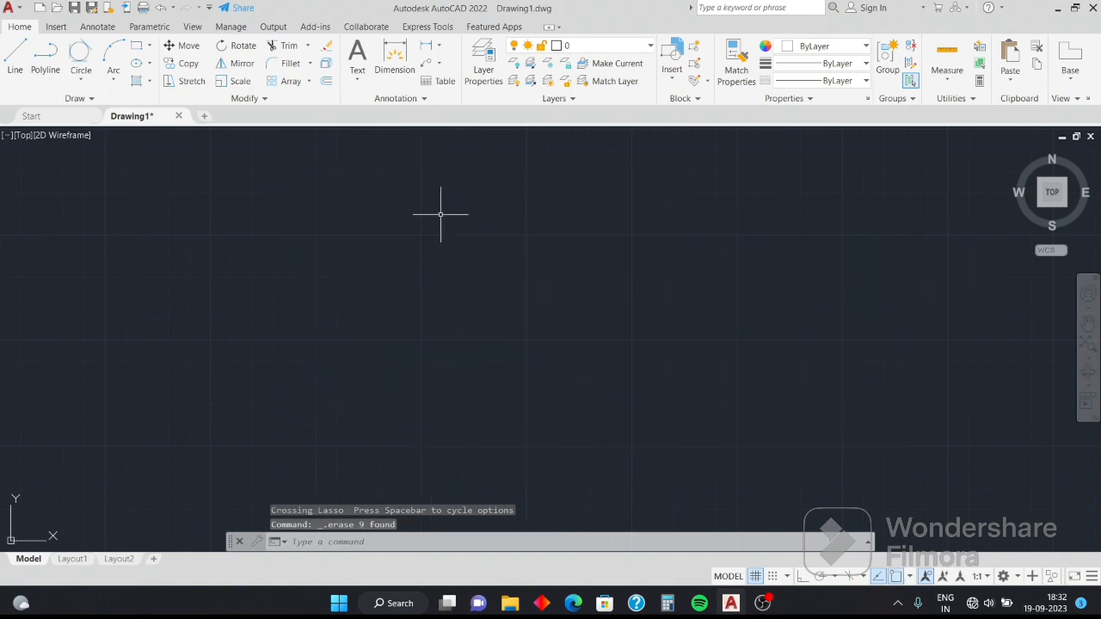
- Draw a single horizontal rectangle in the middle of the empty drawing area
{"action": "left_click", "coordinate": [138, 49]}
{"action": "left_click", "coordinate": [424, 242]}
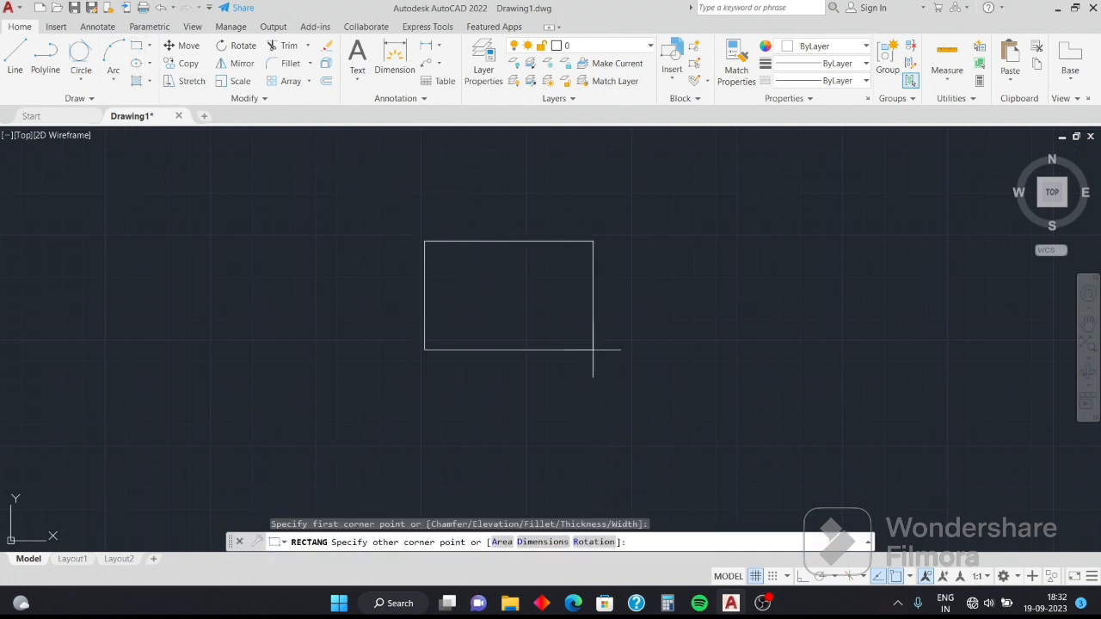
{"action": "left_click", "coordinate": [626, 364]}
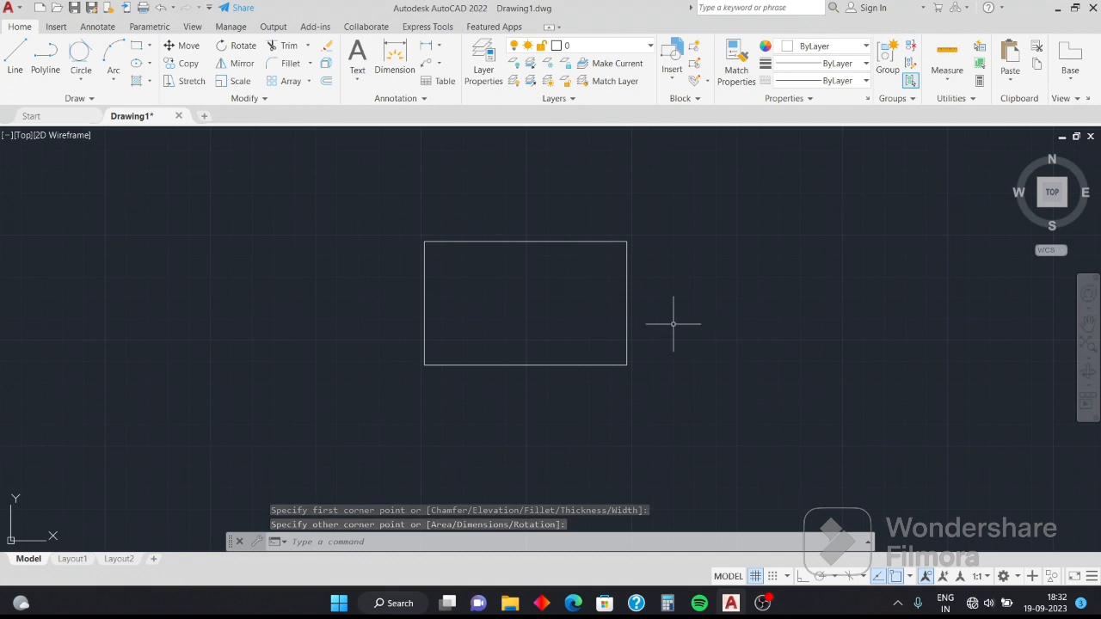
- Rotate the rectangle by 90 degrees about its lower-left corner with the Rotate command (RO)
{"action": "type", "text": "ro"}
{"action": "key", "text": "Return"}
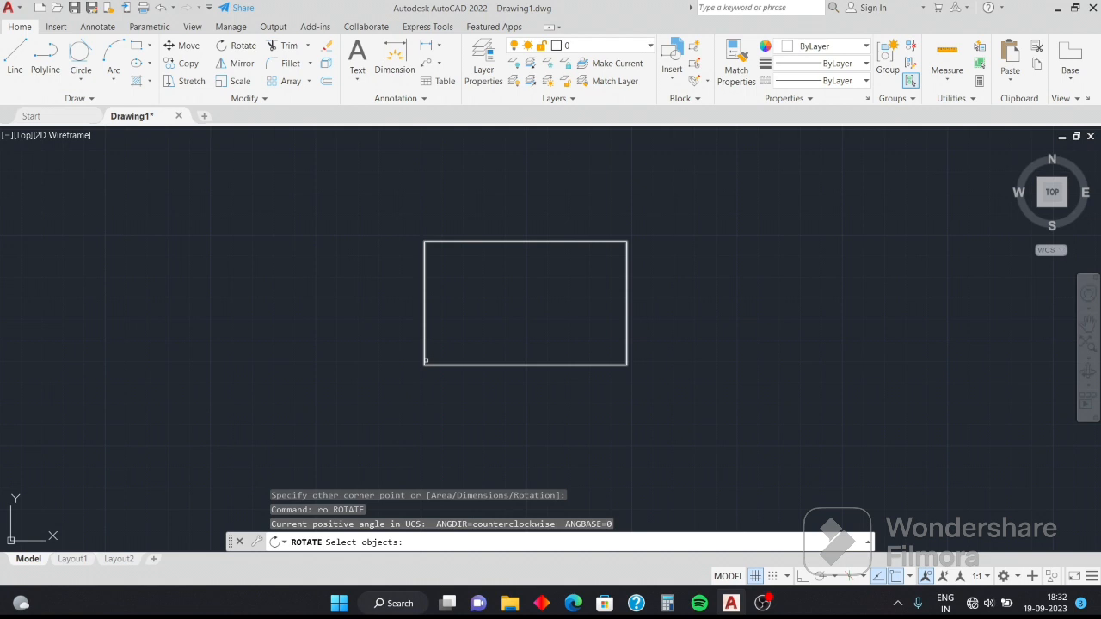
{"action": "left_click", "coordinate": [426, 361]}
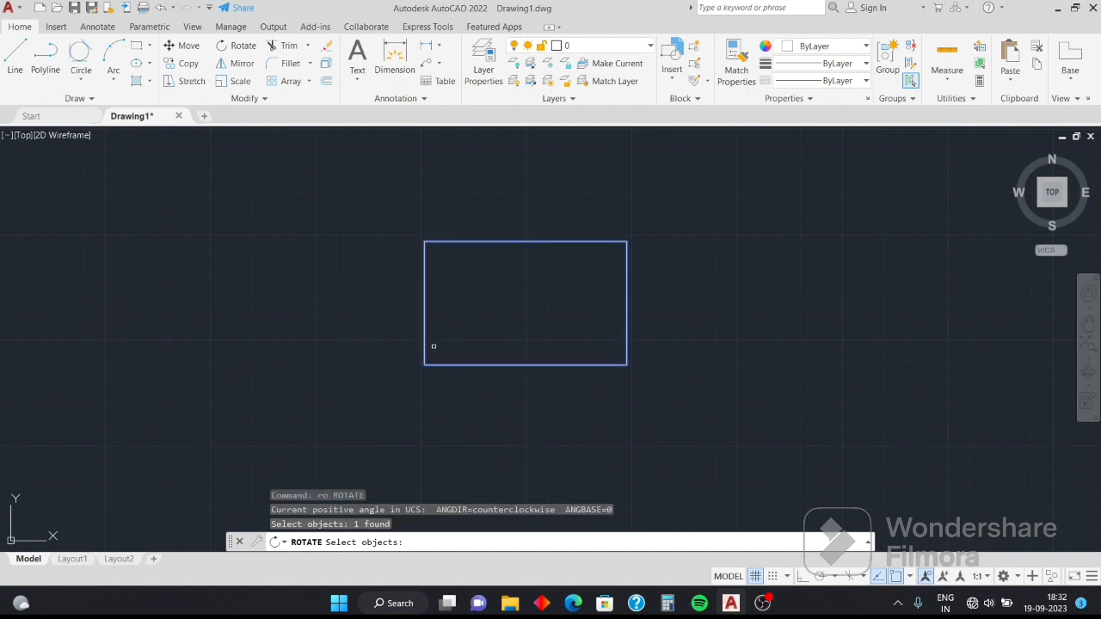
{"action": "key", "text": "Return"}
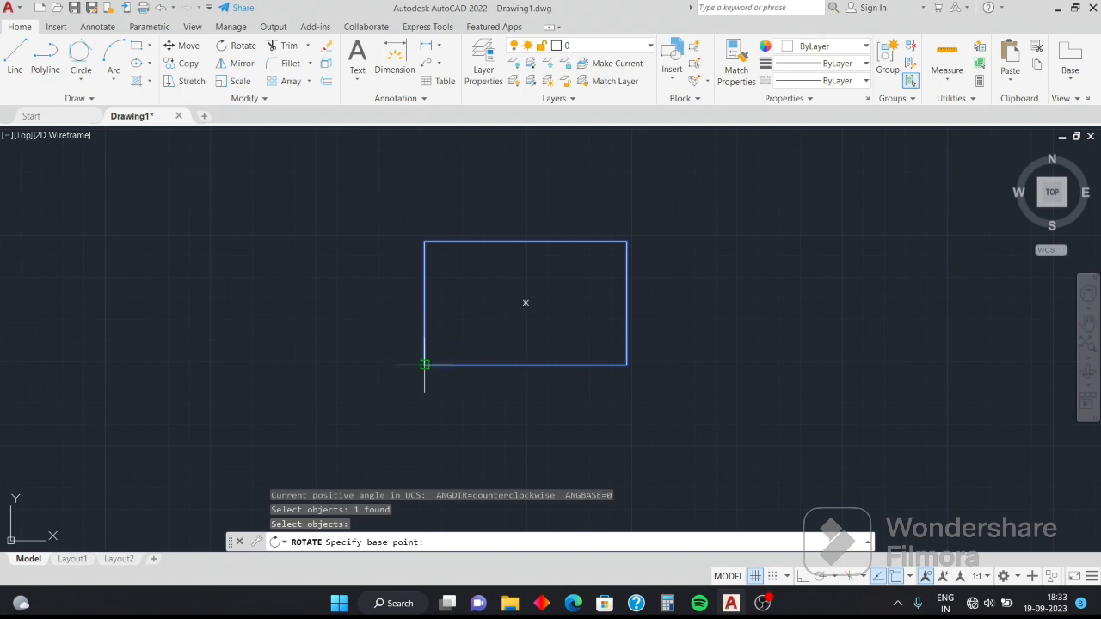
{"action": "left_click", "coordinate": [424, 364]}
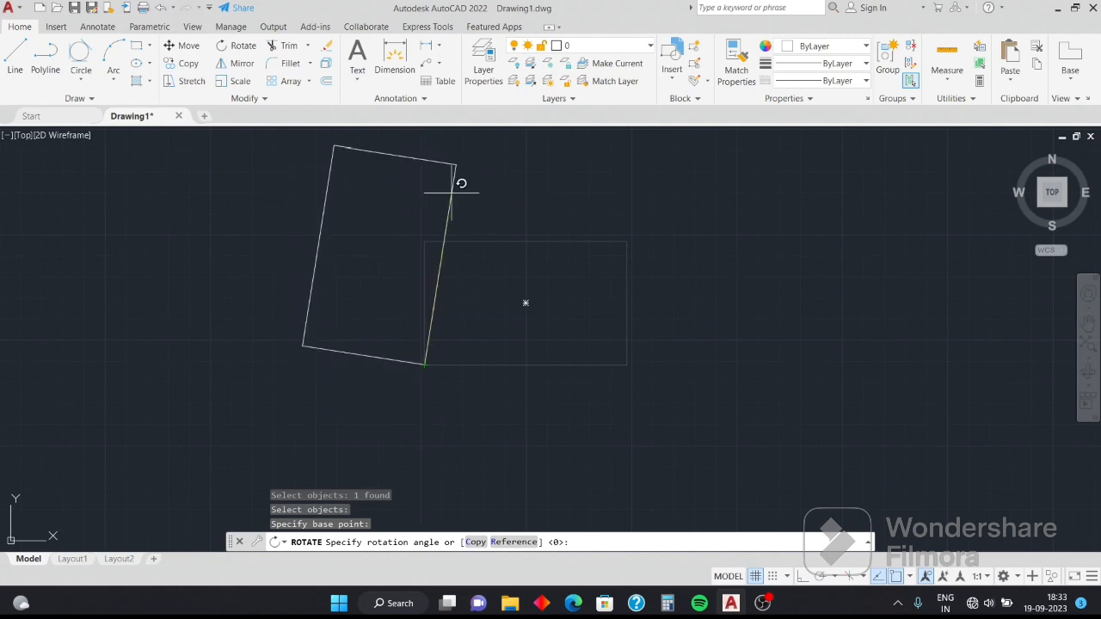
{"action": "type", "text": "90"}
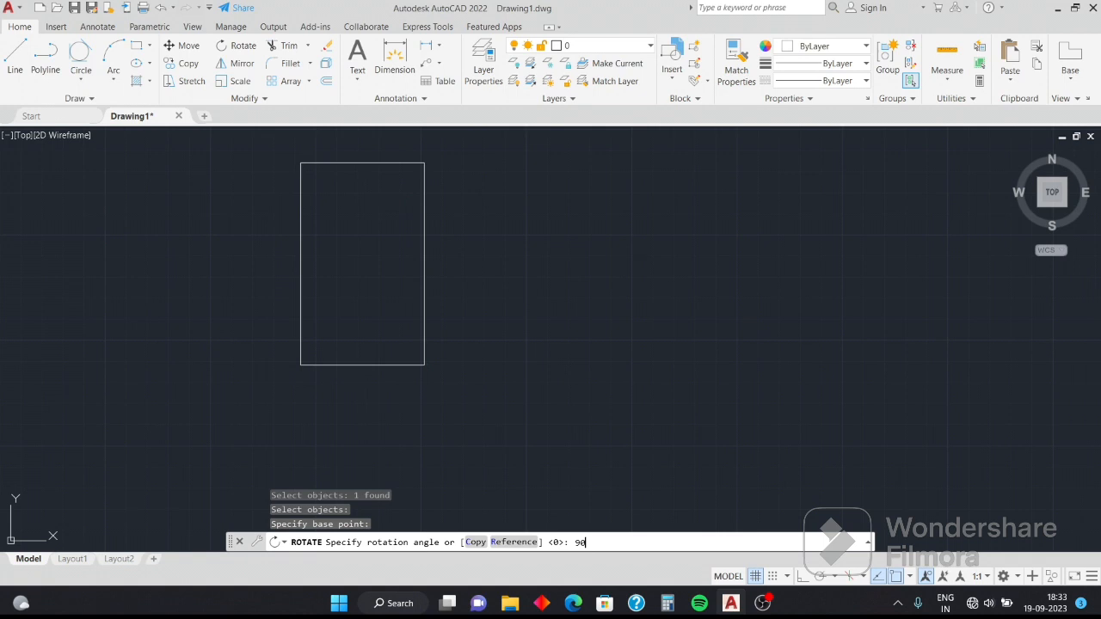
{"action": "key", "text": "Return"}
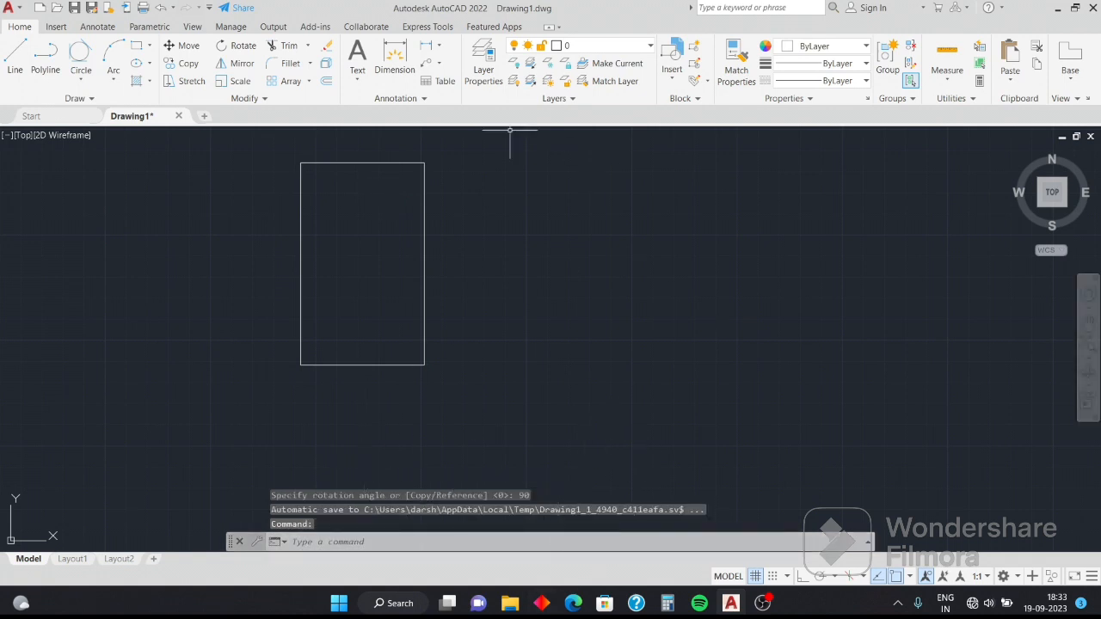
- Rotate the upright rectangle by a further 45 degrees about its lower-left corner
{"action": "mouse_move", "coordinate": [561, 278]}
{"action": "left_mouse_down"}
{"action": "mouse_move", "coordinate": [167, 283]}
{"action": "mouse_move", "coordinate": [408, 133]}
{"action": "left_mouse_up"}
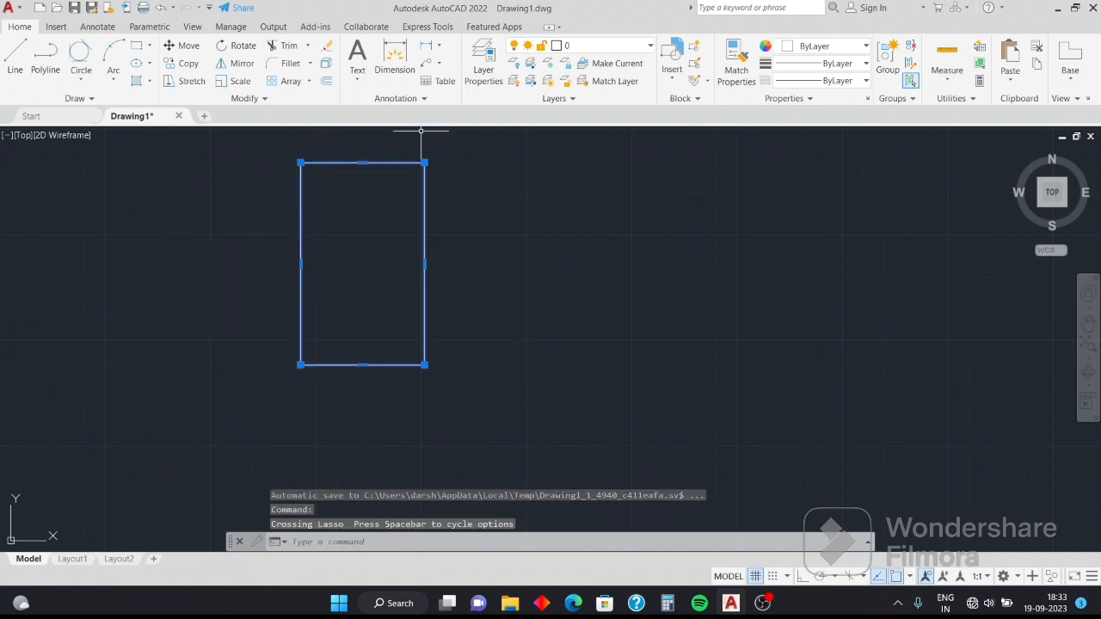
{"action": "type", "text": "ro"}
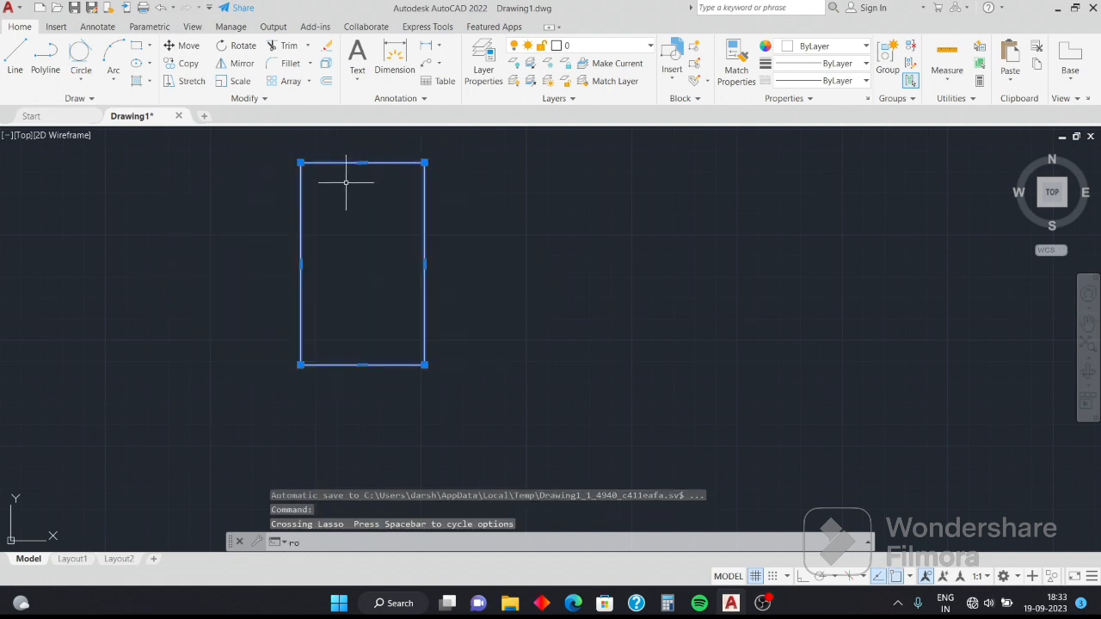
{"action": "key", "text": "Return"}
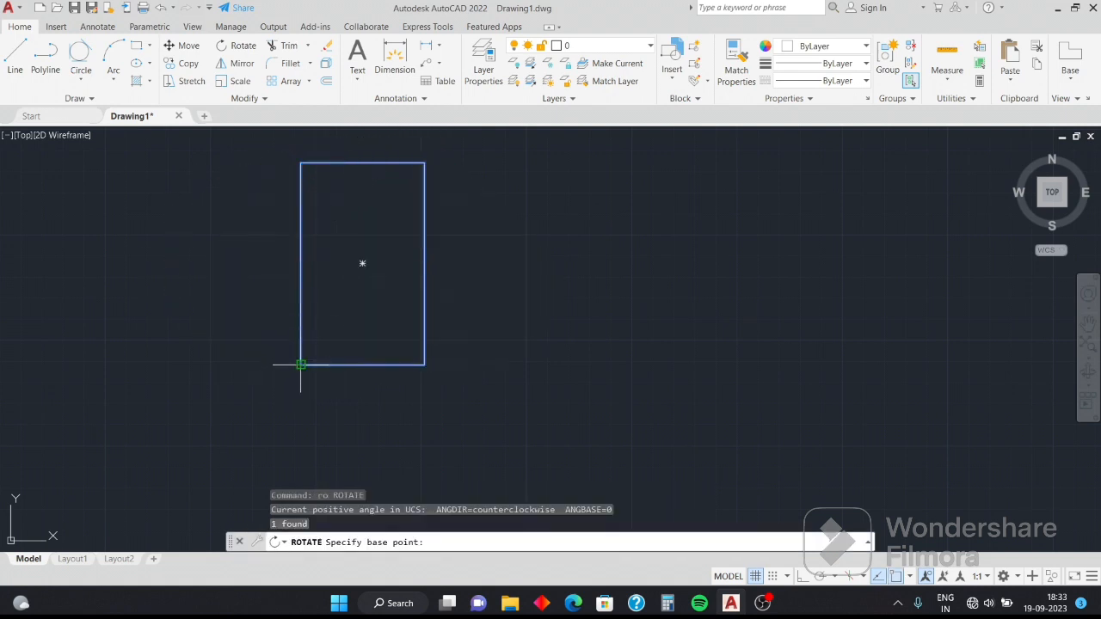
{"action": "left_click", "coordinate": [300, 362]}
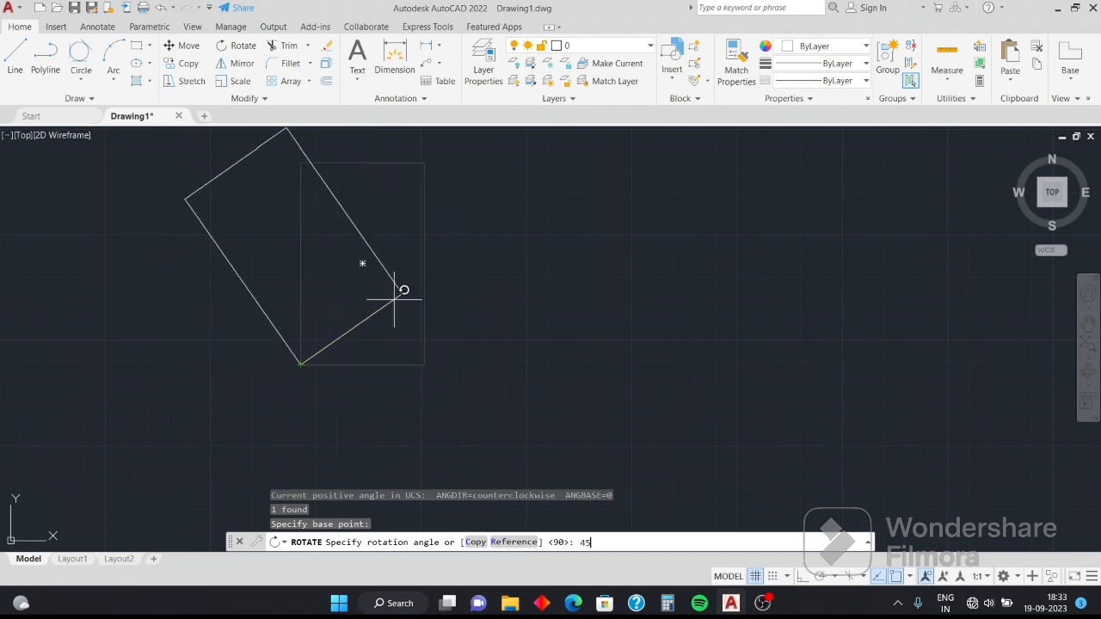
{"action": "key", "text": "Return"}
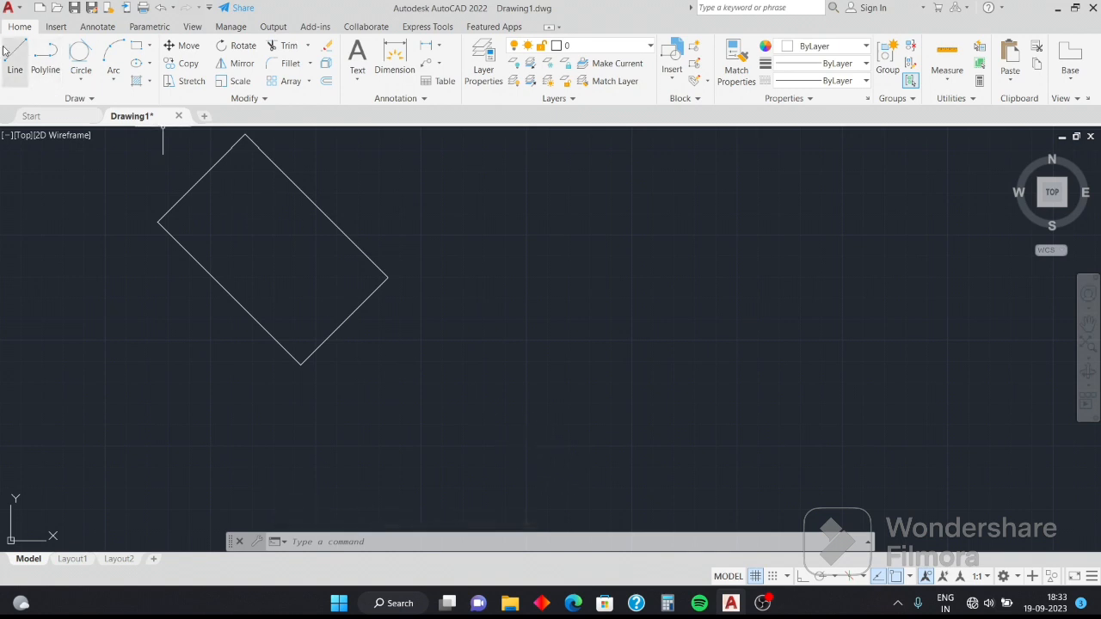
- Draw a large circle to the right of the rotated rectangle by picking its centre and radius
{"action": "left_click", "coordinate": [82, 84]}
{"action": "left_click", "coordinate": [95, 104]}
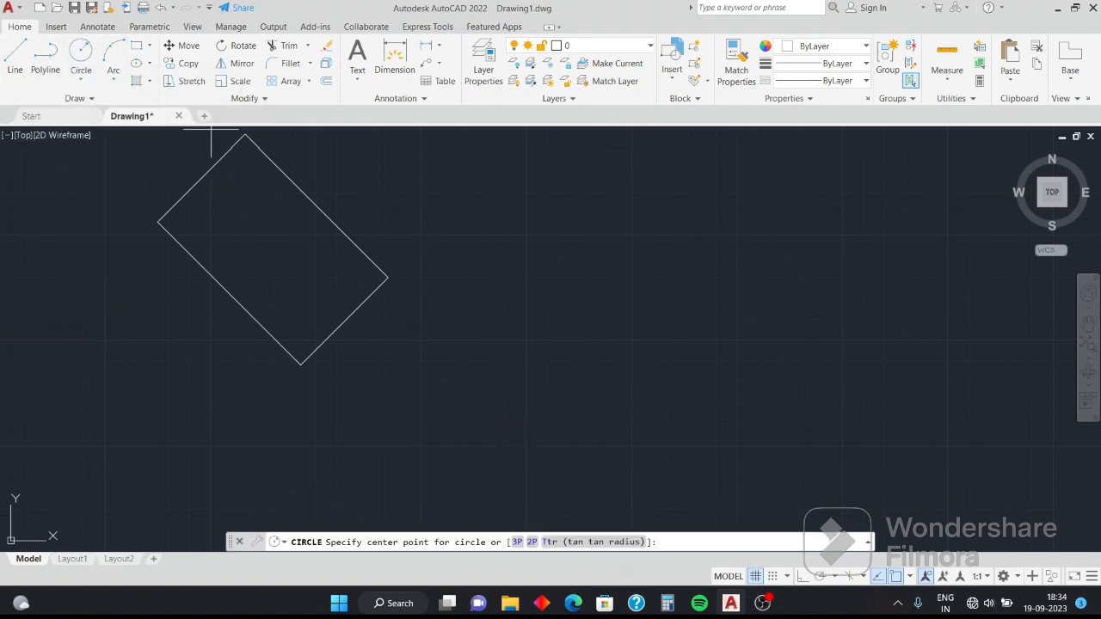
{"action": "left_click", "coordinate": [656, 301]}
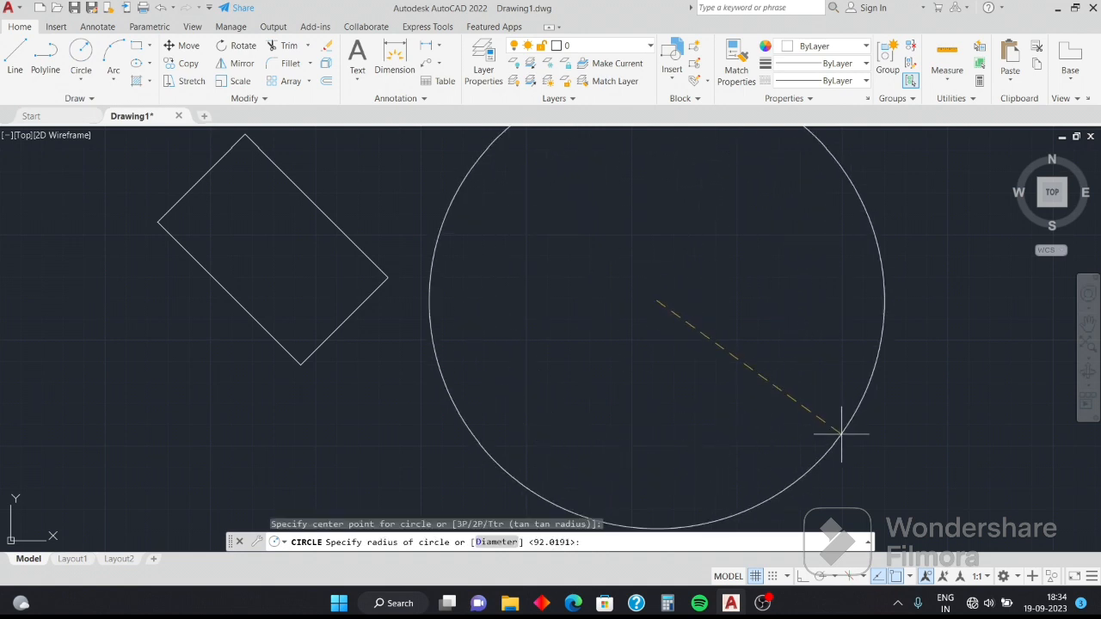
{"action": "left_click", "coordinate": [789, 365]}
- Draw a horizontal radius line from the circle's centre to its right-hand quadrant and select that line
{"action": "left_click", "coordinate": [14, 59]}
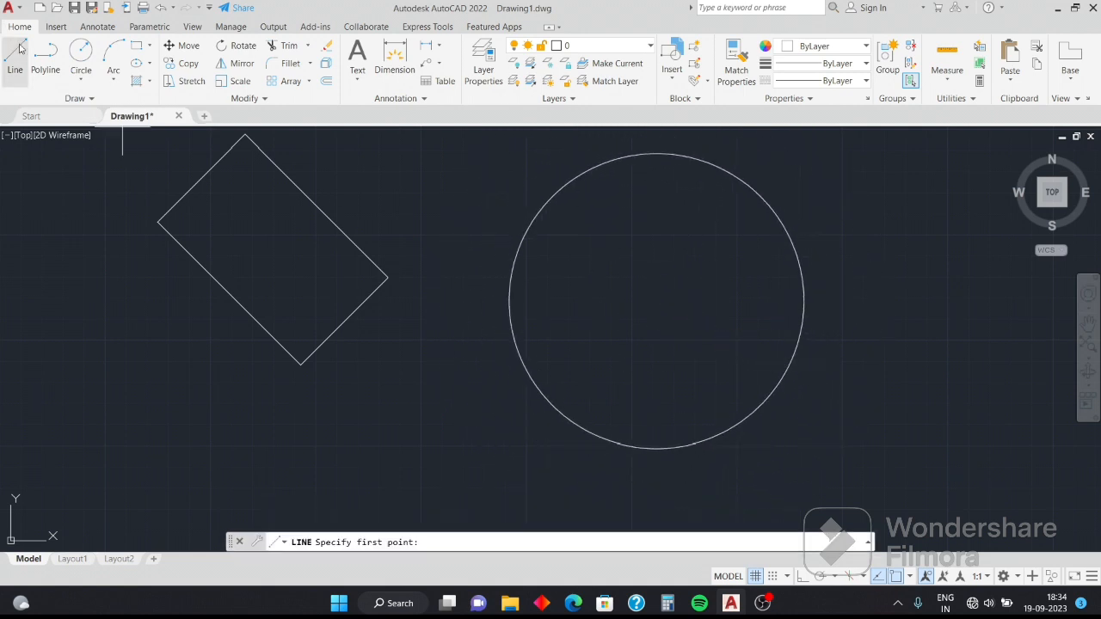
{"action": "left_click", "coordinate": [656, 301]}
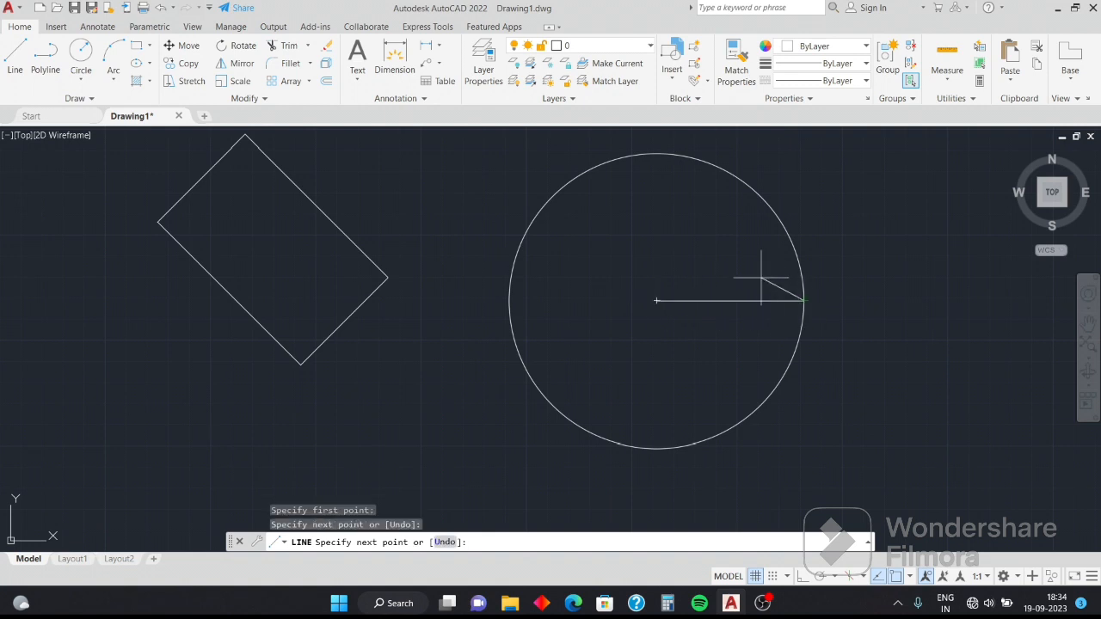
{"action": "key", "text": "Escape"}
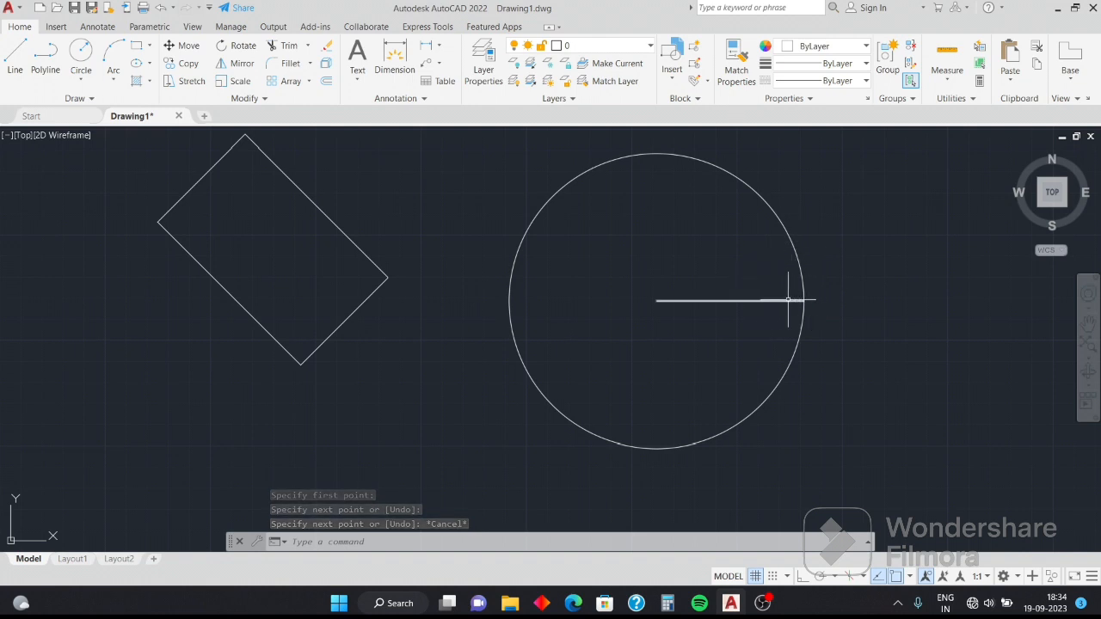
{"action": "left_click", "coordinate": [787, 300]}
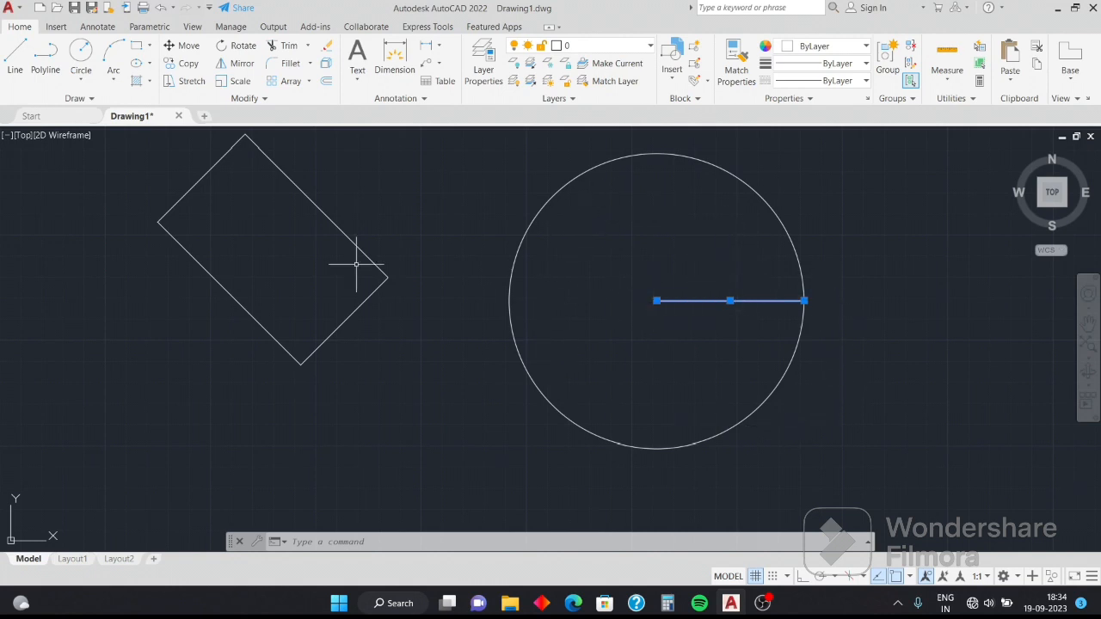
- Draw a nearly horizontal line in the empty area to the upper left of the rotated rectangle
{"action": "scroll", "coordinate": [381, 283], "scroll_direction": "down", "scroll_amount": 2}
{"action": "middle_click_drag", "start_coordinate": [393, 276], "coordinate": [758, 349]}
{"action": "left_click", "coordinate": [15, 60]}
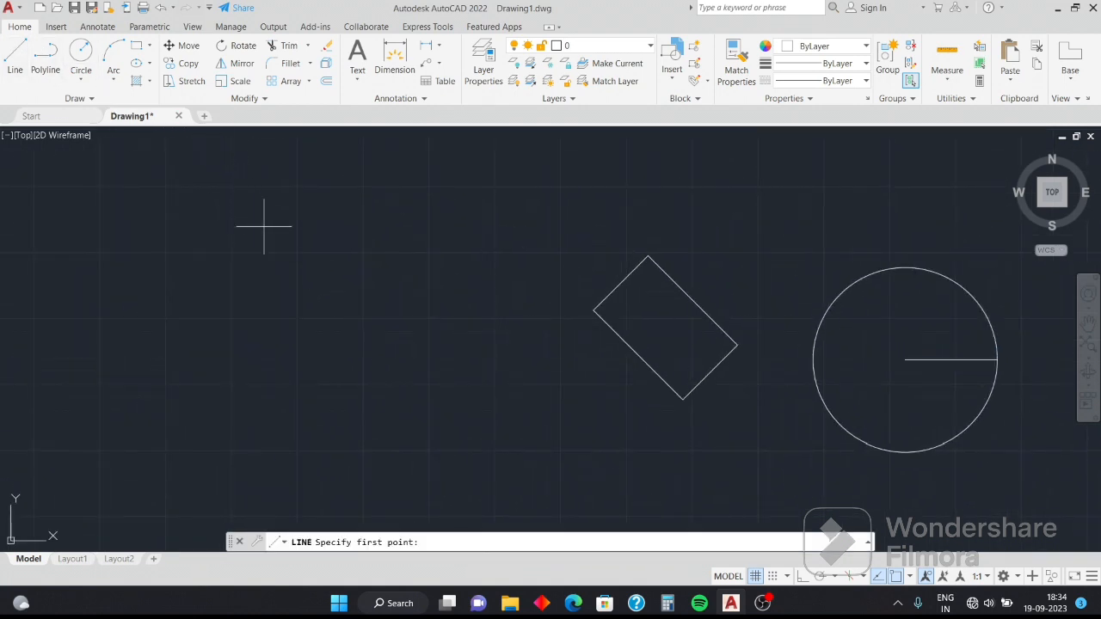
{"action": "left_click", "coordinate": [298, 250]}
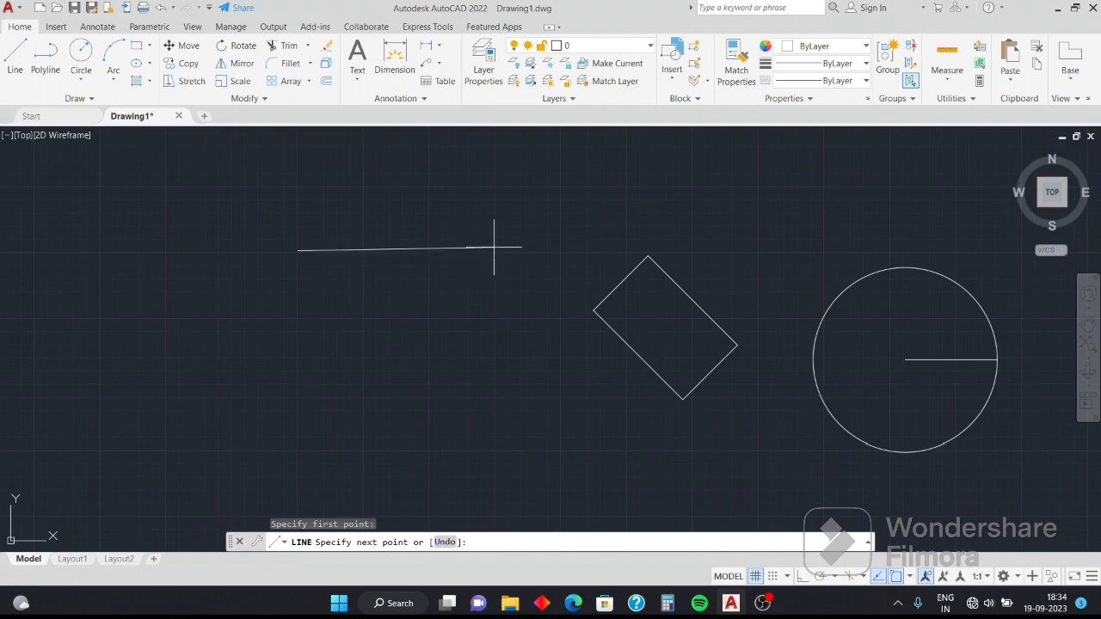
{"action": "left_click", "coordinate": [494, 249]}
{"action": "right_click", "coordinate": [496, 248]}
{"action": "left_click", "coordinate": [523, 254]}
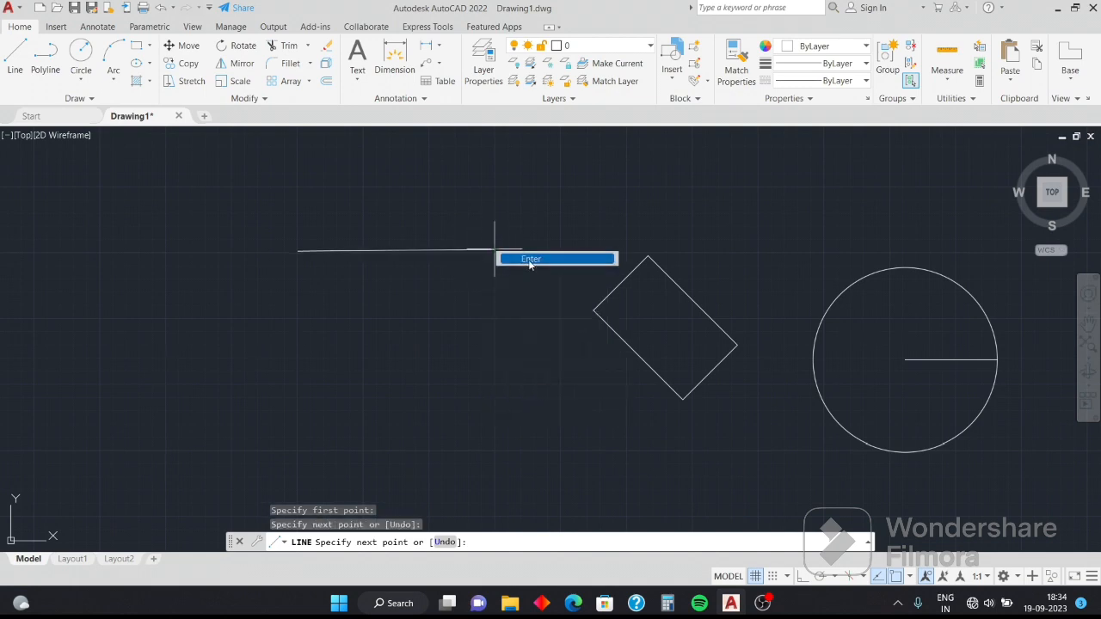
- Rotate the new line left of the rectangle by 90 degrees about its left endpoint with the Rotate command (RO)
{"action": "left_click", "coordinate": [404, 250]}
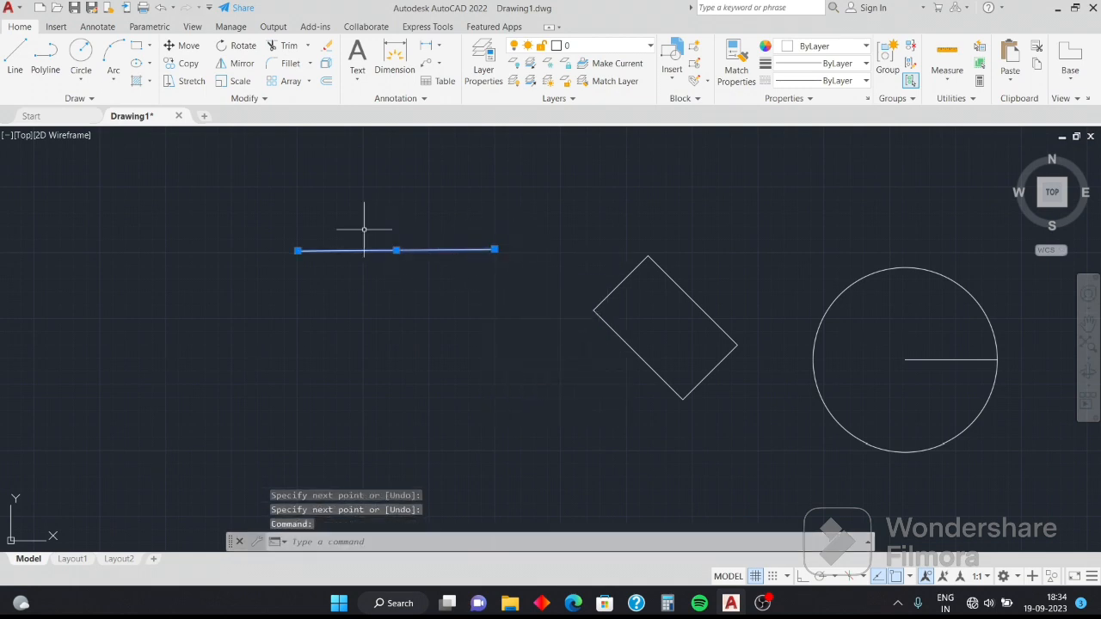
{"action": "right_click", "coordinate": [453, 246]}
{"action": "left_click", "coordinate": [361, 324]}
{"action": "left_click", "coordinate": [290, 278]}
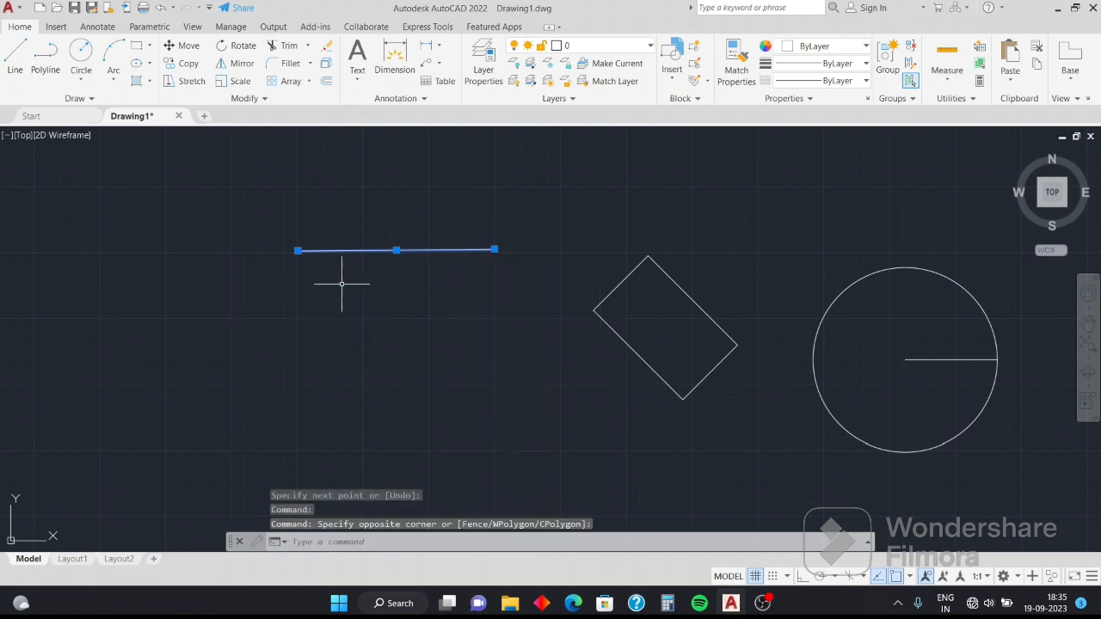
{"action": "type", "text": "ro"}
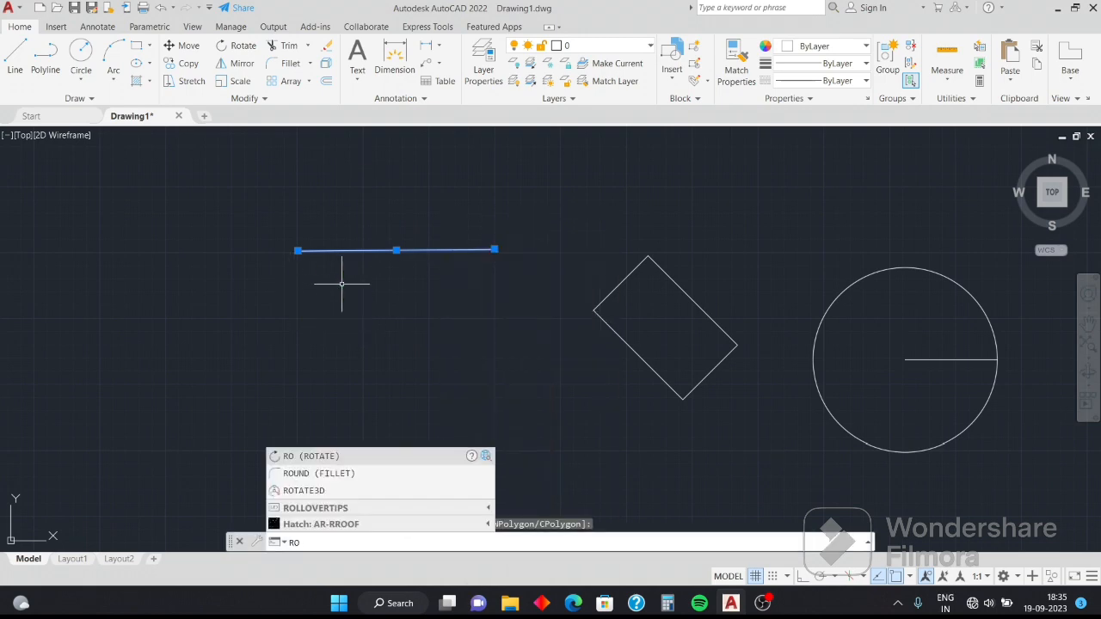
{"action": "key", "text": "Return"}
{"action": "left_click", "coordinate": [298, 251]}
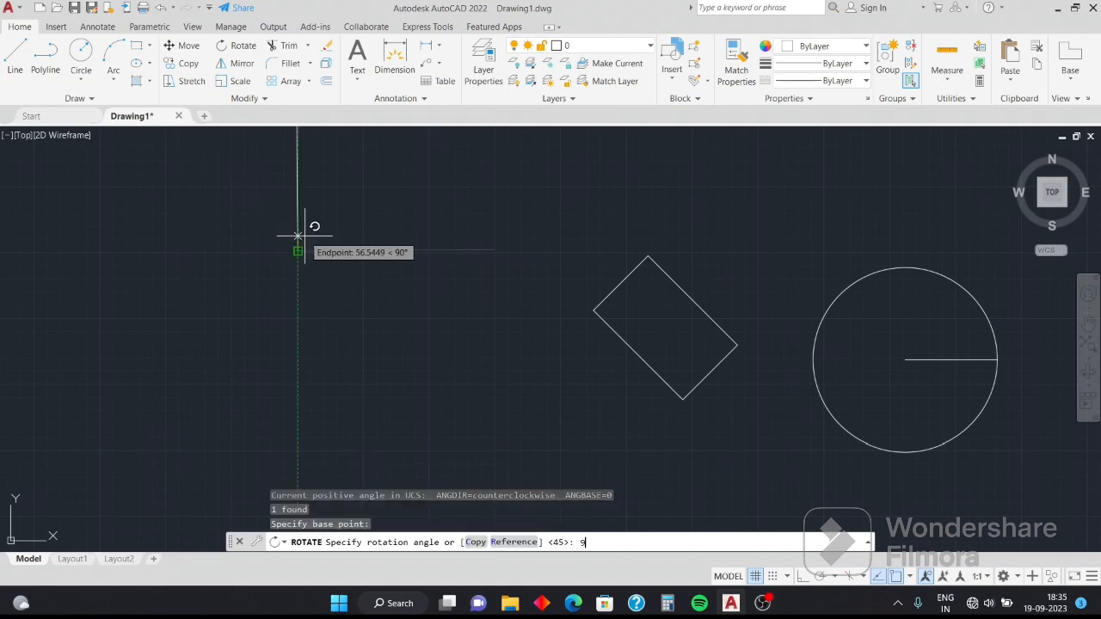
{"action": "key", "text": "Return"}
{"action": "scroll", "coordinate": [307, 241], "scroll_direction": "down", "scroll_amount": 2}
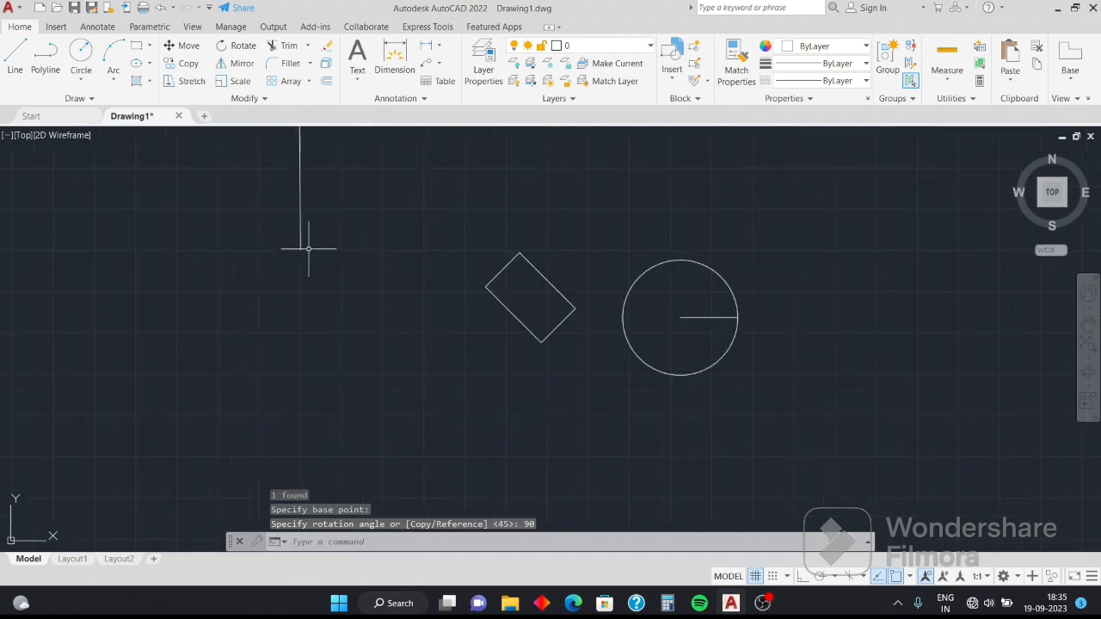
{"action": "scroll", "coordinate": [364, 246], "scroll_direction": "up", "scroll_amount": 2}
{"action": "scroll", "coordinate": [364, 246], "scroll_direction": "down", "scroll_amount": 4}
{"action": "mouse_move", "coordinate": [362, 255]}
{"action": "left_mouse_down"}
{"action": "mouse_move", "coordinate": [293, 258]}
{"action": "mouse_move", "coordinate": [393, 131]}
{"action": "mouse_move", "coordinate": [408, 145]}
{"action": "left_mouse_up"}
{"action": "left_click", "coordinate": [148, 184]}
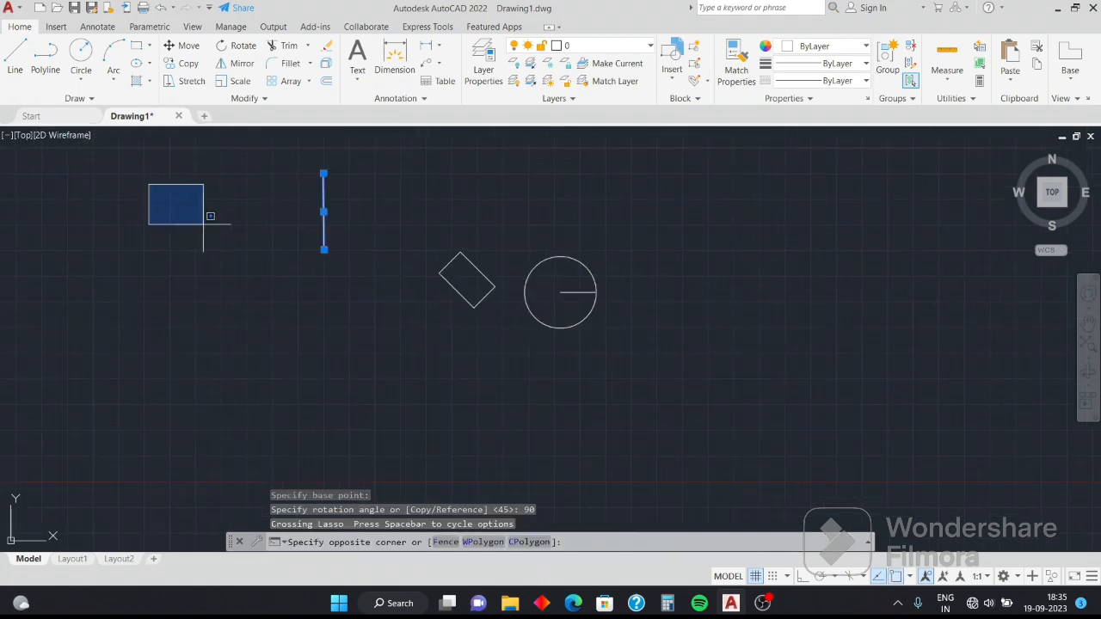
{"action": "key", "text": "Escape"}
{"action": "key", "text": "Escape"}
- Draw a single nearly horizontal line in the empty area to the upper right of the circle
{"action": "left_click", "coordinate": [15, 57]}
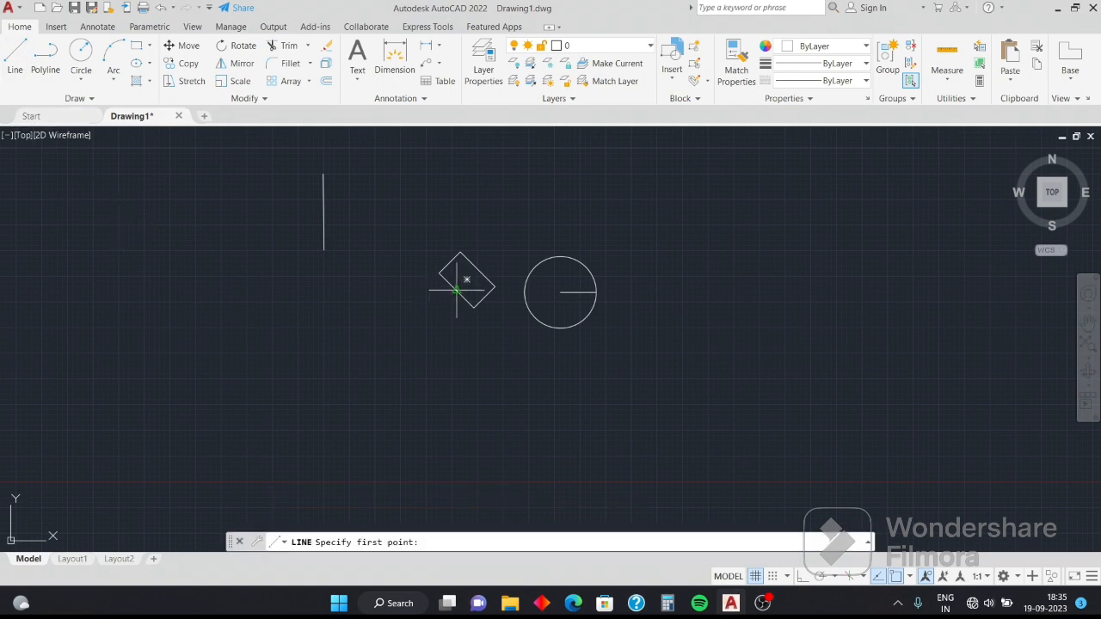
{"action": "left_click", "coordinate": [655, 230]}
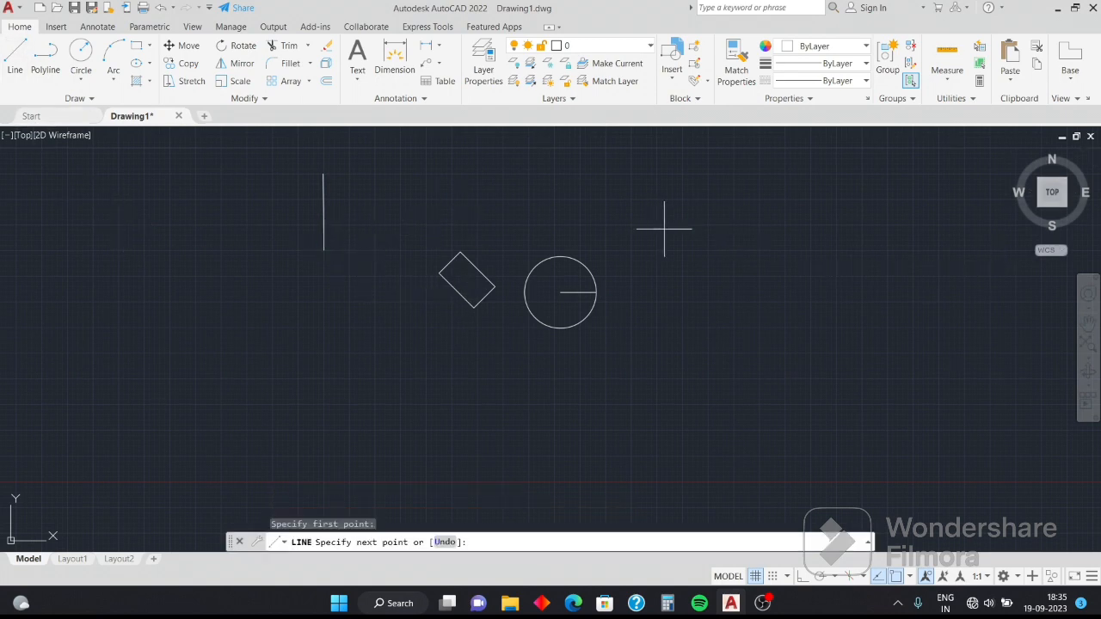
{"action": "left_click", "coordinate": [777, 229]}
{"action": "scroll", "coordinate": [777, 229], "scroll_direction": "up", "scroll_amount": 6}
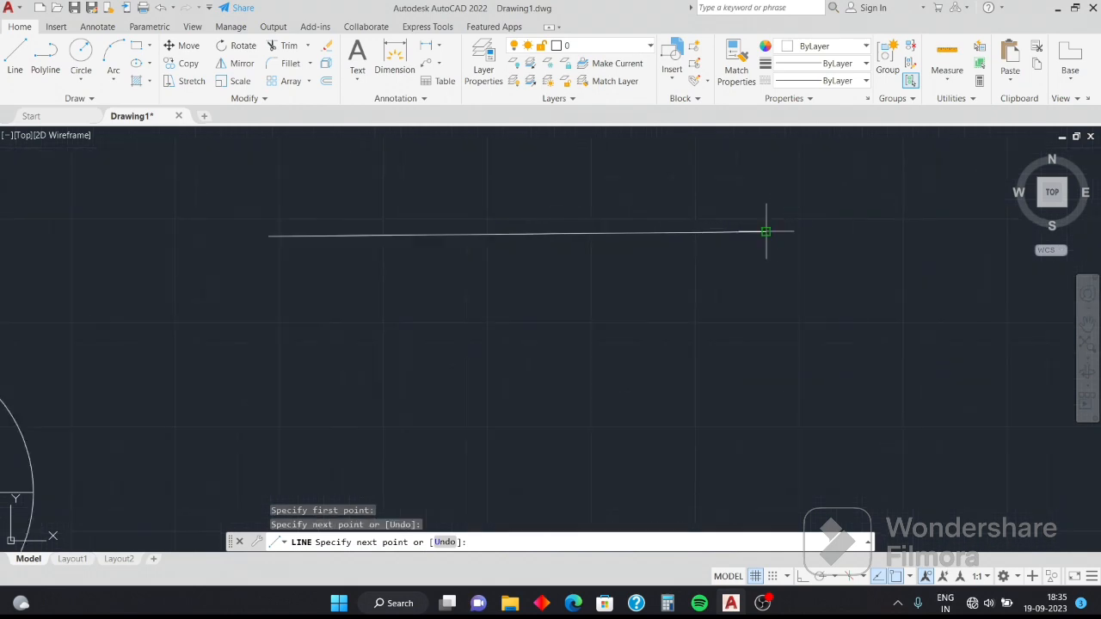
{"action": "key", "text": "Escape"}
- Rotate the line right of the circle by -90 degrees about its left endpoint with the Rotate command (RO)
{"action": "scroll", "coordinate": [765, 232], "scroll_direction": "down", "scroll_amount": 6}
{"action": "scroll", "coordinate": [467, 374], "scroll_direction": "up", "scroll_amount": 2}
{"action": "scroll", "coordinate": [527, 322], "scroll_direction": "up", "scroll_amount": 2}
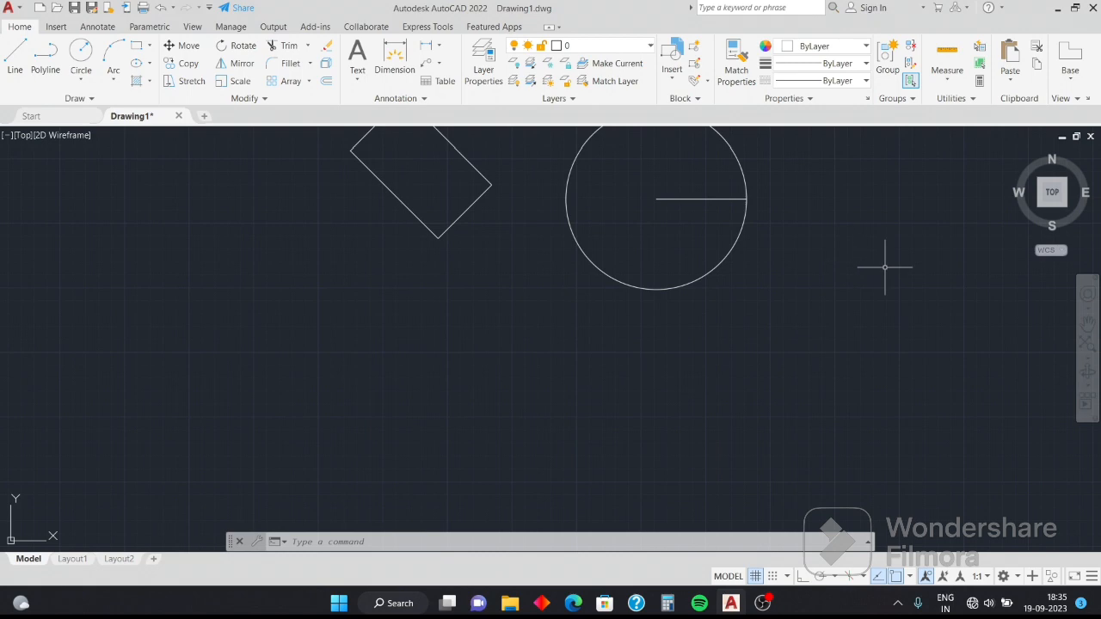
{"action": "scroll", "coordinate": [884, 267], "scroll_direction": "down", "scroll_amount": 4}
{"action": "middle_click_drag", "start_coordinate": [839, 263], "coordinate": [565, 386]}
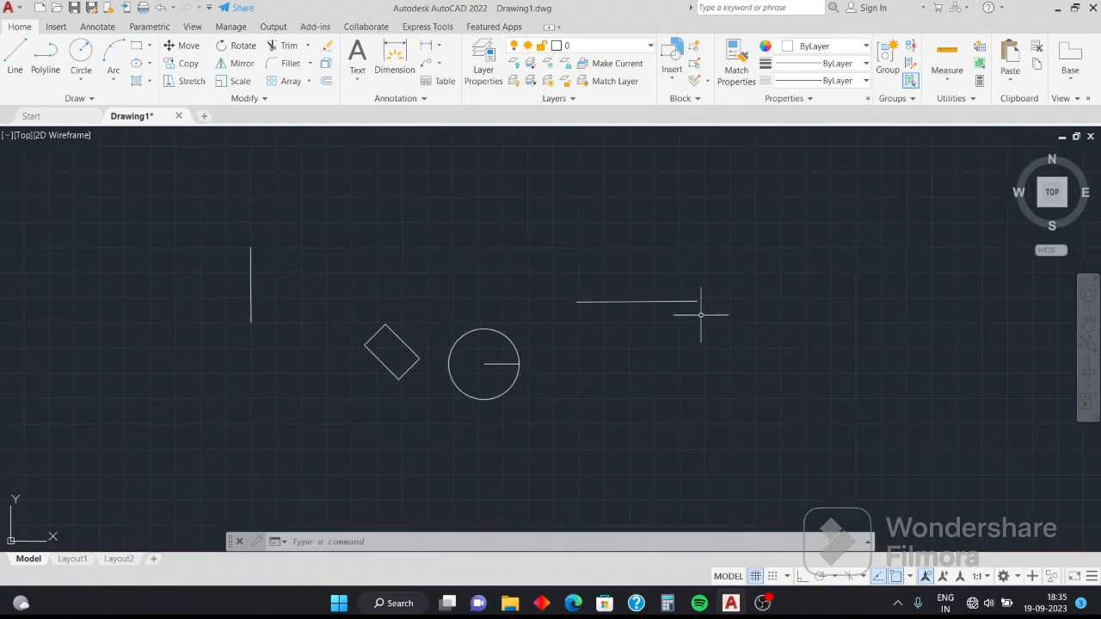
{"action": "scroll", "coordinate": [644, 283], "scroll_direction": "up", "scroll_amount": 2}
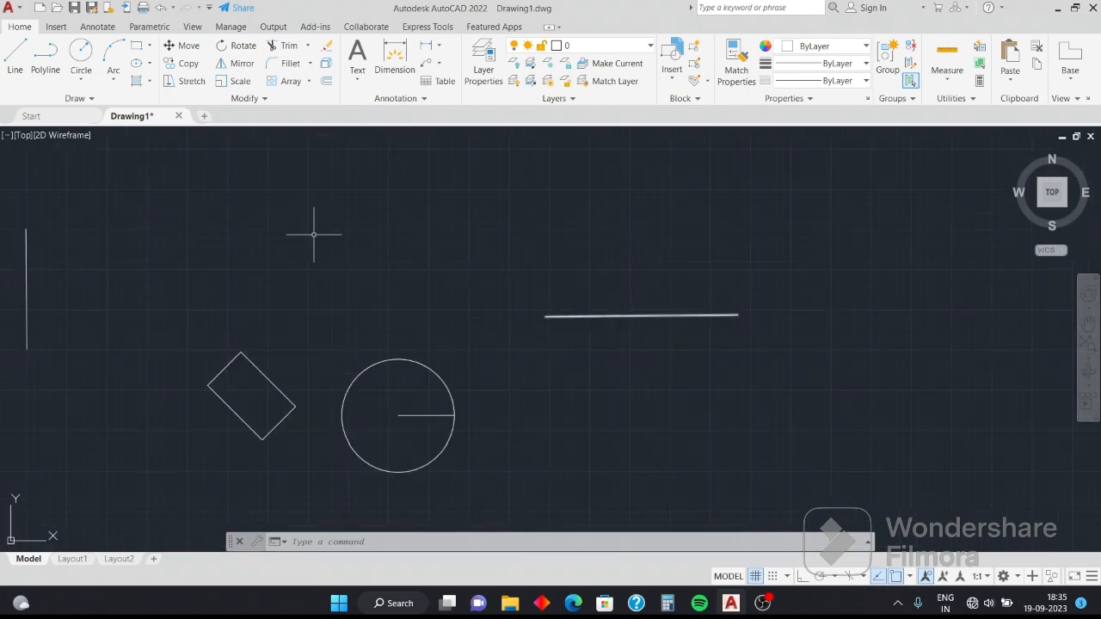
{"action": "left_click", "coordinate": [600, 316]}
{"action": "type", "text": "o"}
{"action": "key", "text": "Return"}
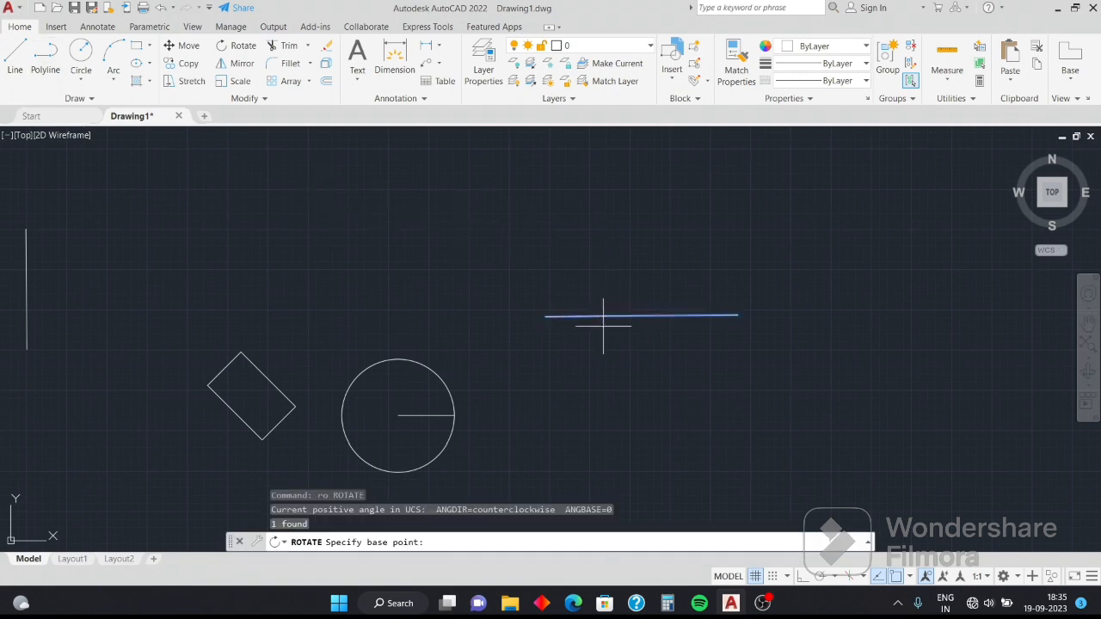
{"action": "left_click", "coordinate": [545, 317]}
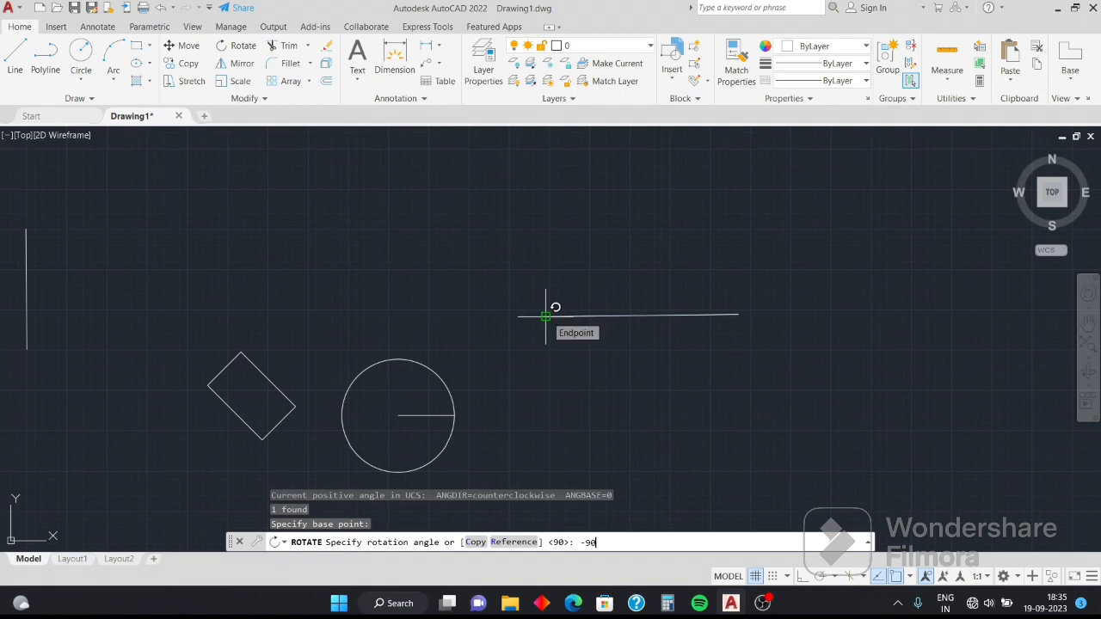
{"action": "key", "text": "Return"}
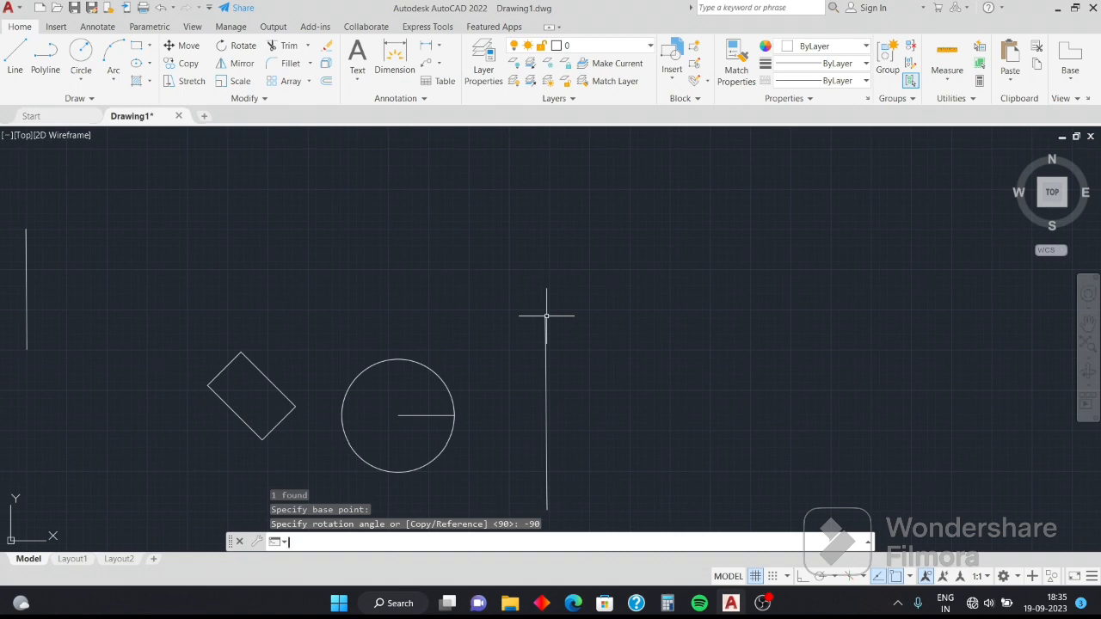
- Select both upright lines, the rectangle, the circle and its radius line together and erase them
{"action": "scroll", "coordinate": [377, 461], "scroll_direction": "up", "scroll_amount": 4}
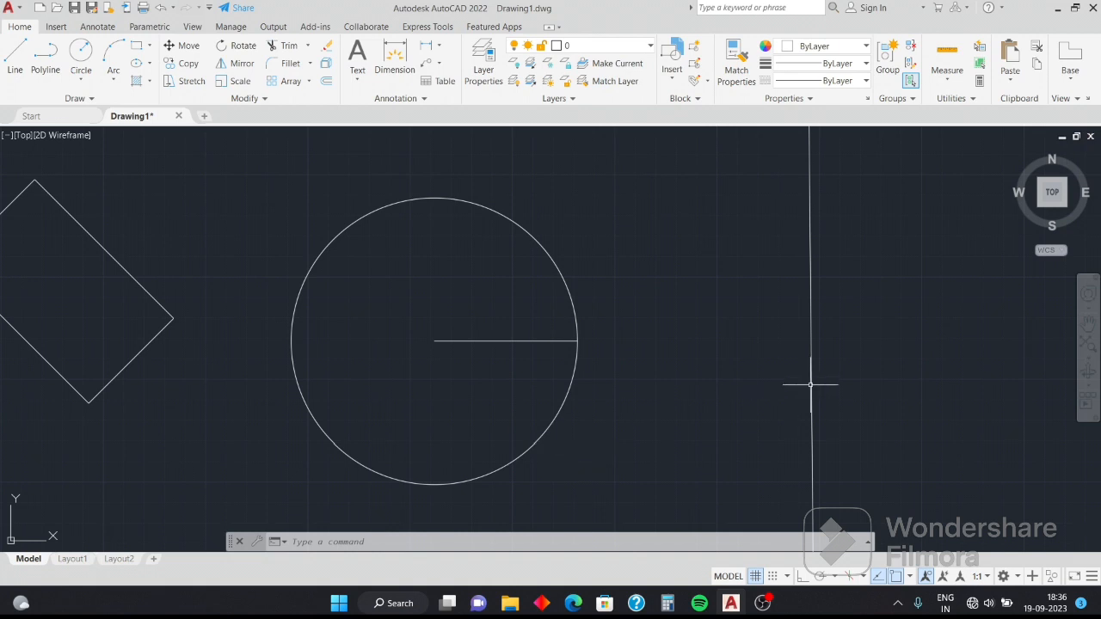
{"action": "scroll", "coordinate": [643, 395], "scroll_direction": "down", "scroll_amount": 4}
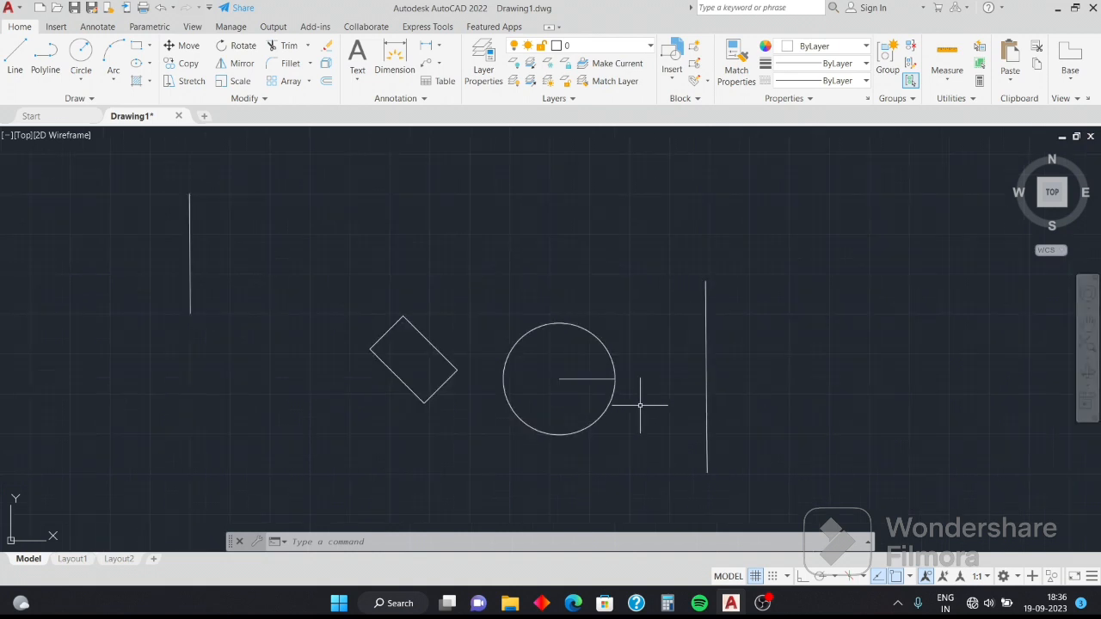
{"action": "mouse_move", "coordinate": [785, 419]}
{"action": "left_mouse_down"}
{"action": "mouse_move", "coordinate": [152, 447]}
{"action": "mouse_move", "coordinate": [344, 193]}
{"action": "left_mouse_up"}
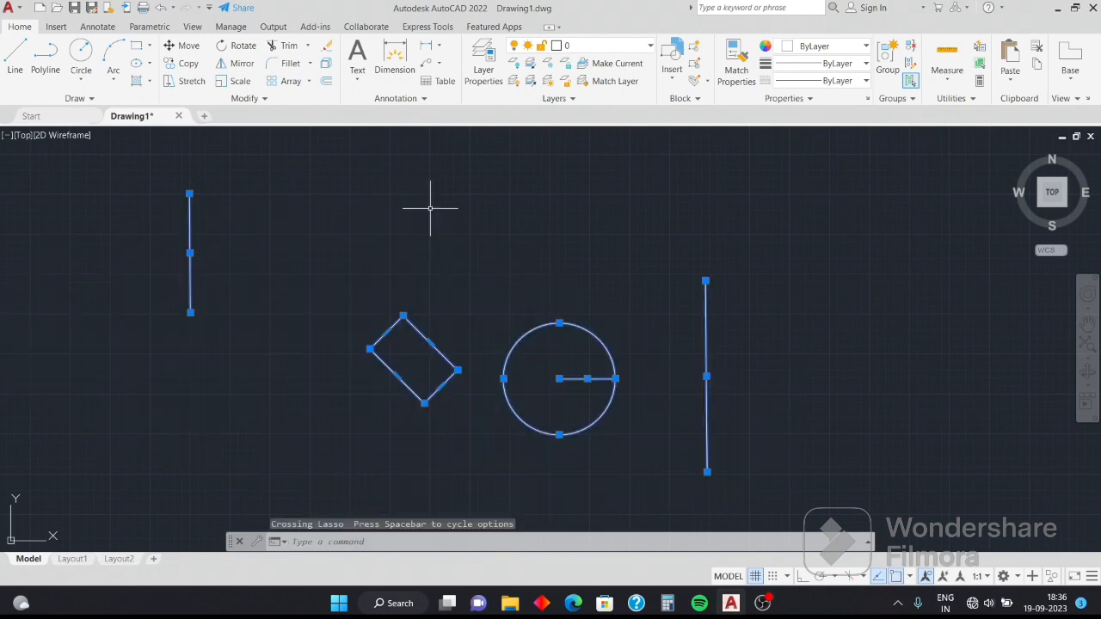
{"action": "key", "text": "Delete"}
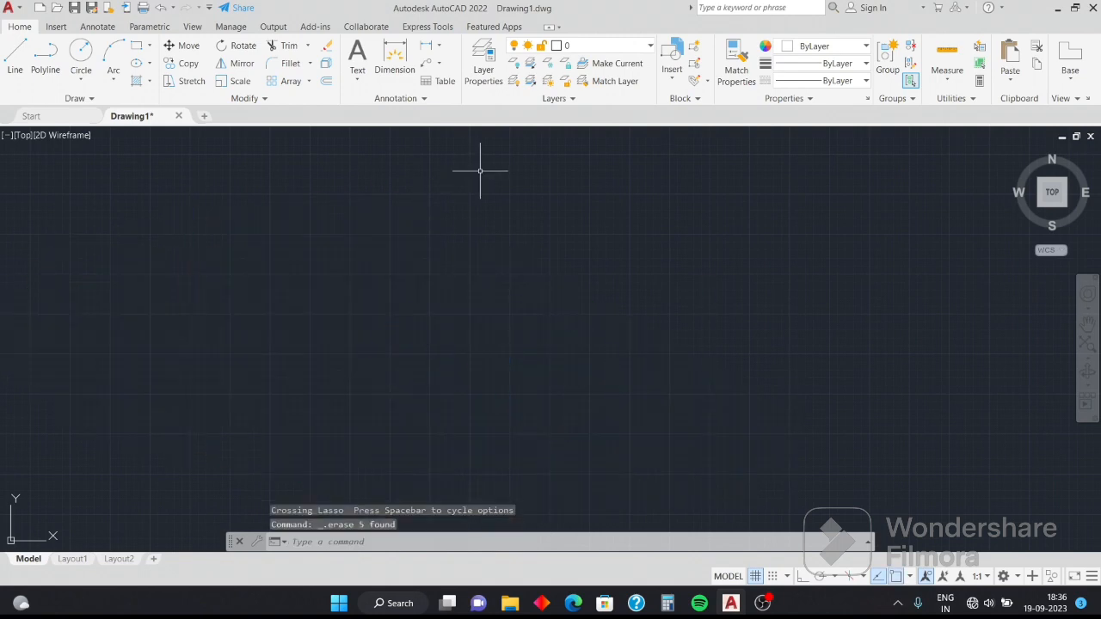
- Draw a single nearly horizontal line near the middle of the empty drawing with the Line command
{"action": "left_click", "coordinate": [82, 82]}
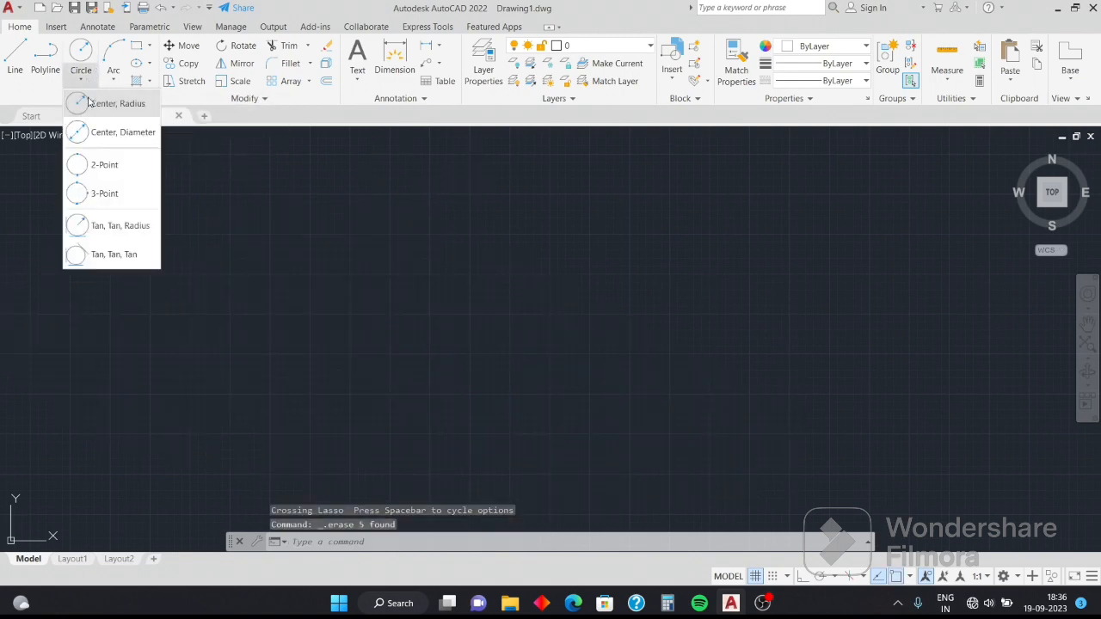
{"action": "left_click", "coordinate": [13, 67]}
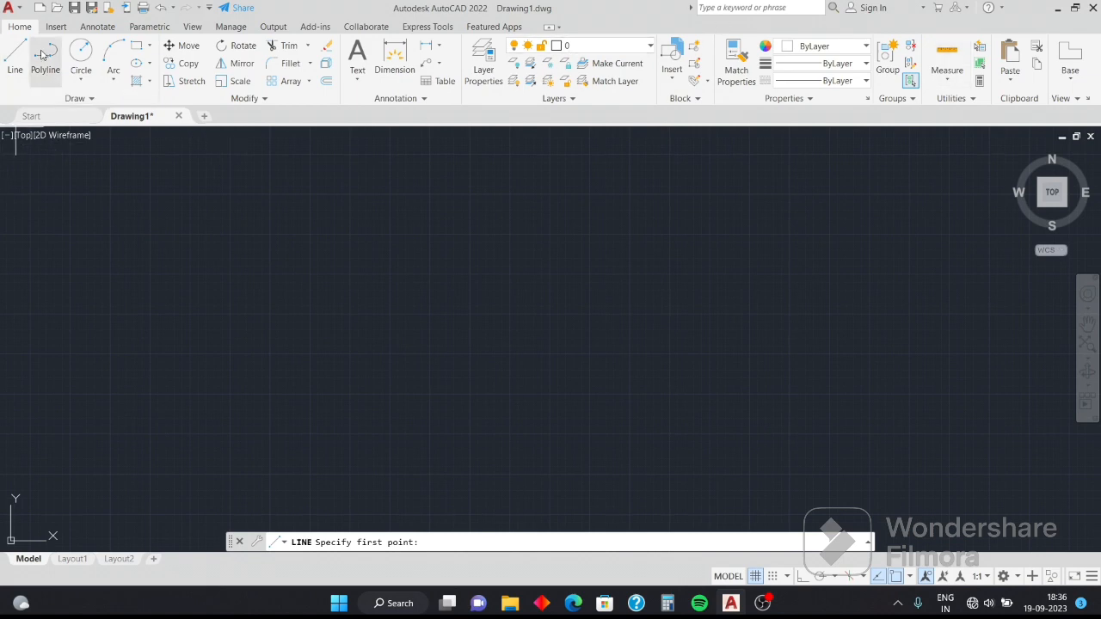
{"action": "left_click", "coordinate": [446, 252]}
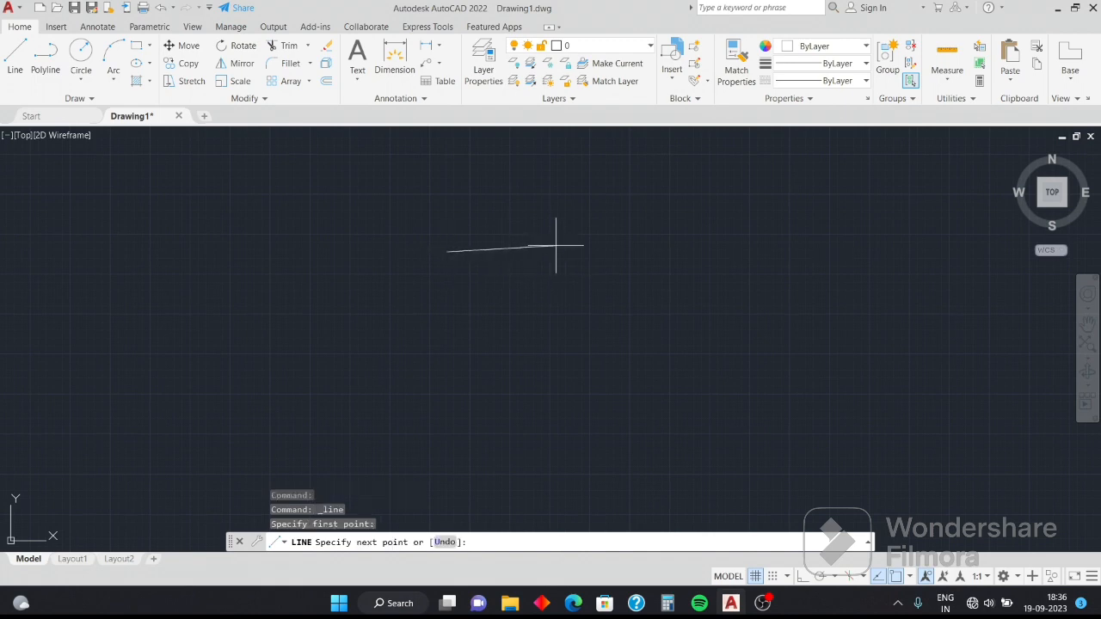
{"action": "left_click", "coordinate": [595, 250]}
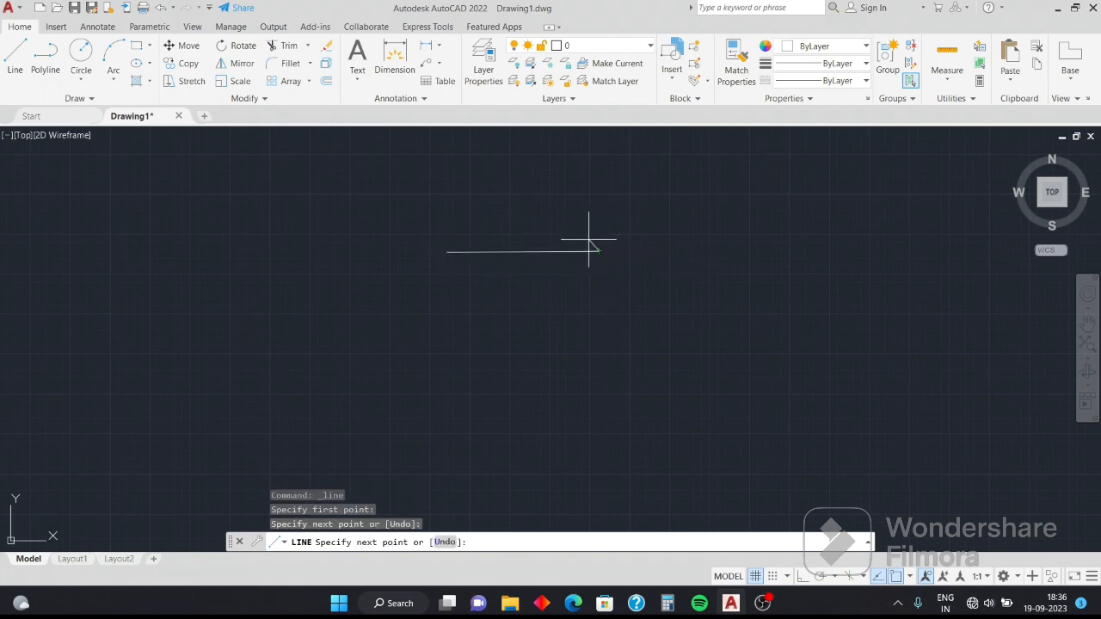
{"action": "key", "text": "Escape"}
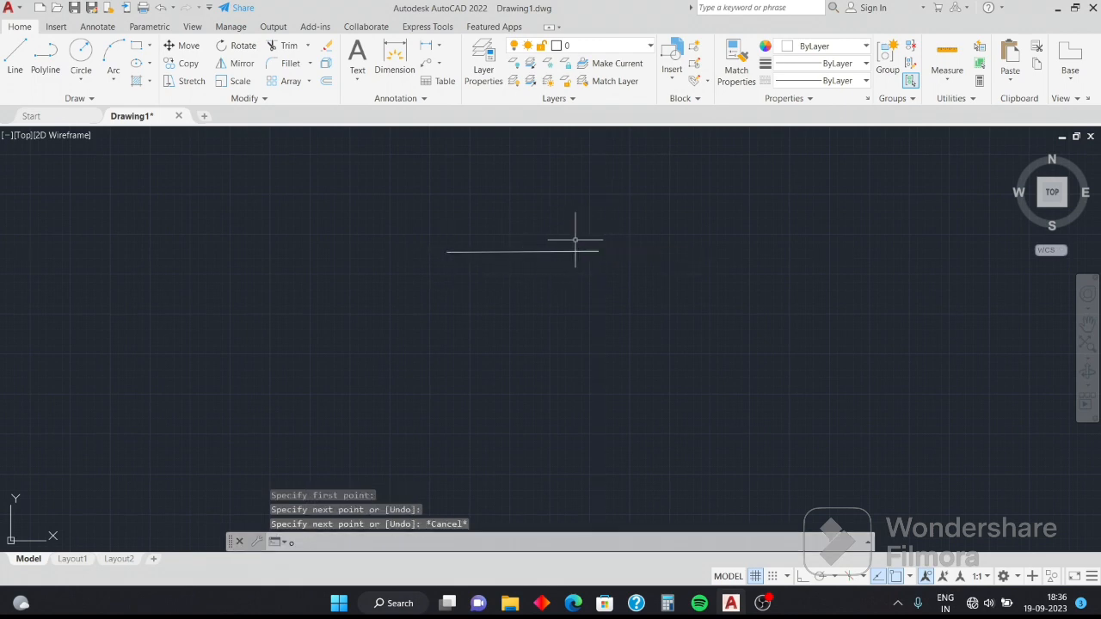
- Start the Offset command (O) and set the offset distance to 10, measured from the line's midpoint
{"action": "type", "text": "o"}
{"action": "key", "text": "Return"}
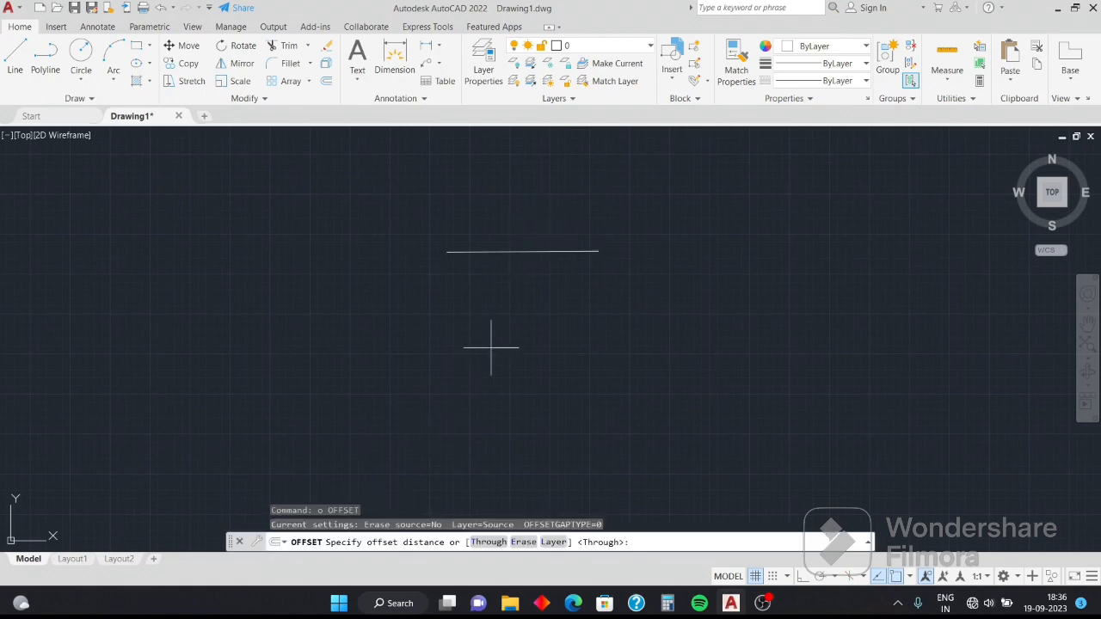
{"action": "left_click", "coordinate": [523, 251]}
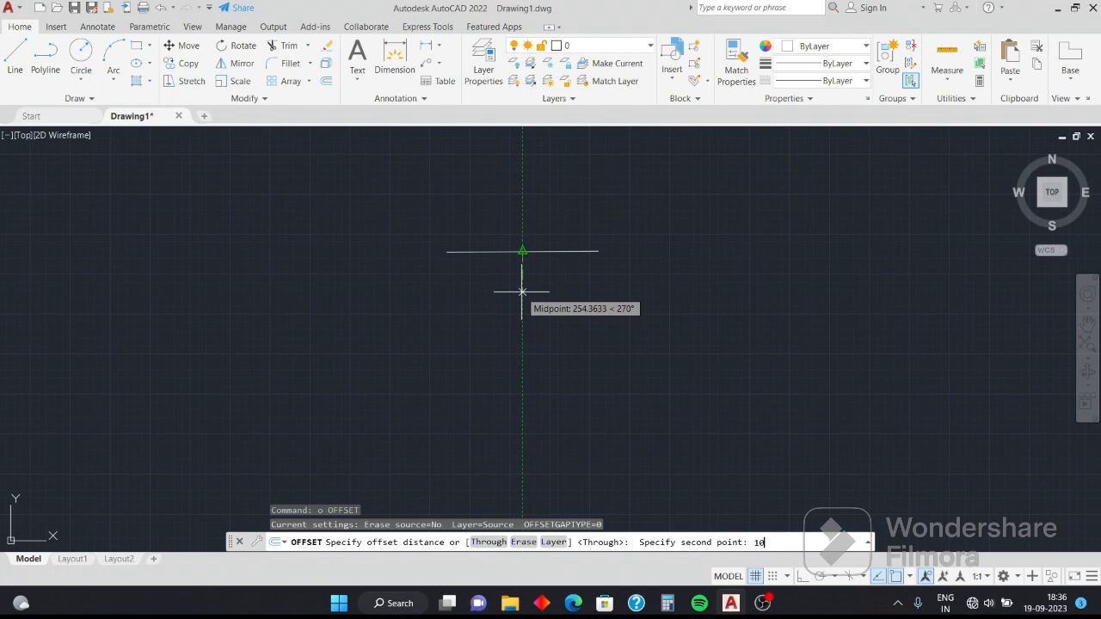
{"action": "key", "text": "Return"}
- Offset the line to its upper side, entering 50 for the side point
{"action": "scroll", "coordinate": [488, 194], "scroll_direction": "up", "scroll_amount": 3}
{"action": "scroll", "coordinate": [546, 315], "scroll_direction": "up", "scroll_amount": 2}
{"action": "scroll", "coordinate": [585, 438], "scroll_direction": "down", "scroll_amount": 2}
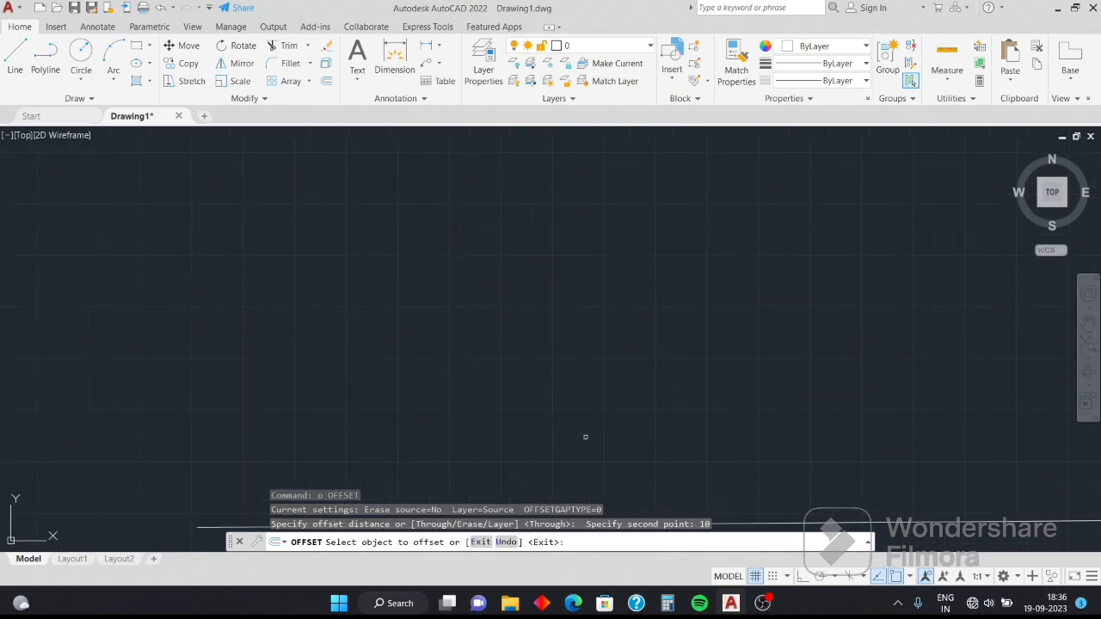
{"action": "middle_click_drag", "start_coordinate": [581, 389], "coordinate": [504, 187]}
{"action": "scroll", "coordinate": [510, 229], "scroll_direction": "up", "scroll_amount": 2}
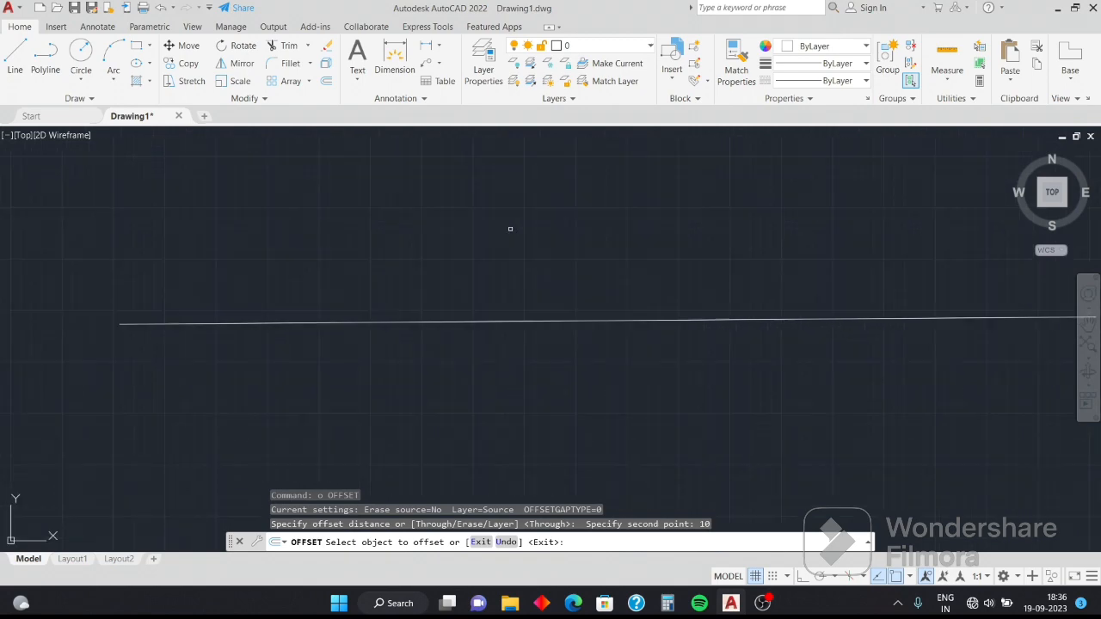
{"action": "left_click", "coordinate": [521, 319]}
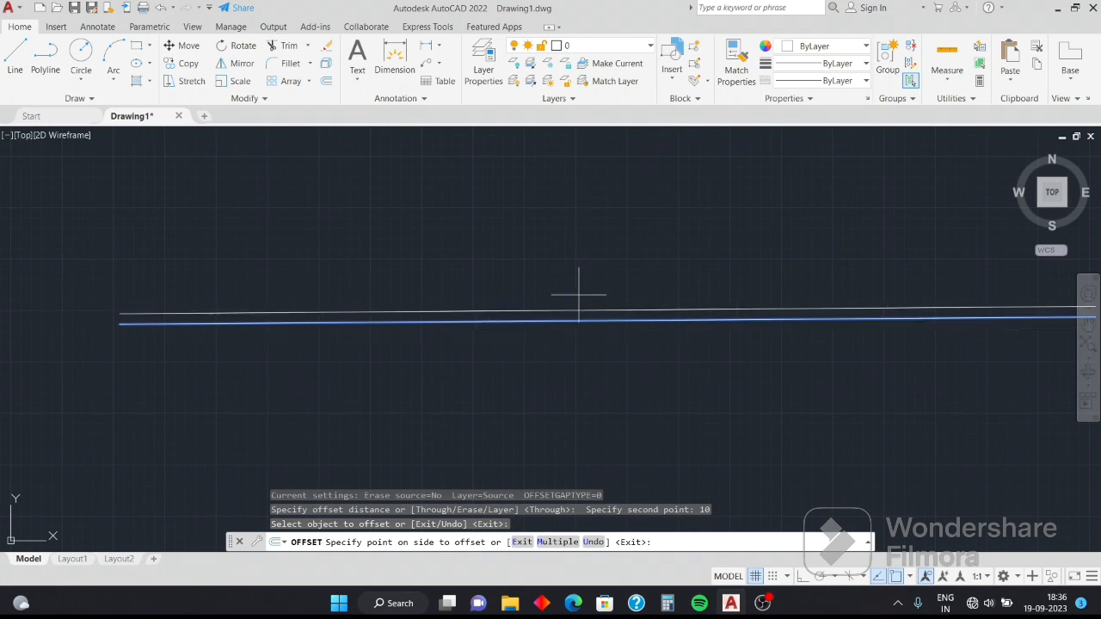
{"action": "scroll", "coordinate": [597, 275], "scroll_direction": "up", "scroll_amount": 4}
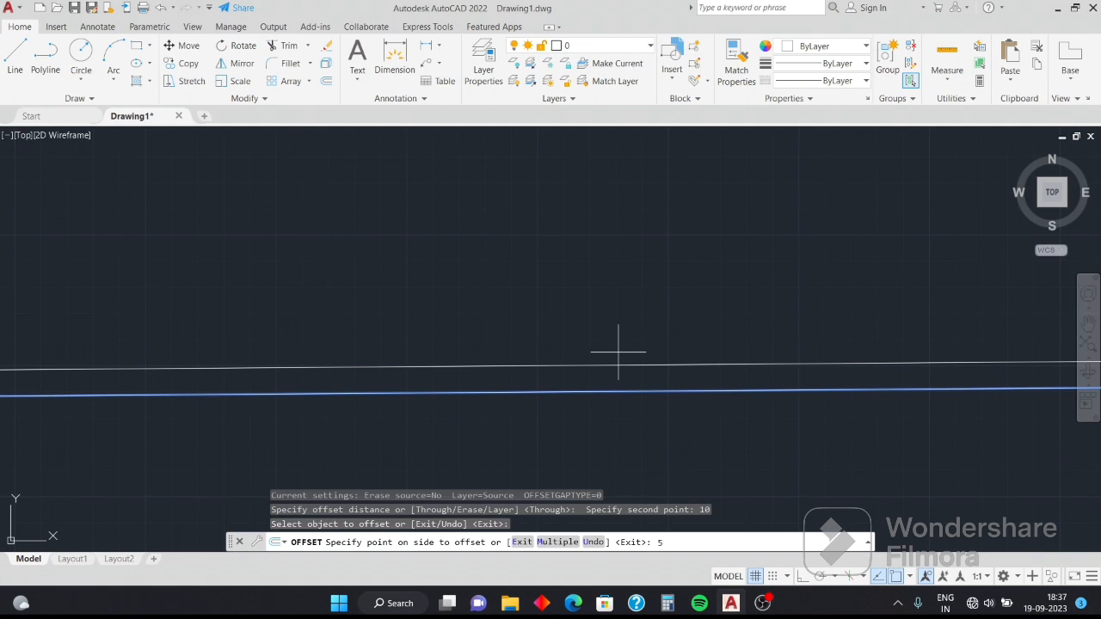
{"action": "type", "text": "0"}
{"action": "key", "text": "Return"}
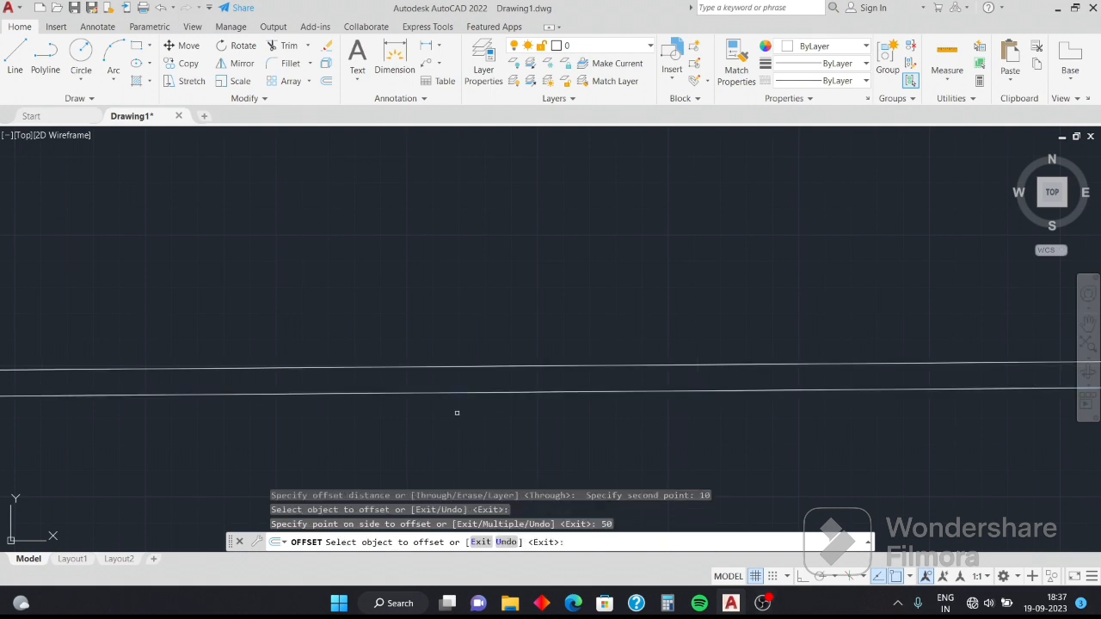
{"action": "scroll", "coordinate": [560, 376], "scroll_direction": "up", "scroll_amount": 6}
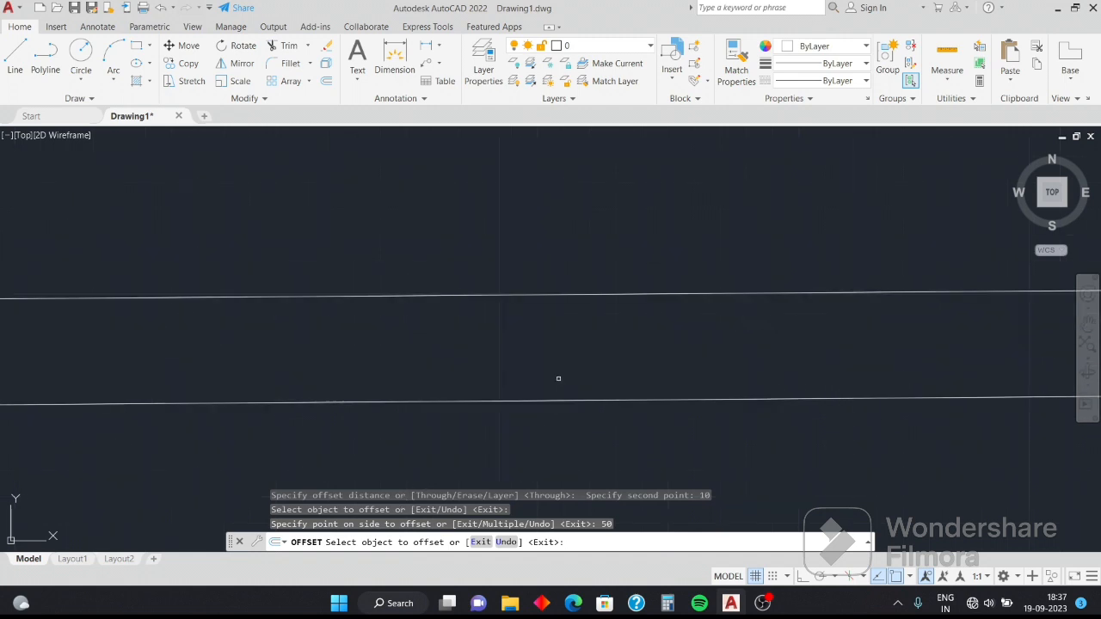
- End the Offset command and erase both parallel lines together
{"action": "key", "text": "Escape"}
{"action": "mouse_move", "coordinate": [564, 369]}
{"action": "left_mouse_down"}
{"action": "mouse_move", "coordinate": [580, 388]}
{"action": "mouse_move", "coordinate": [659, 302]}
{"action": "left_mouse_up"}
{"action": "key", "text": "Delete"}
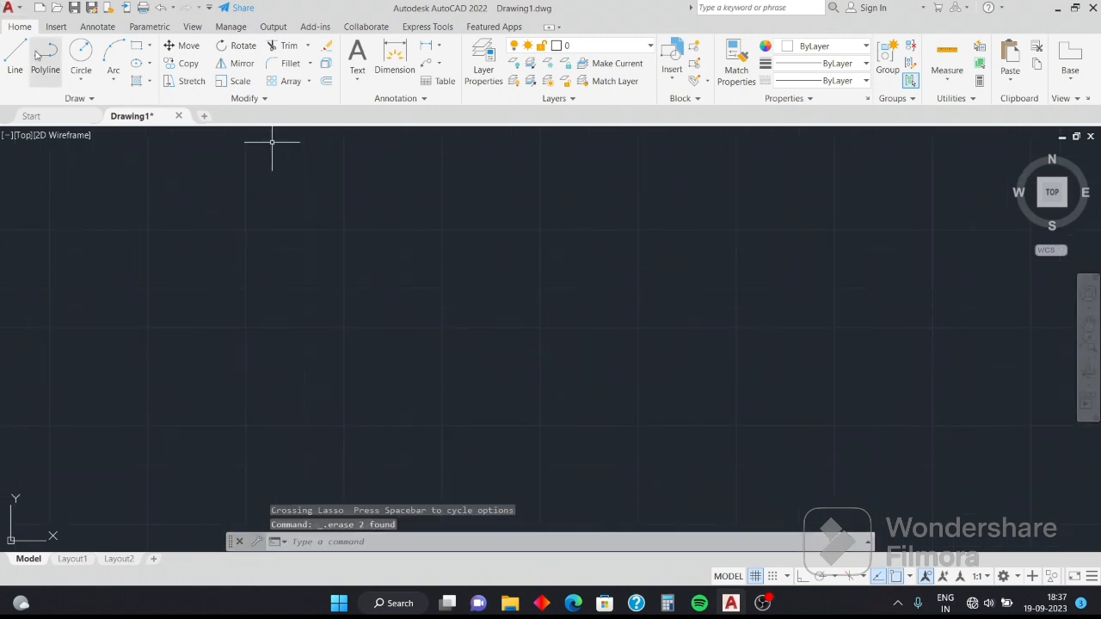
- Draw a single long, nearly horizontal line across the middle of the empty drawing
{"action": "left_click", "coordinate": [15, 60]}
{"action": "left_click", "coordinate": [326, 302]}
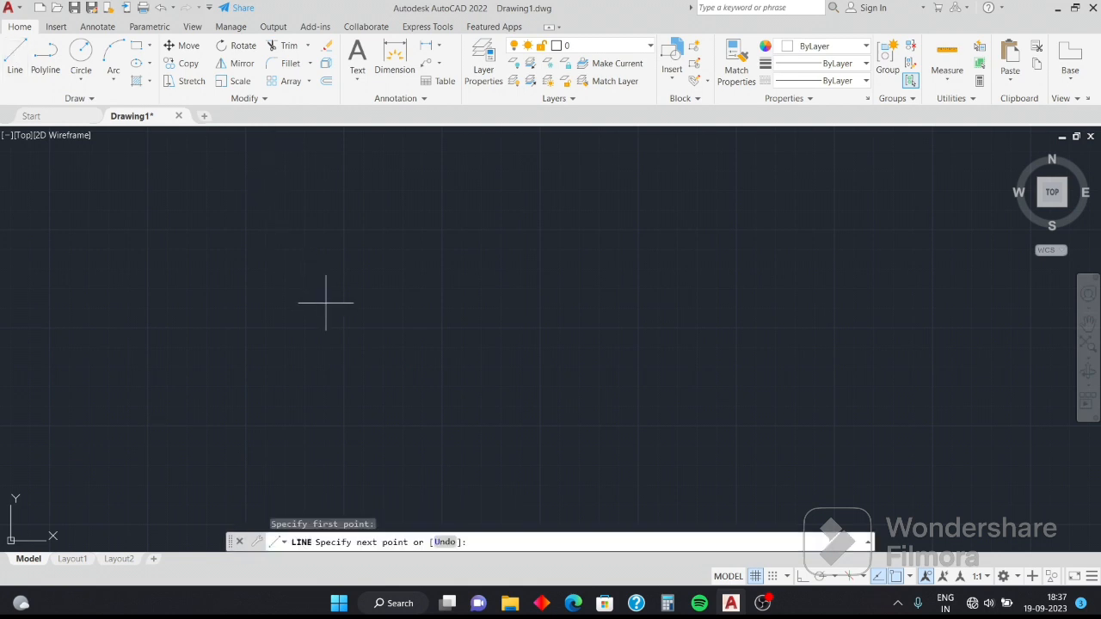
{"action": "left_click", "coordinate": [987, 314]}
{"action": "key", "text": "Escape"}
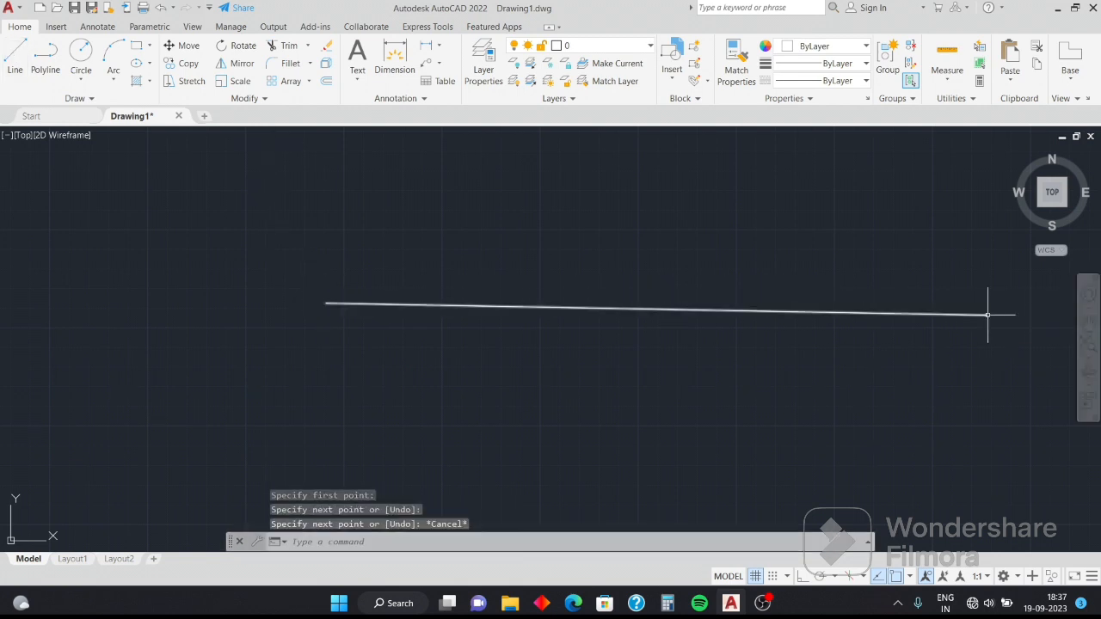
- Offset the line by a distance of 100 to its lower side and end the Offset command
{"action": "left_click", "coordinate": [645, 308]}
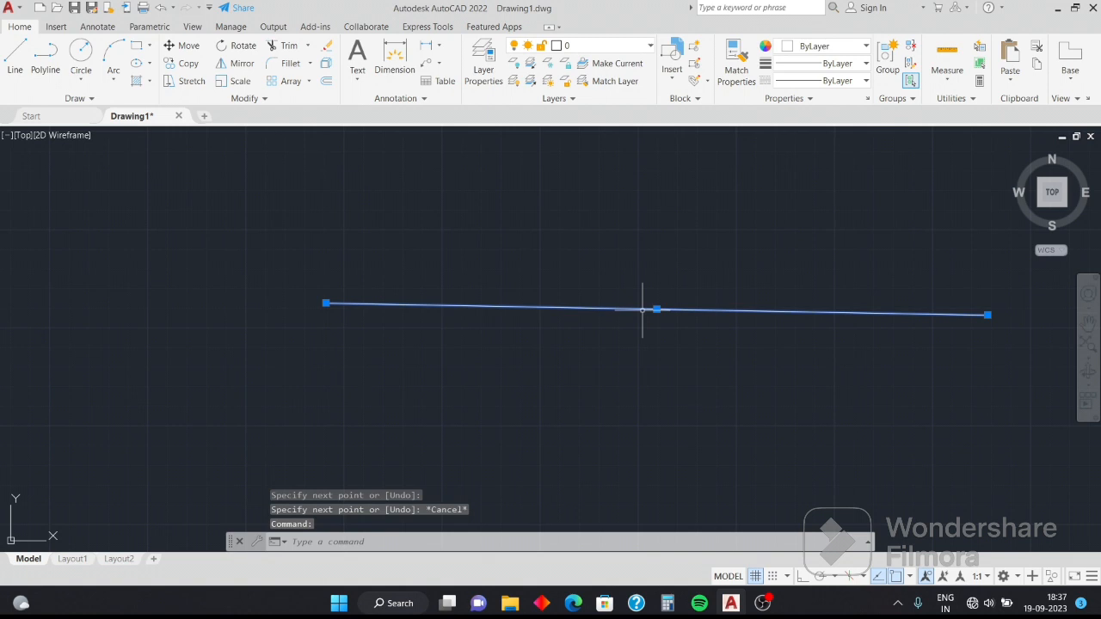
{"action": "type", "text": "o"}
{"action": "key", "text": "Return"}
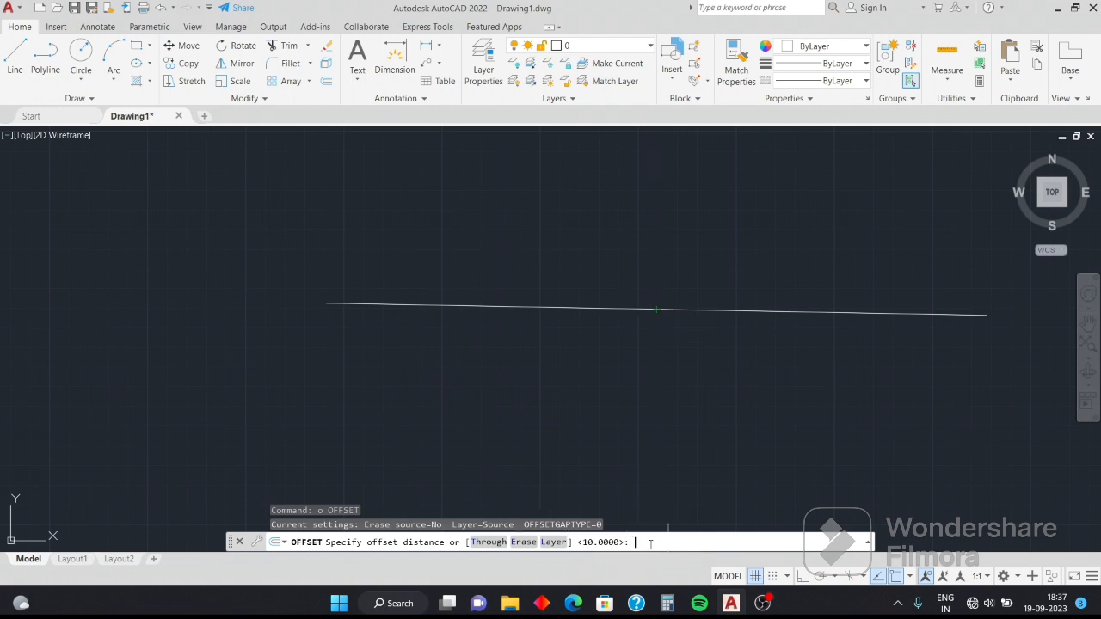
{"action": "type", "text": "100"}
{"action": "key", "text": "Return"}
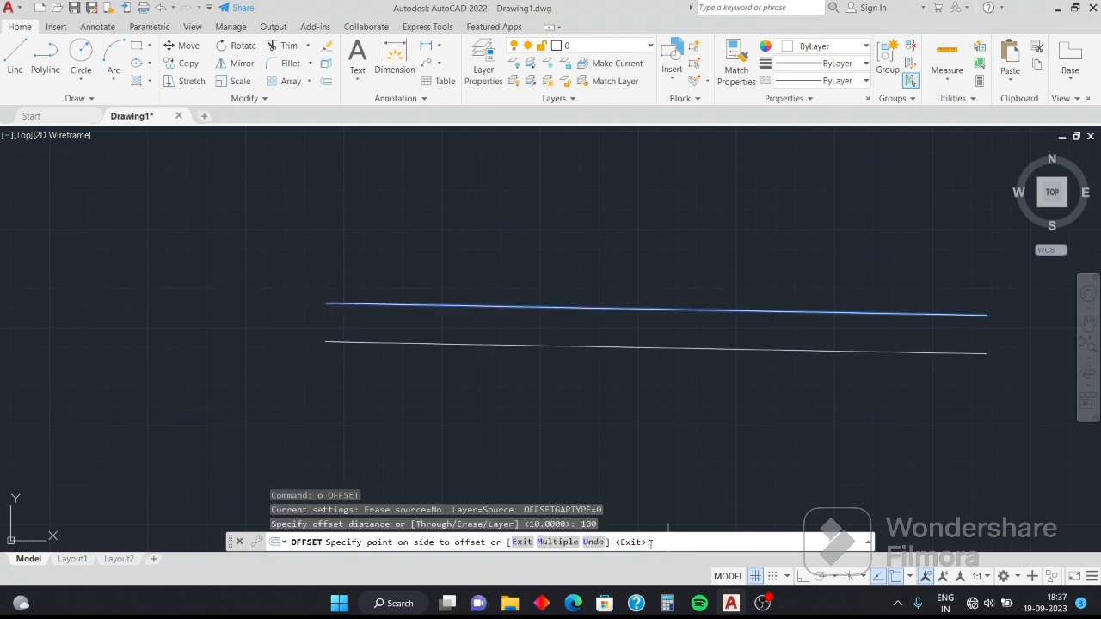
{"action": "left_click", "coordinate": [645, 381]}
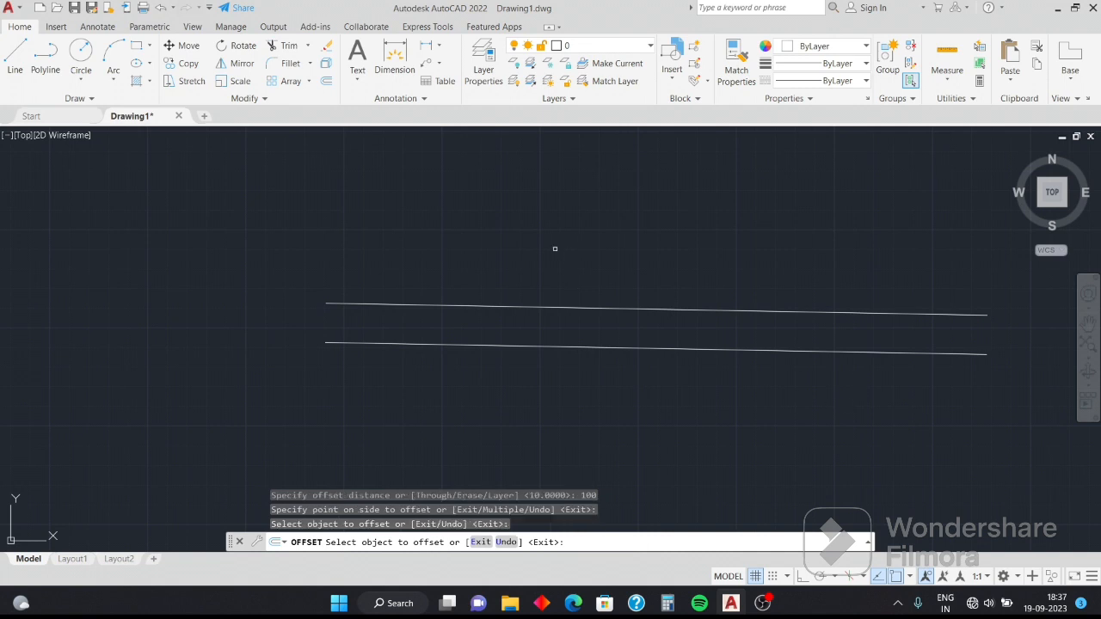
{"action": "key", "text": "Escape"}
{"action": "key", "text": "Escape"}
{"action": "key", "text": "Escape"}
{"action": "key", "text": "Escape"}
- Draw a freehand rectangle on the empty area to the left of the two parallel lines
{"action": "scroll", "coordinate": [512, 245], "scroll_direction": "down", "scroll_amount": 8}
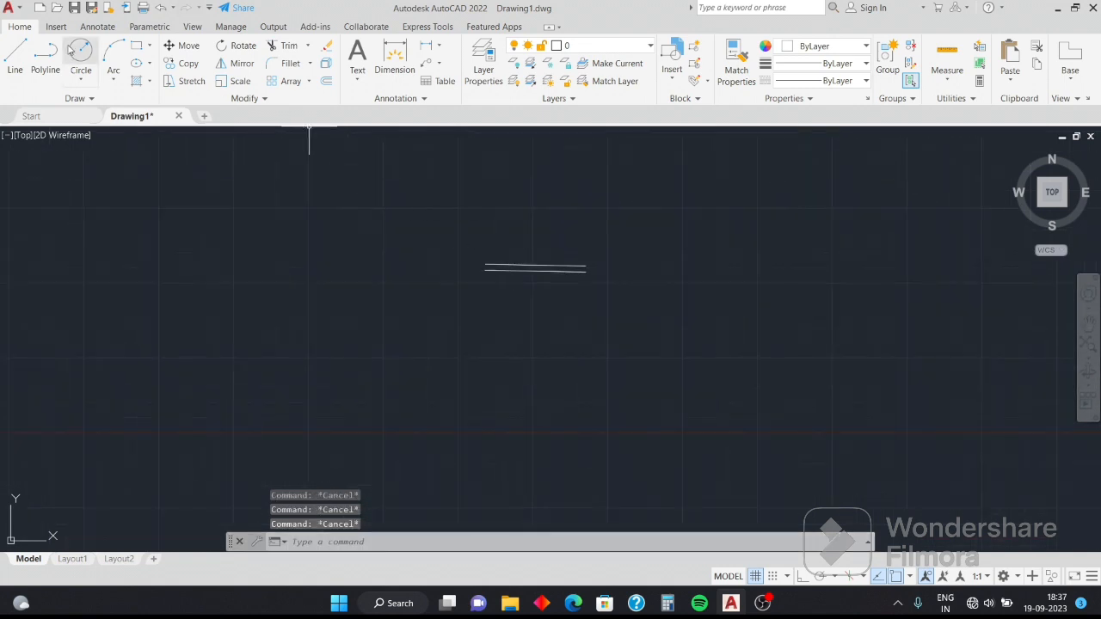
{"action": "left_click", "coordinate": [136, 45]}
{"action": "left_click", "coordinate": [255, 218]}
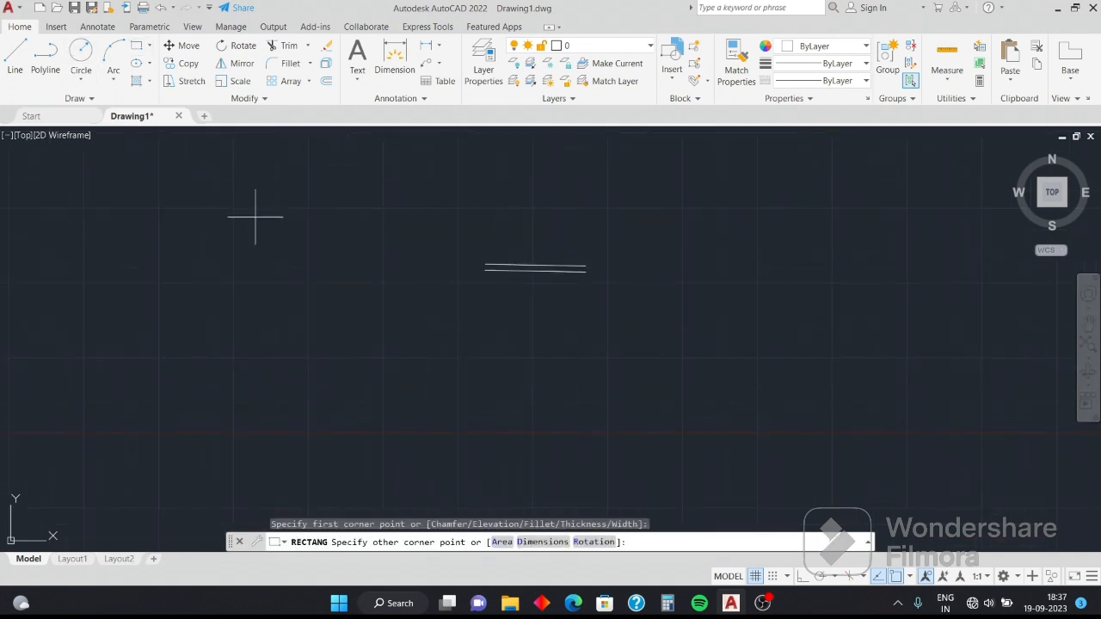
{"action": "left_click", "coordinate": [391, 314]}
{"action": "key", "text": "Escape"}
- Offset the rectangle outward, picking its centre as the first distance point and entering 100 for the second point
{"action": "mouse_move", "coordinate": [445, 343]}
{"action": "left_mouse_down"}
{"action": "mouse_move", "coordinate": [197, 253]}
{"action": "mouse_move", "coordinate": [457, 194]}
{"action": "left_mouse_up"}
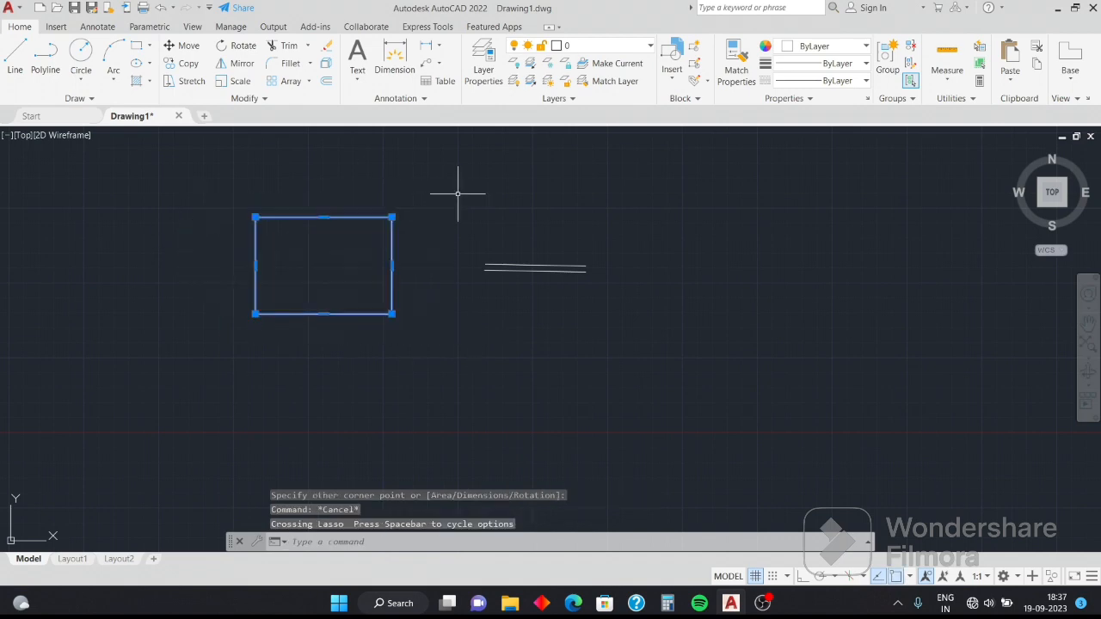
{"action": "type", "text": "o"}
{"action": "key", "text": "Return"}
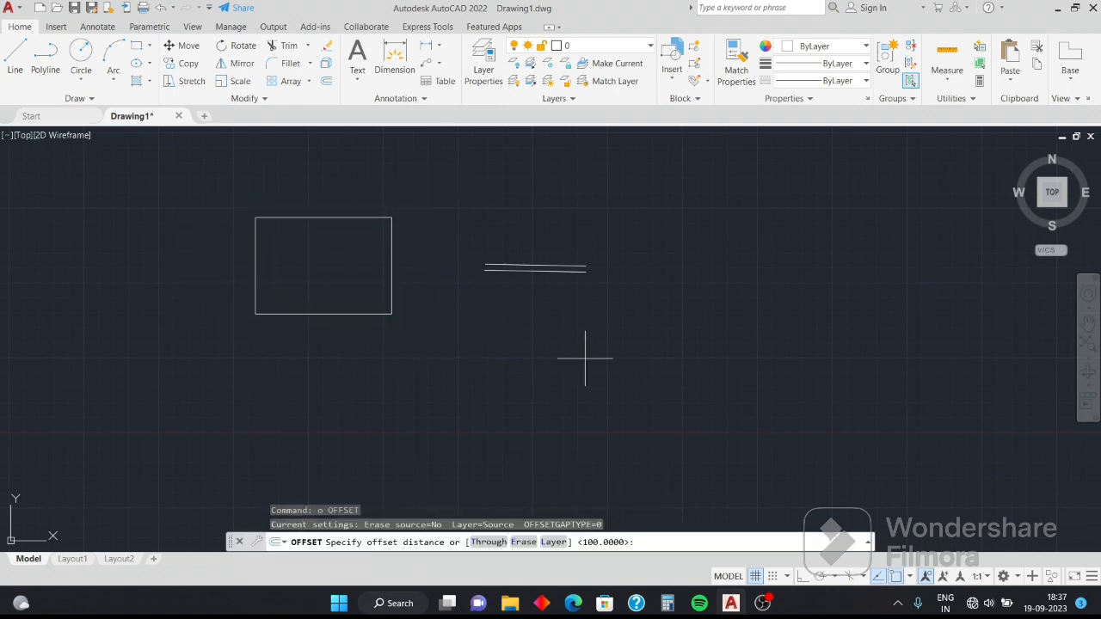
{"action": "left_click", "coordinate": [323, 265]}
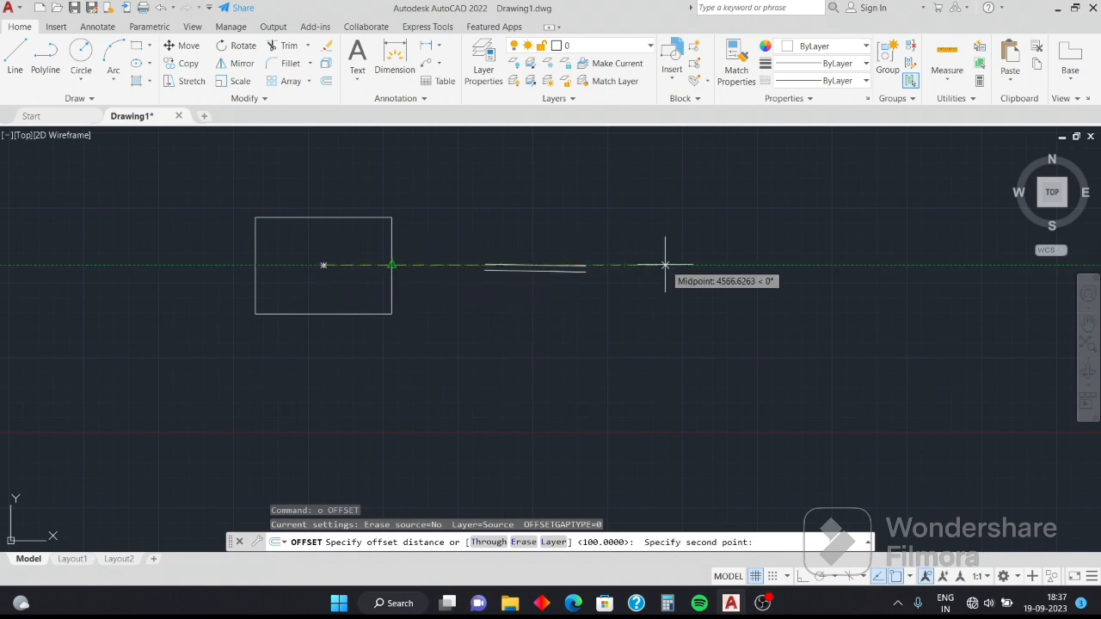
{"action": "type", "text": "100"}
{"action": "key", "text": "Return"}
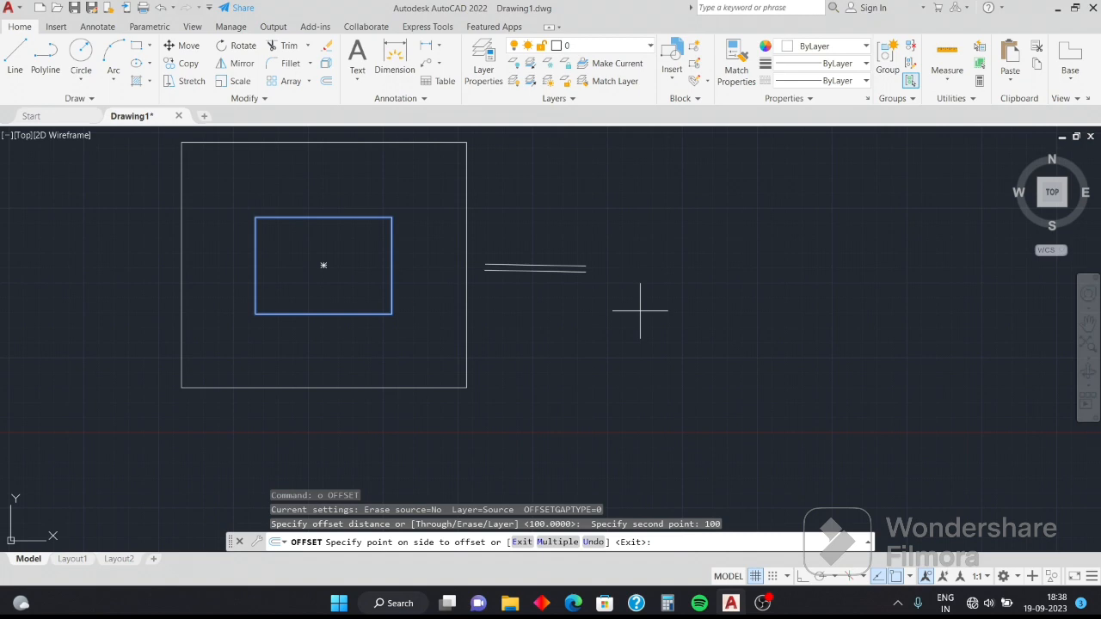
{"action": "left_click", "coordinate": [571, 255]}
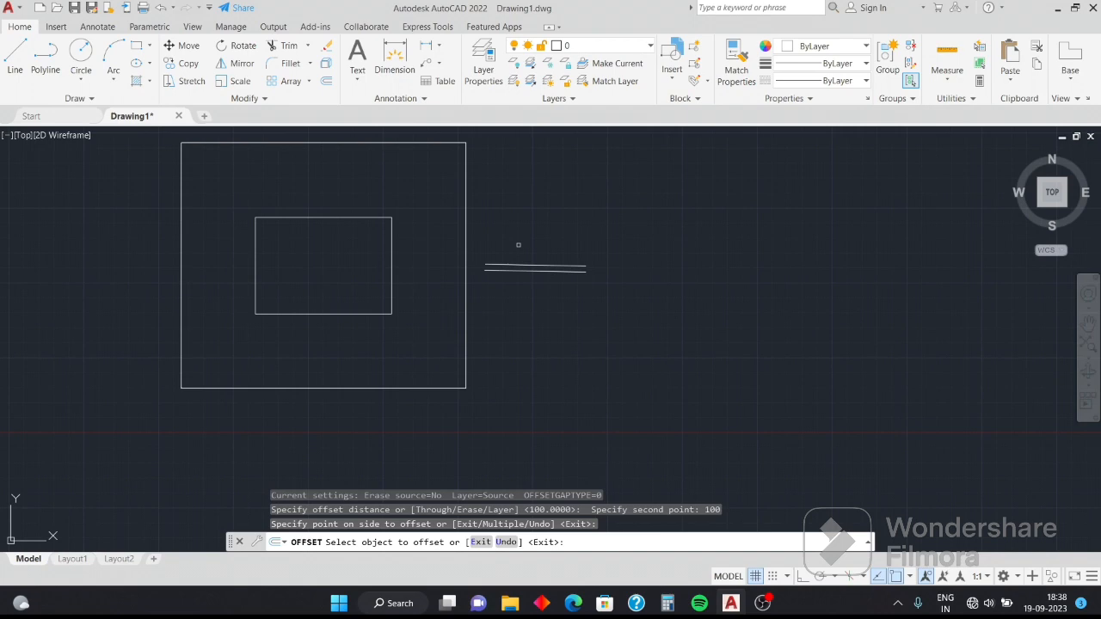
- End the Offset command and erase both rectangles and both lines together
{"action": "scroll", "coordinate": [648, 319], "scroll_direction": "down", "scroll_amount": 4}
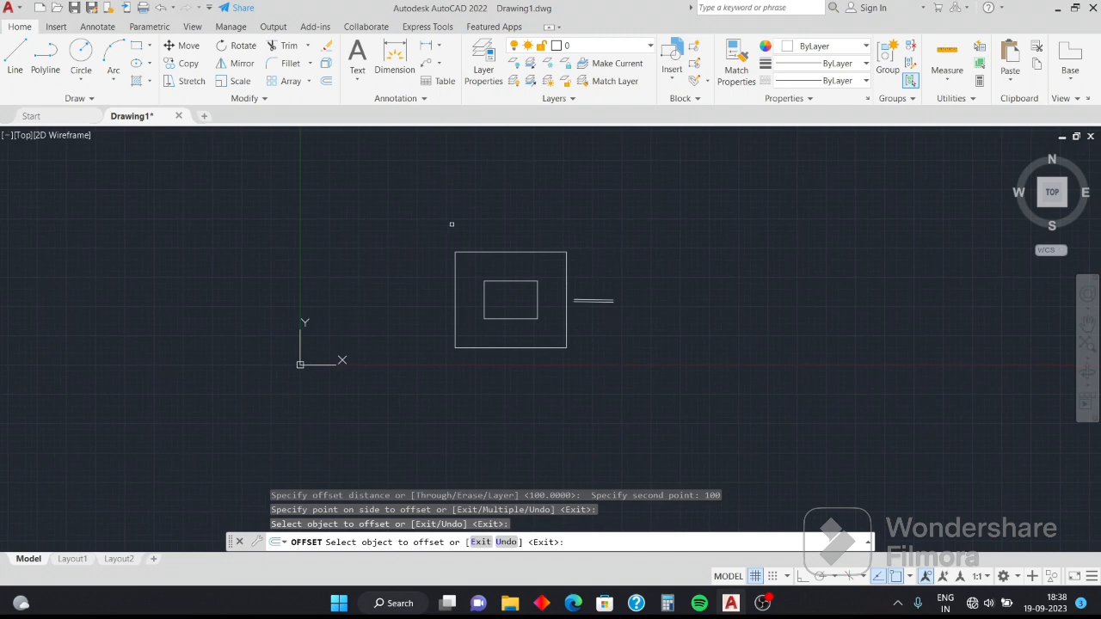
{"action": "key", "text": "Escape"}
{"action": "mouse_move", "coordinate": [636, 328]}
{"action": "left_mouse_down"}
{"action": "mouse_move", "coordinate": [613, 129]}
{"action": "mouse_move", "coordinate": [856, 231]}
{"action": "mouse_move", "coordinate": [845, 238]}
{"action": "left_mouse_up"}
{"action": "key", "text": "Delete"}
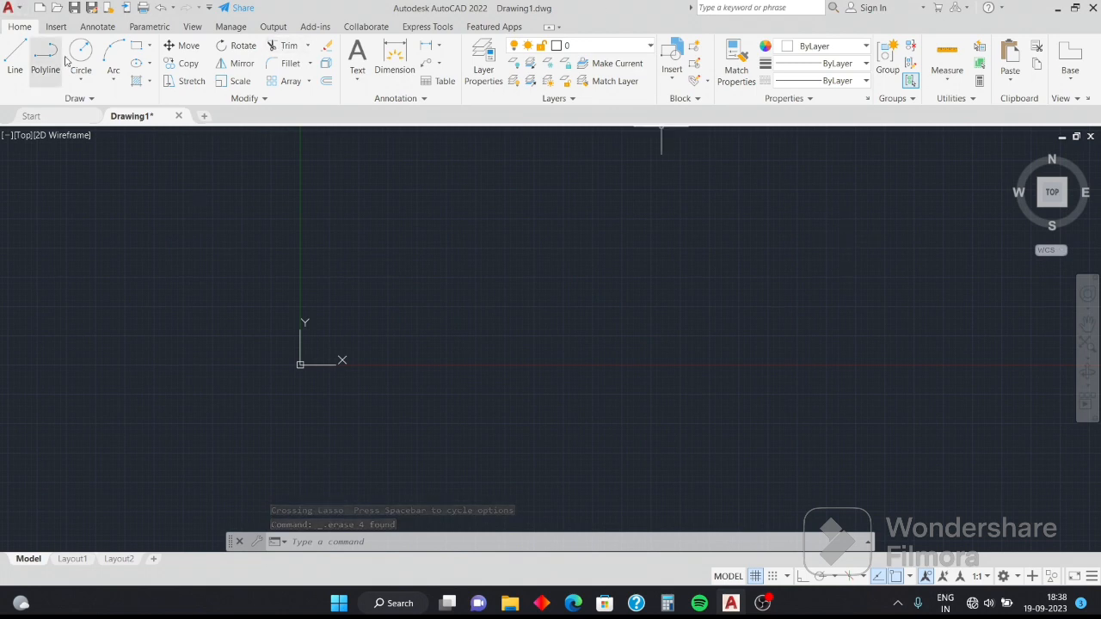
- Draw a freehand rectangle above and to the right of the coordinate origin
{"action": "left_click", "coordinate": [136, 44]}
{"action": "left_click", "coordinate": [375, 198]}
{"action": "left_click", "coordinate": [531, 290]}
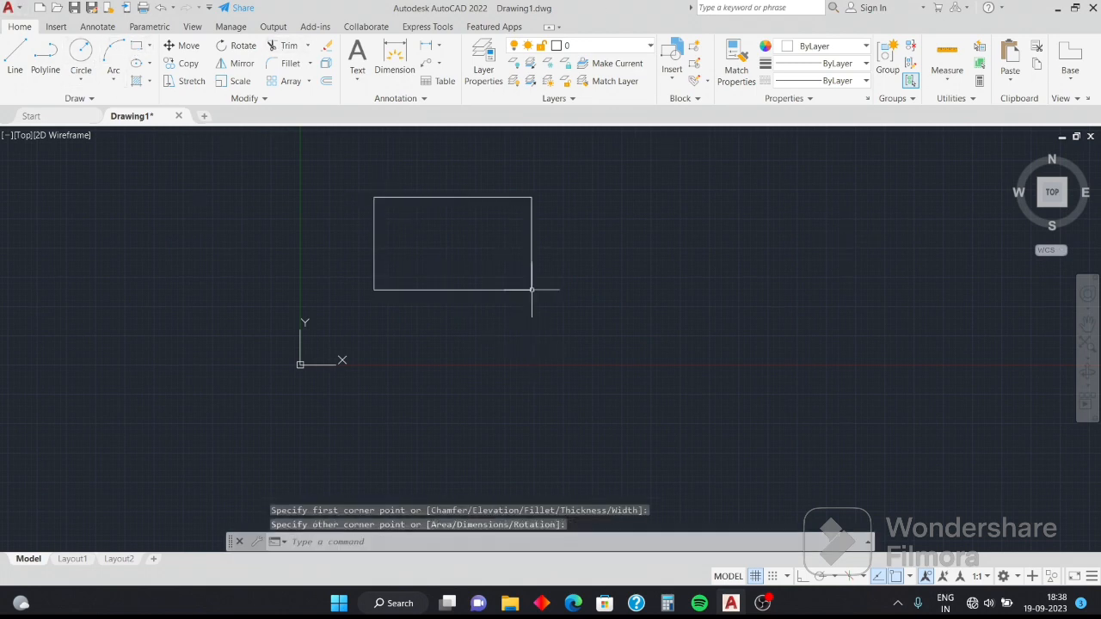
{"action": "left_click", "coordinate": [245, 64]}
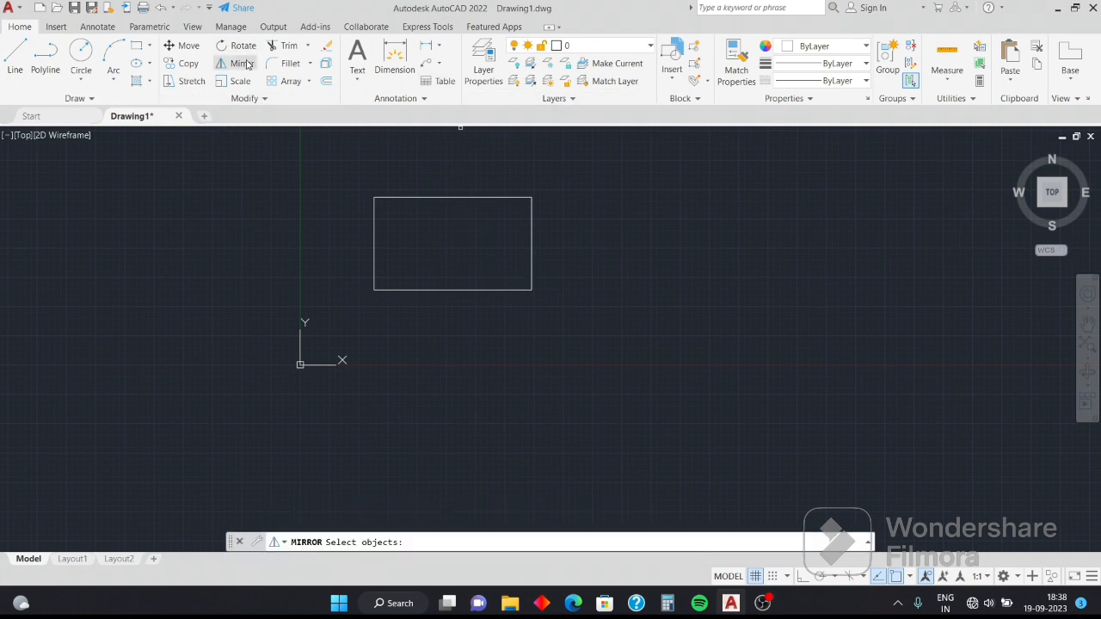
{"action": "key", "text": "Escape"}
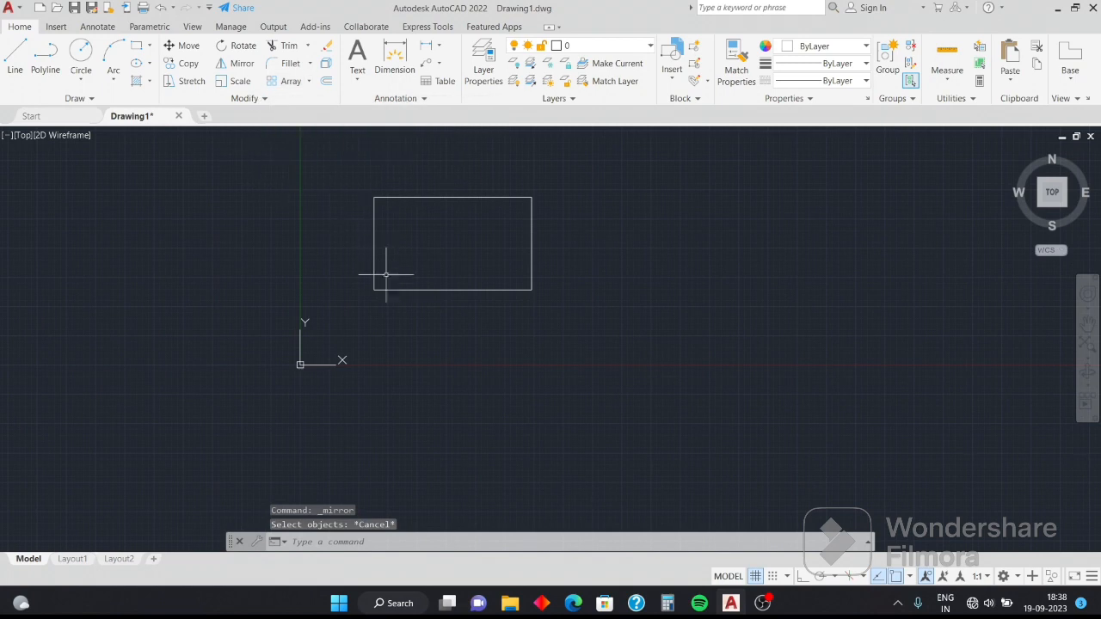
{"action": "type", "text": "mi"}
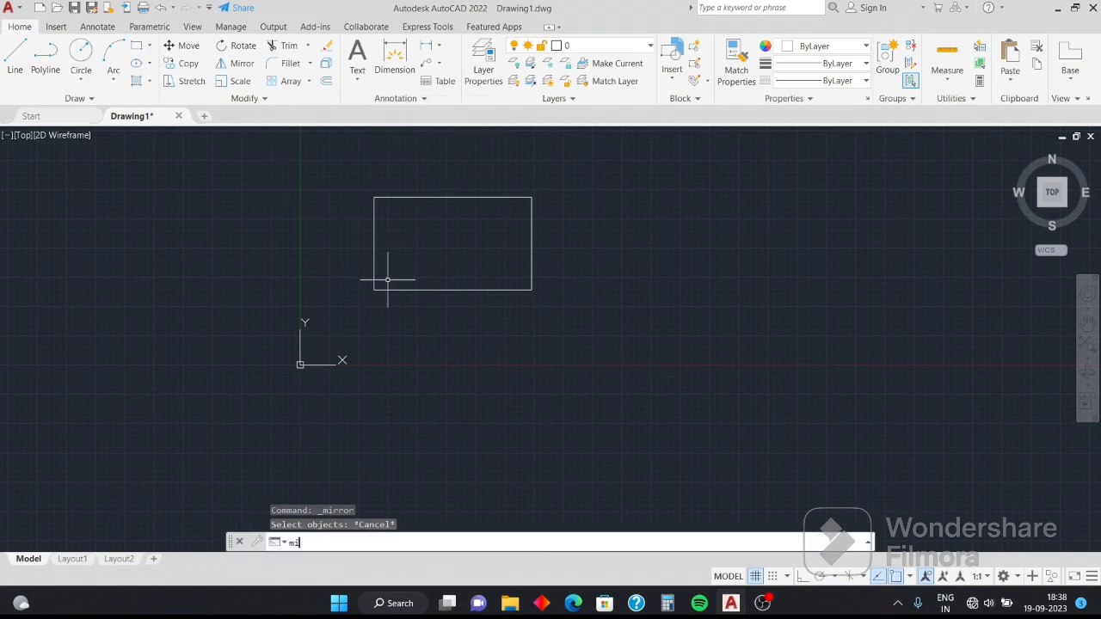
{"action": "key", "text": "Return"}
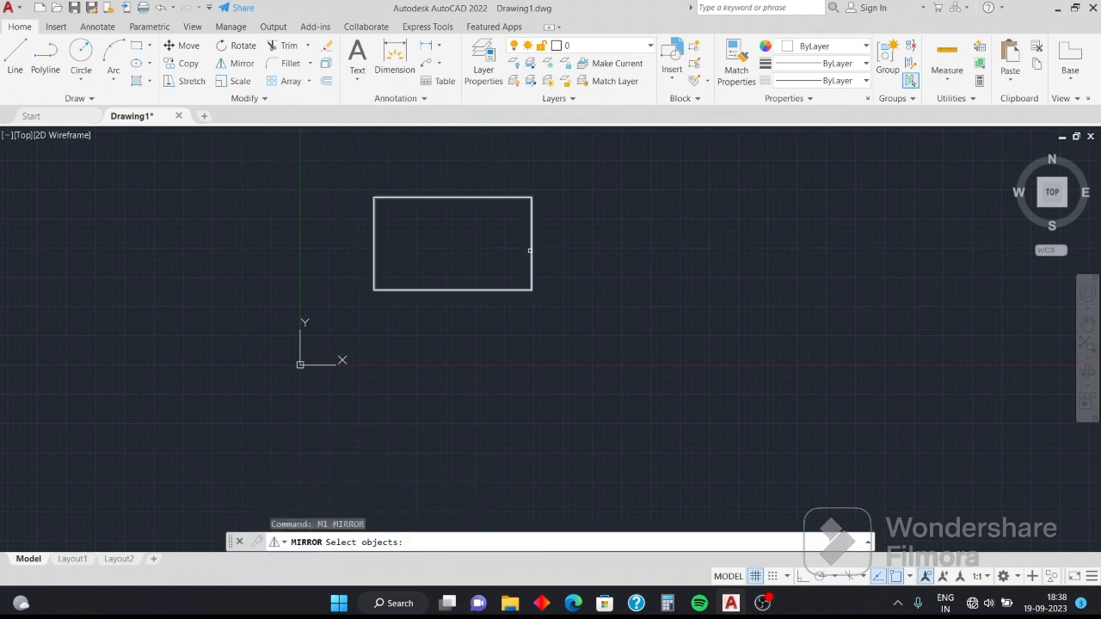
{"action": "left_click", "coordinate": [529, 250]}
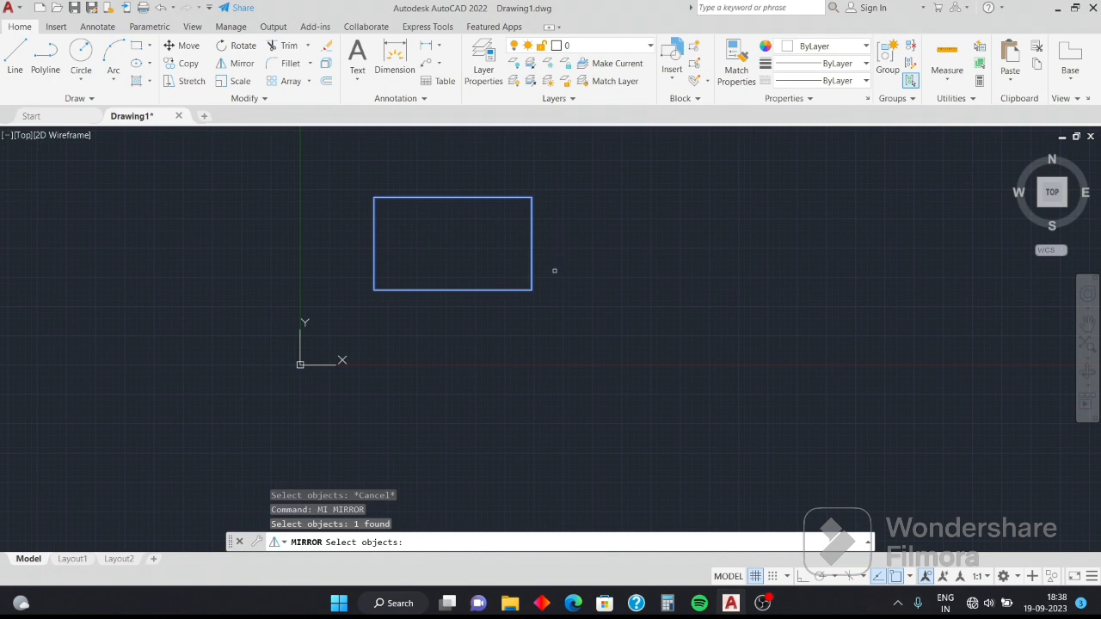
{"action": "key", "text": "Escape"}
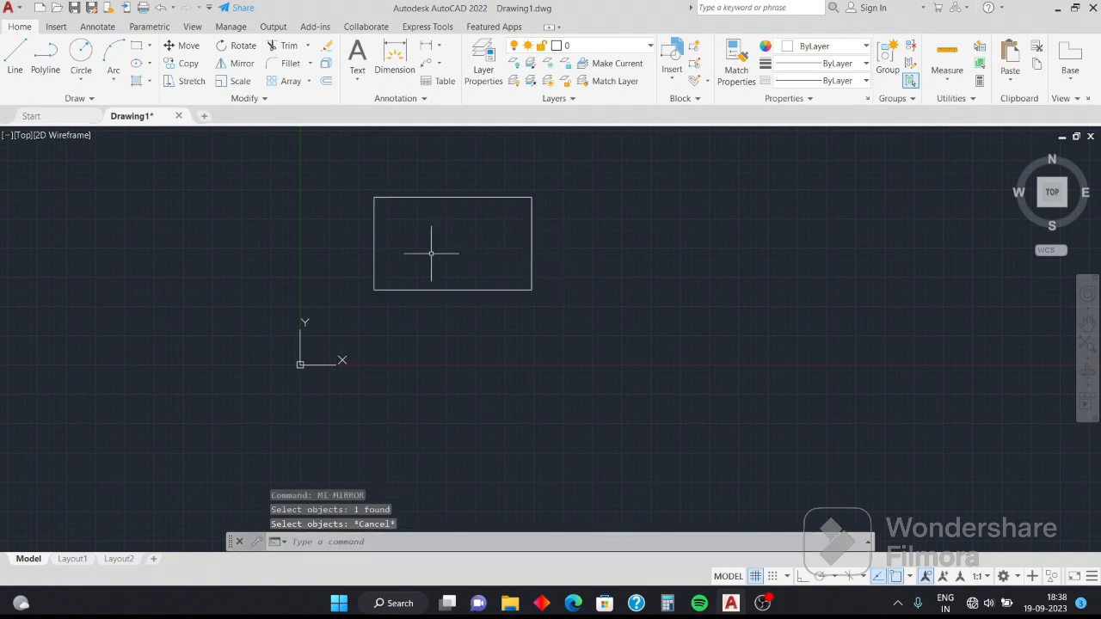
- Draw a nearly vertical line just right of the rectangle, extending past its upper and lower edges
{"action": "left_click", "coordinate": [12, 61]}
{"action": "left_click", "coordinate": [561, 164]}
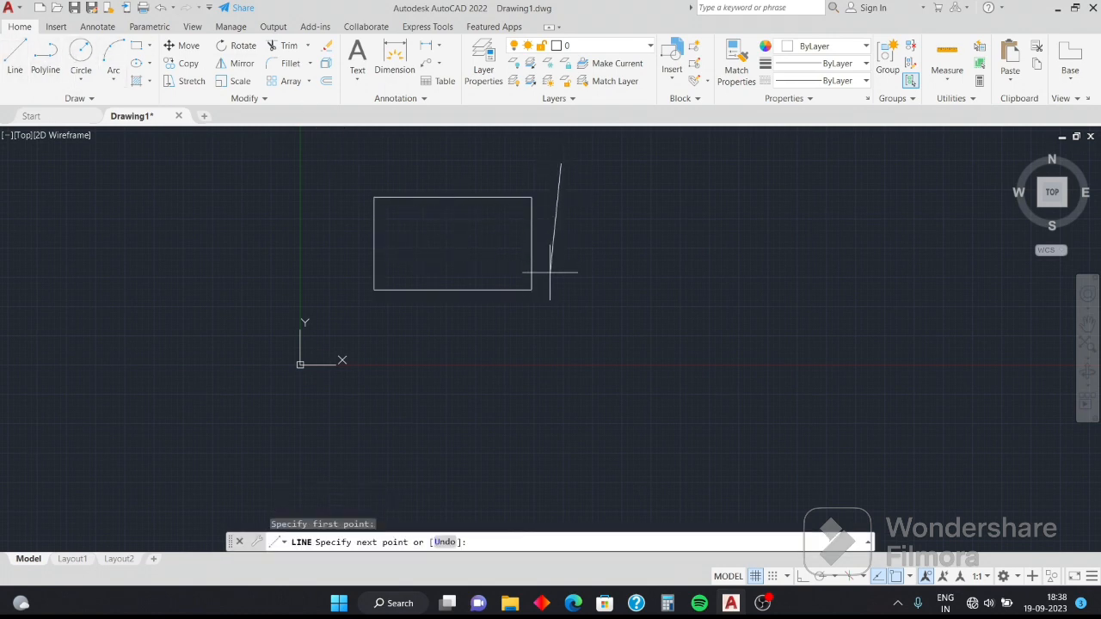
{"action": "left_click", "coordinate": [564, 373]}
{"action": "key", "text": "Escape"}
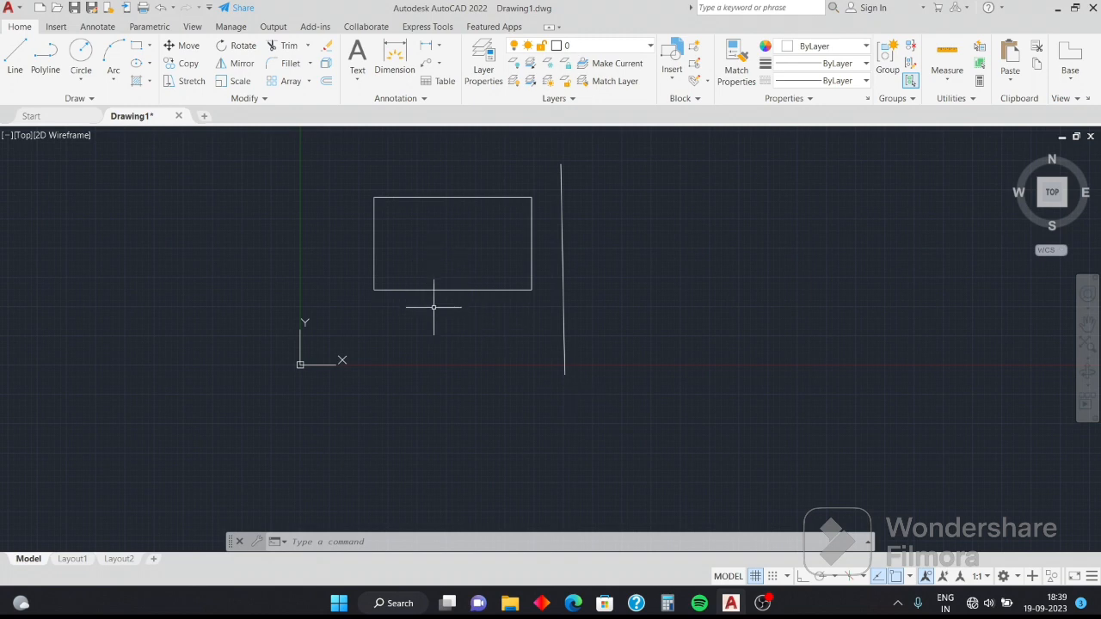
- Try to mirror the rectangle (MI) across the upright line, picking its lower and upper endpoints as the mirror line
{"action": "type", "text": "MI"}
{"action": "key", "text": "Return"}
{"action": "left_click", "coordinate": [476, 291]}
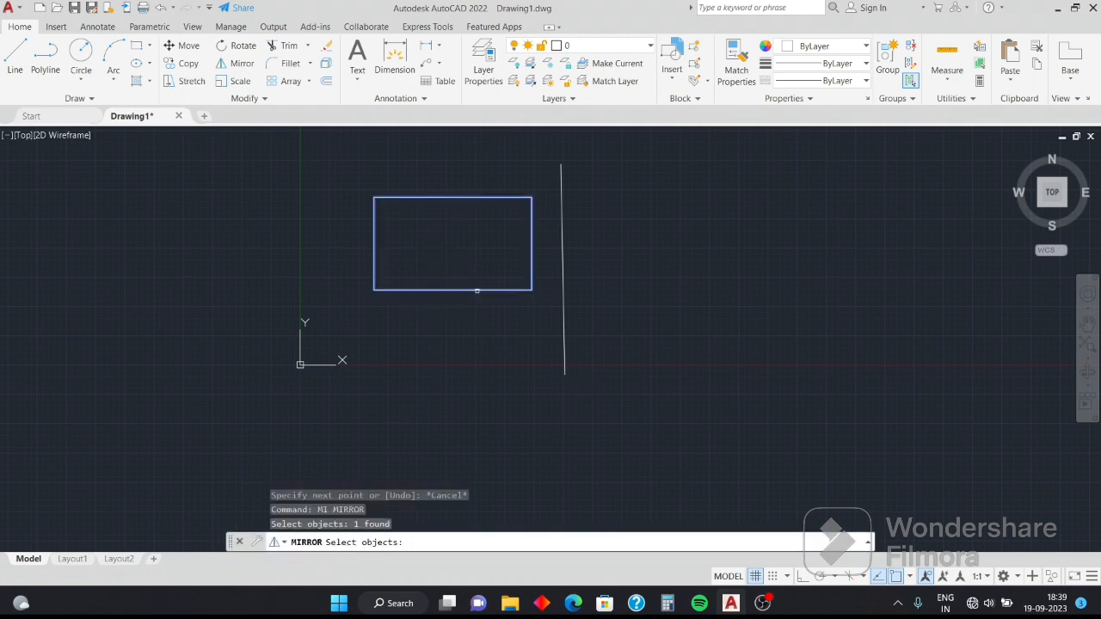
{"action": "key", "text": "Return"}
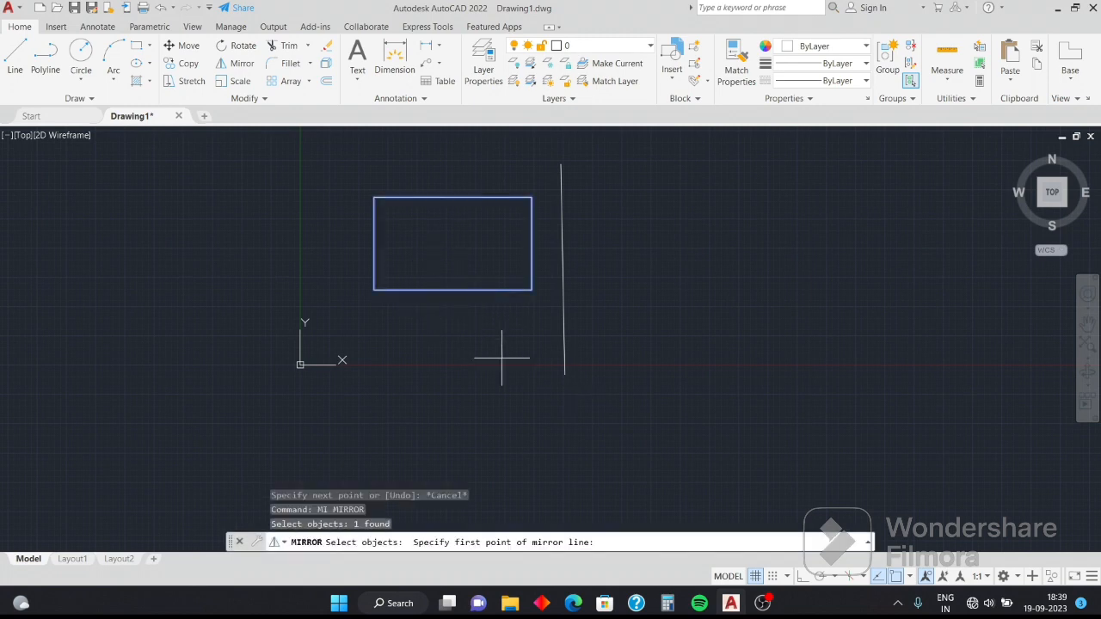
{"action": "left_click", "coordinate": [565, 375]}
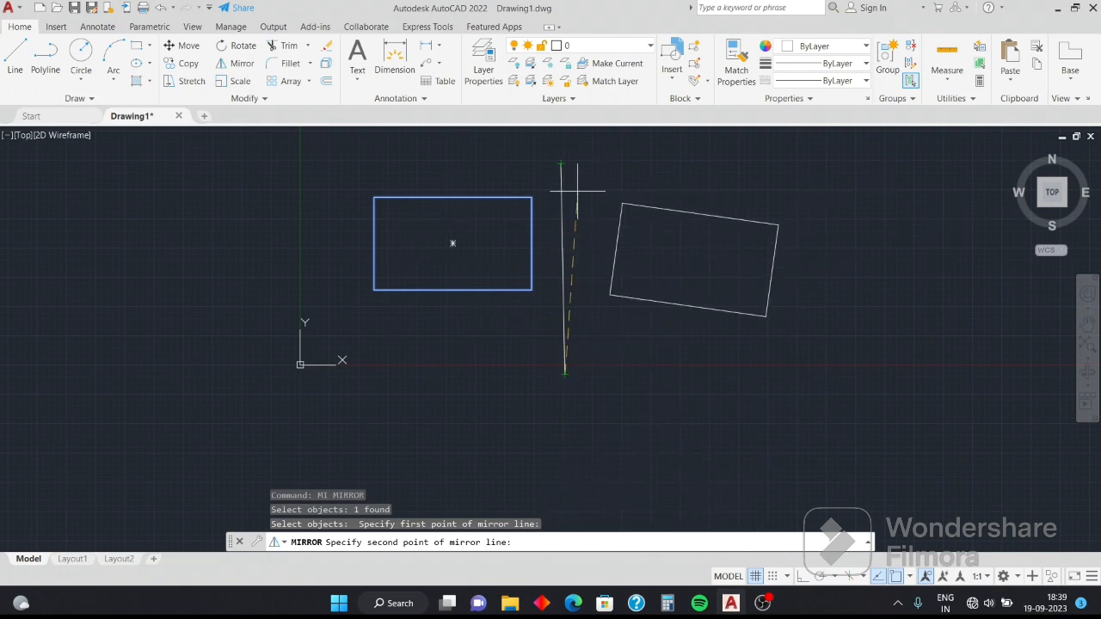
{"action": "left_click", "coordinate": [560, 164]}
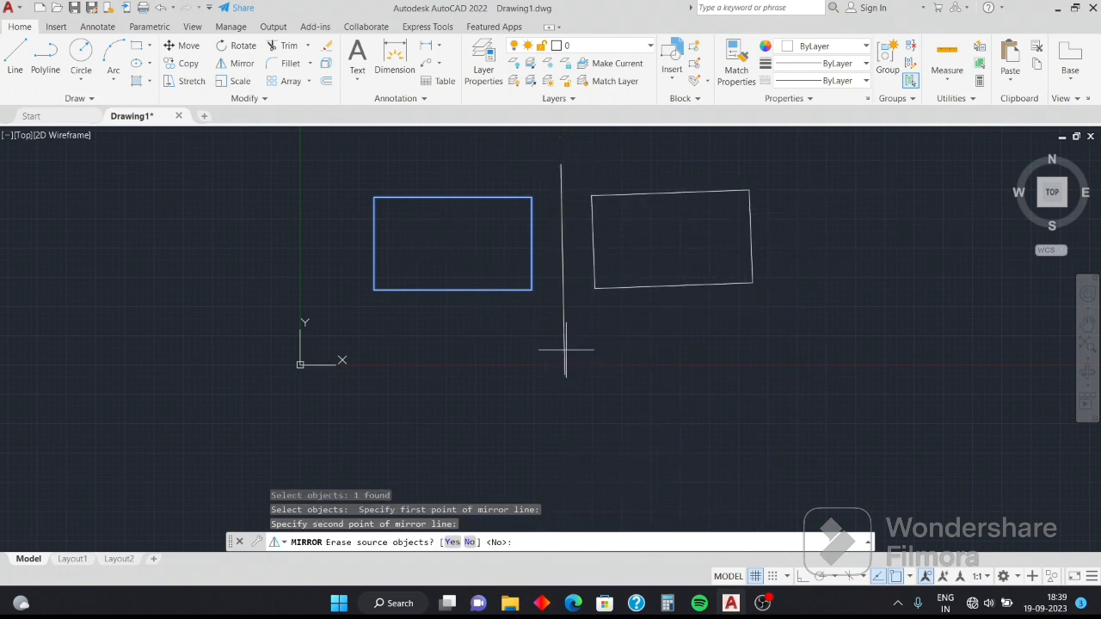
{"action": "key", "text": "Escape"}
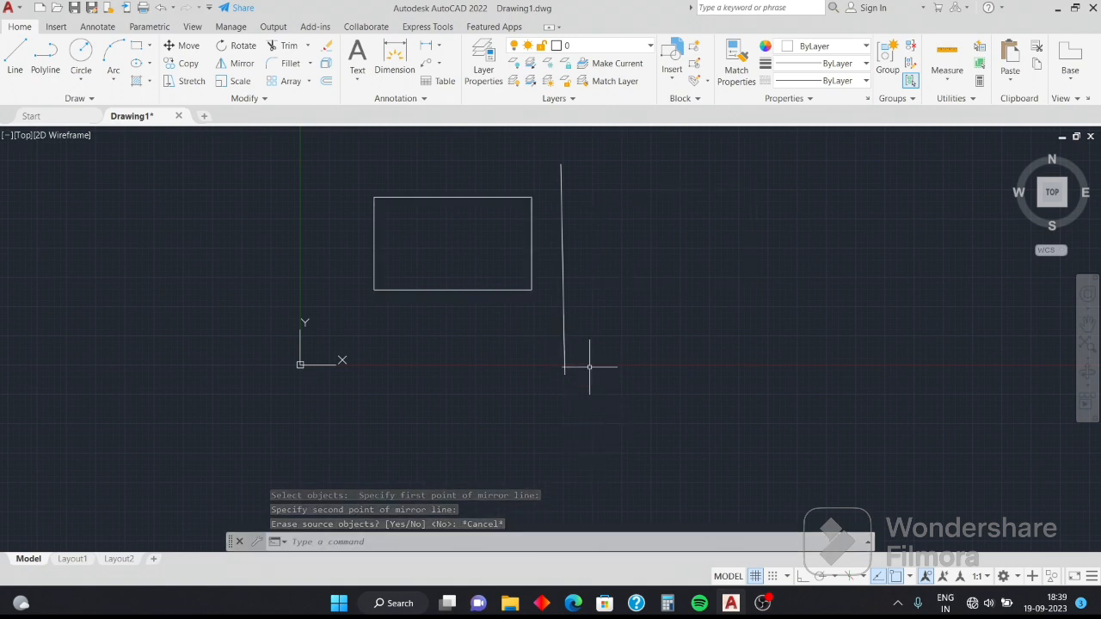
- Erase the rectangle and the upright line together
{"action": "mouse_move", "coordinate": [639, 362]}
{"action": "left_mouse_down"}
{"action": "mouse_move", "coordinate": [455, 172]}
{"action": "mouse_move", "coordinate": [578, 189]}
{"action": "left_mouse_up"}
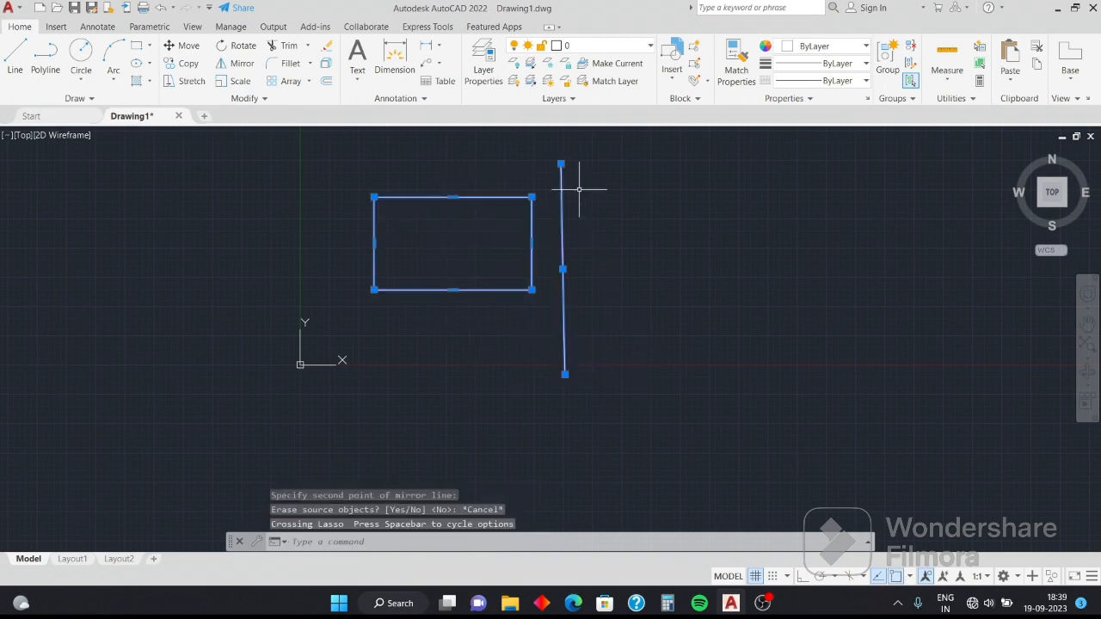
{"action": "key", "text": "Delete"}
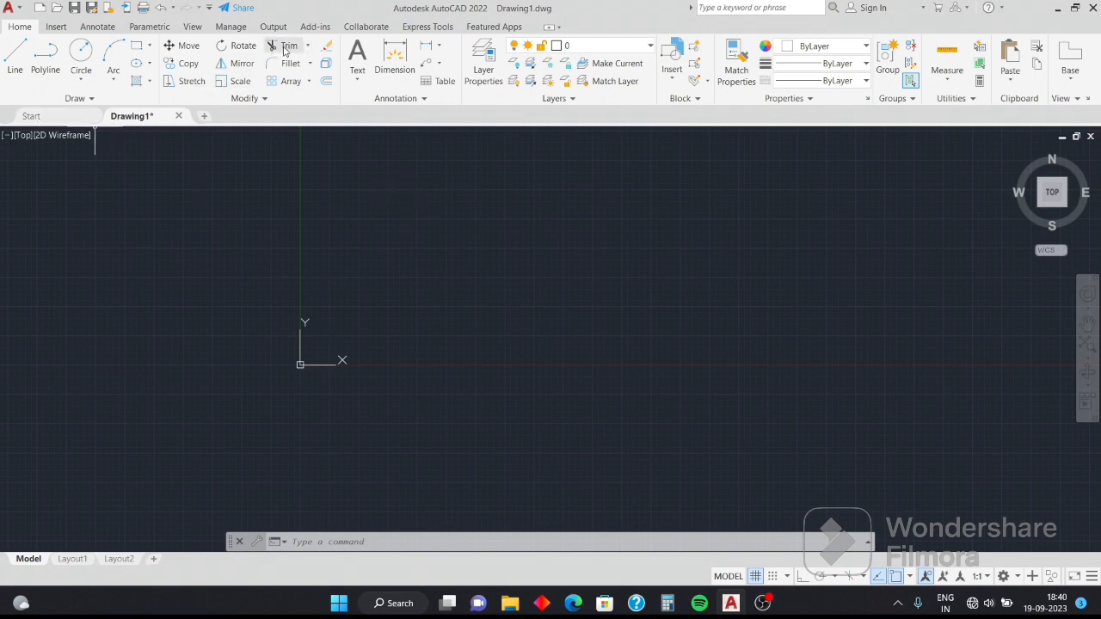
- Draw a connected chain of five line segments that cross one another, ending on the second segment
{"action": "left_click", "coordinate": [21, 69]}
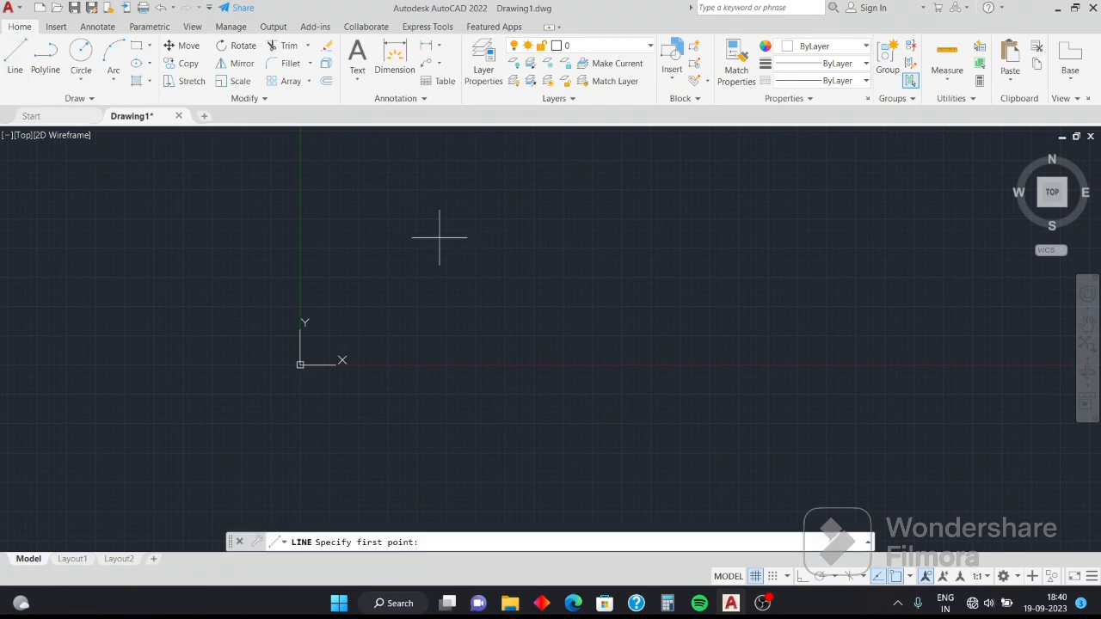
{"action": "left_click", "coordinate": [440, 238]}
{"action": "left_click", "coordinate": [565, 230]}
{"action": "left_click", "coordinate": [576, 363]}
{"action": "left_click", "coordinate": [474, 215]}
{"action": "left_click", "coordinate": [689, 225]}
{"action": "left_click", "coordinate": [570, 295]}
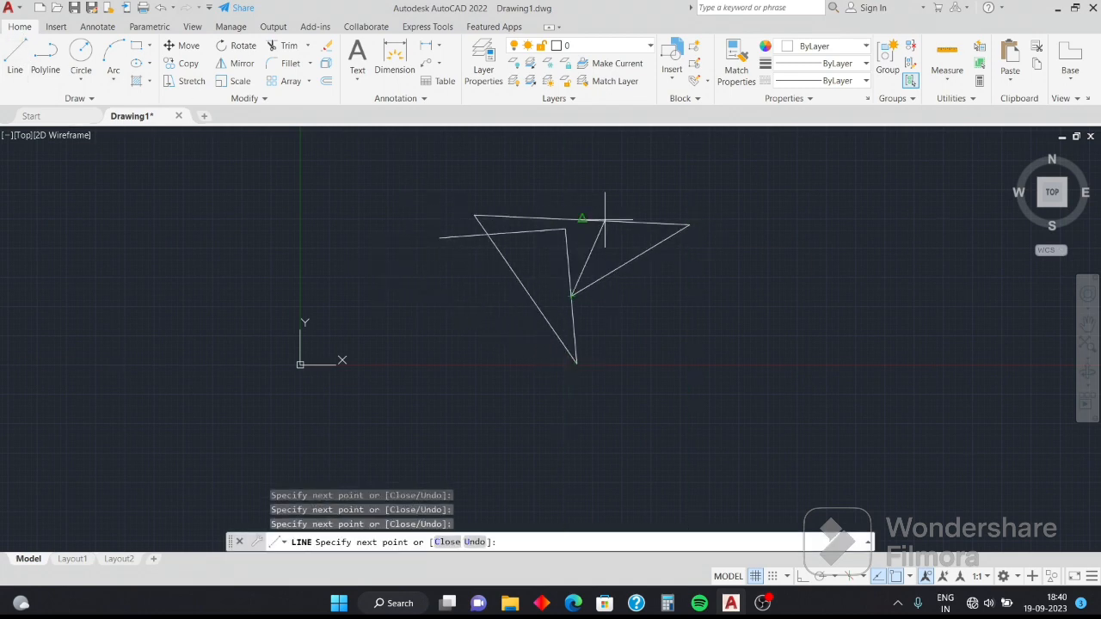
{"action": "key", "text": "Escape"}
- Use the Trim command (TR) to remove the crossing line segments one after another until none are left
{"action": "type", "text": "tr"}
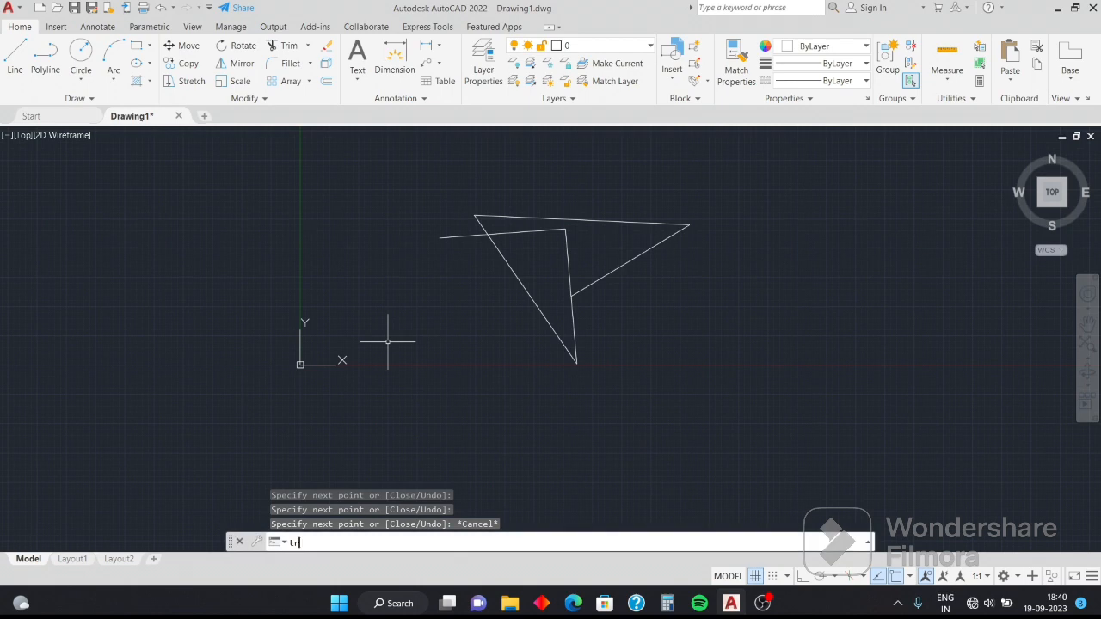
{"action": "key", "text": "Return"}
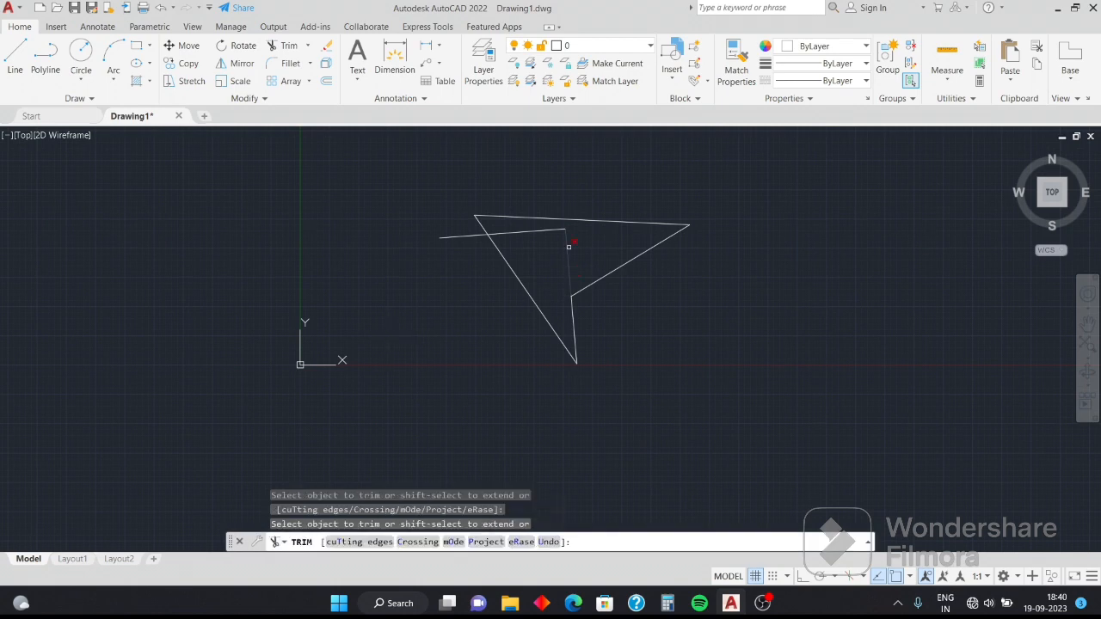
{"action": "left_click", "coordinate": [568, 247]}
{"action": "left_click", "coordinate": [515, 232]}
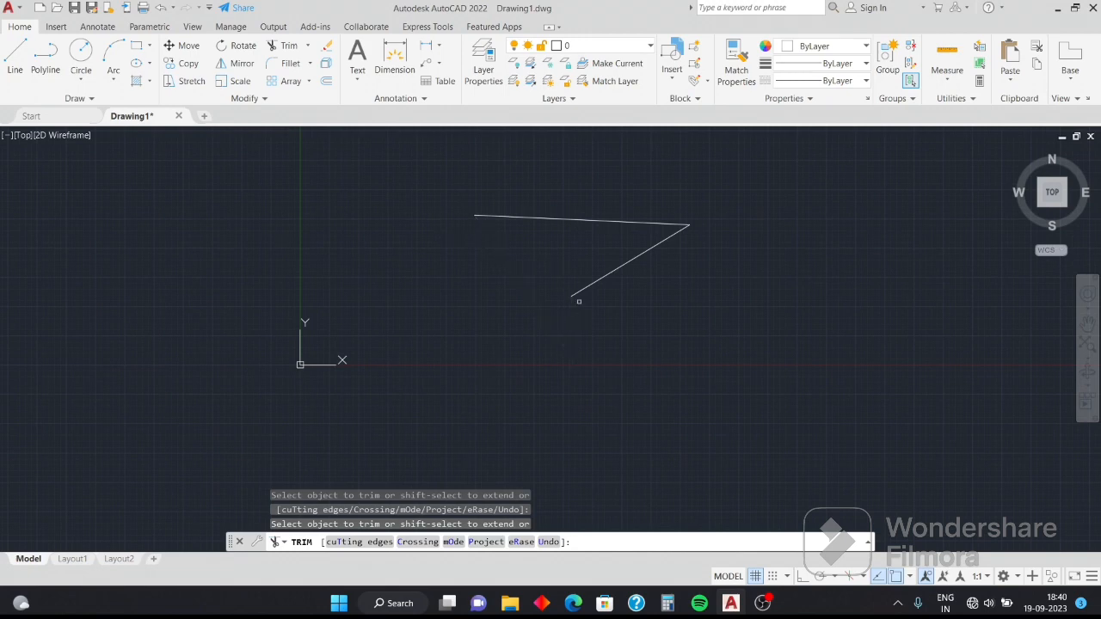
{"action": "left_click", "coordinate": [662, 241]}
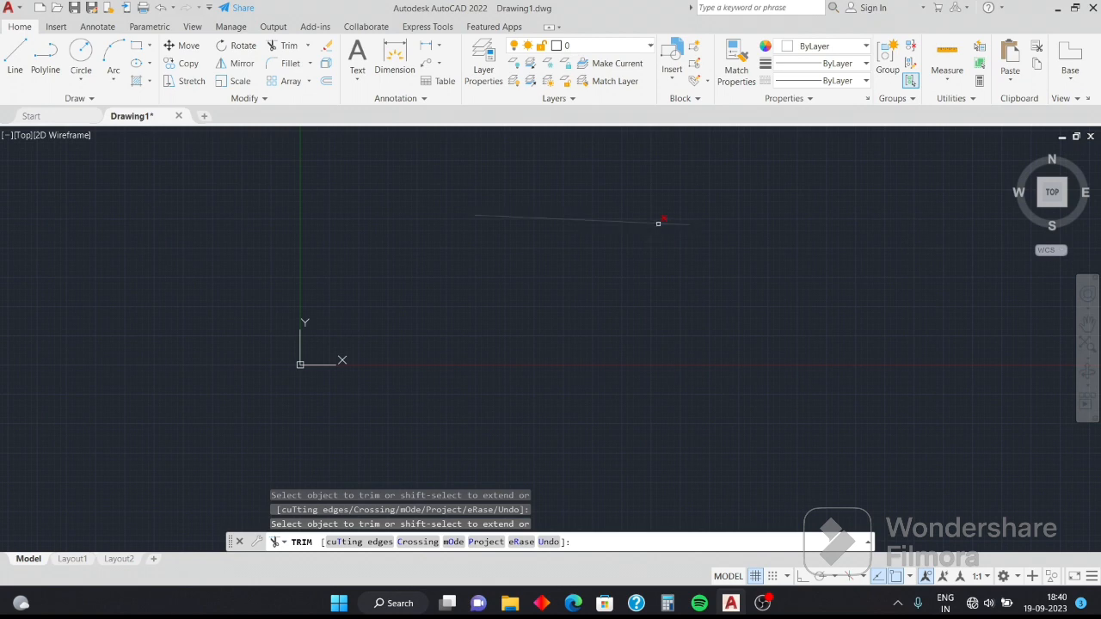
{"action": "left_click", "coordinate": [658, 224]}
{"action": "key", "text": "Escape"}
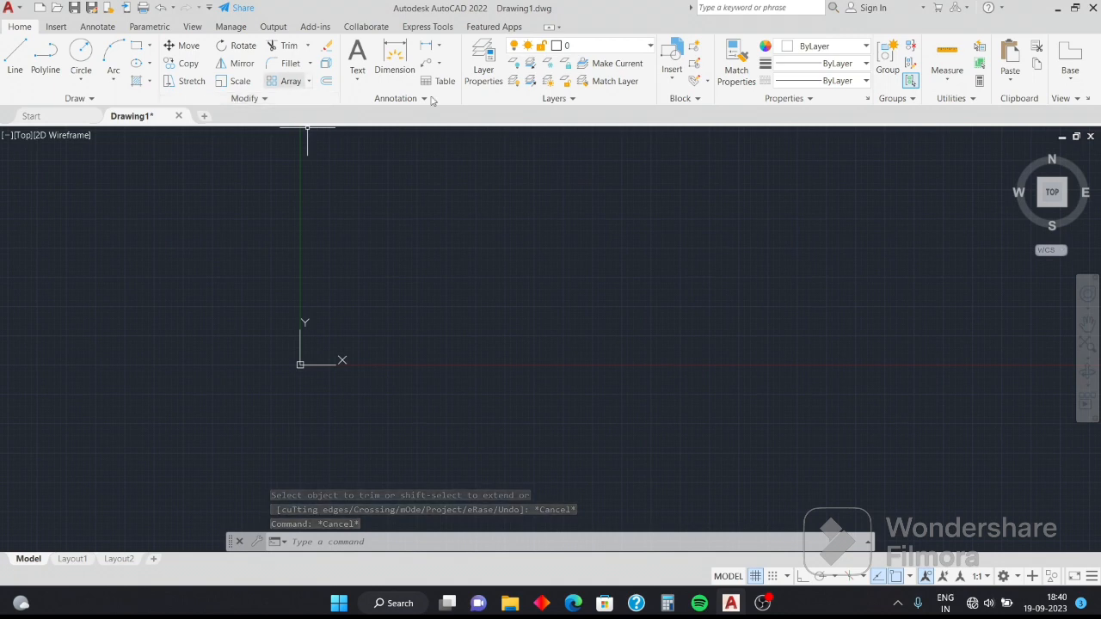
{"action": "scroll", "coordinate": [501, 242], "scroll_direction": "up", "scroll_amount": 4}
{"action": "scroll", "coordinate": [502, 244], "scroll_direction": "down", "scroll_amount": 2}
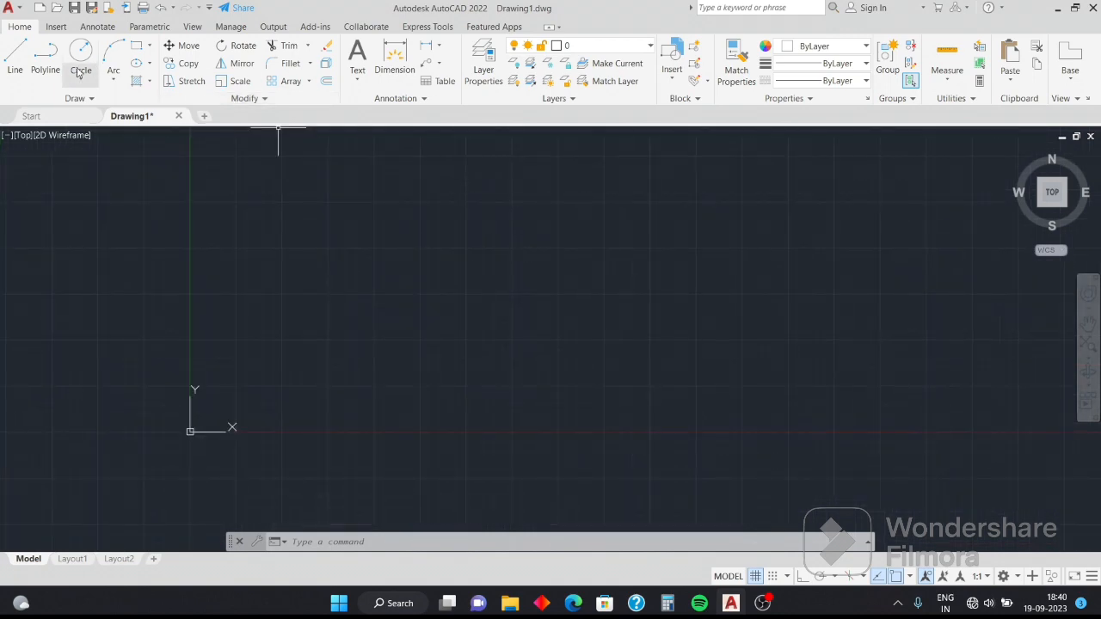